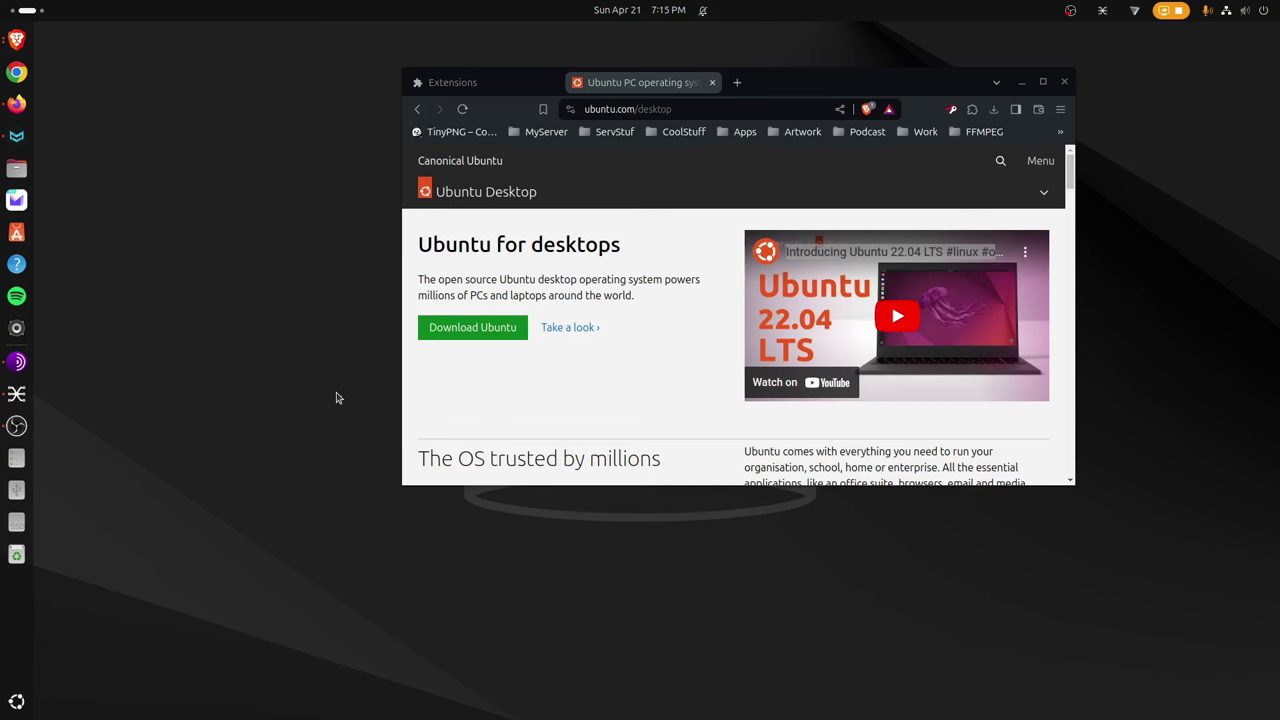
List the installed snap packages and the installed Flatpak packages in a maximized terminal, closing the terminal when done.
key("ctrl+alt+t")
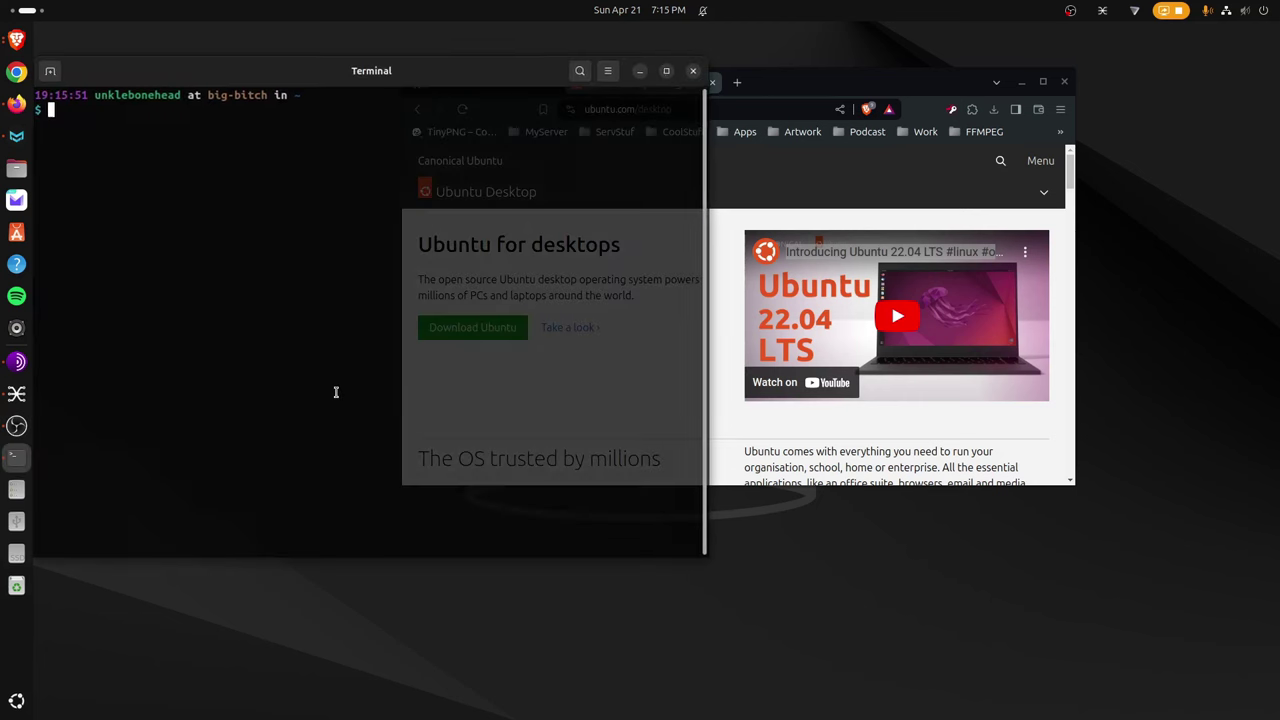
left_click(667, 70)
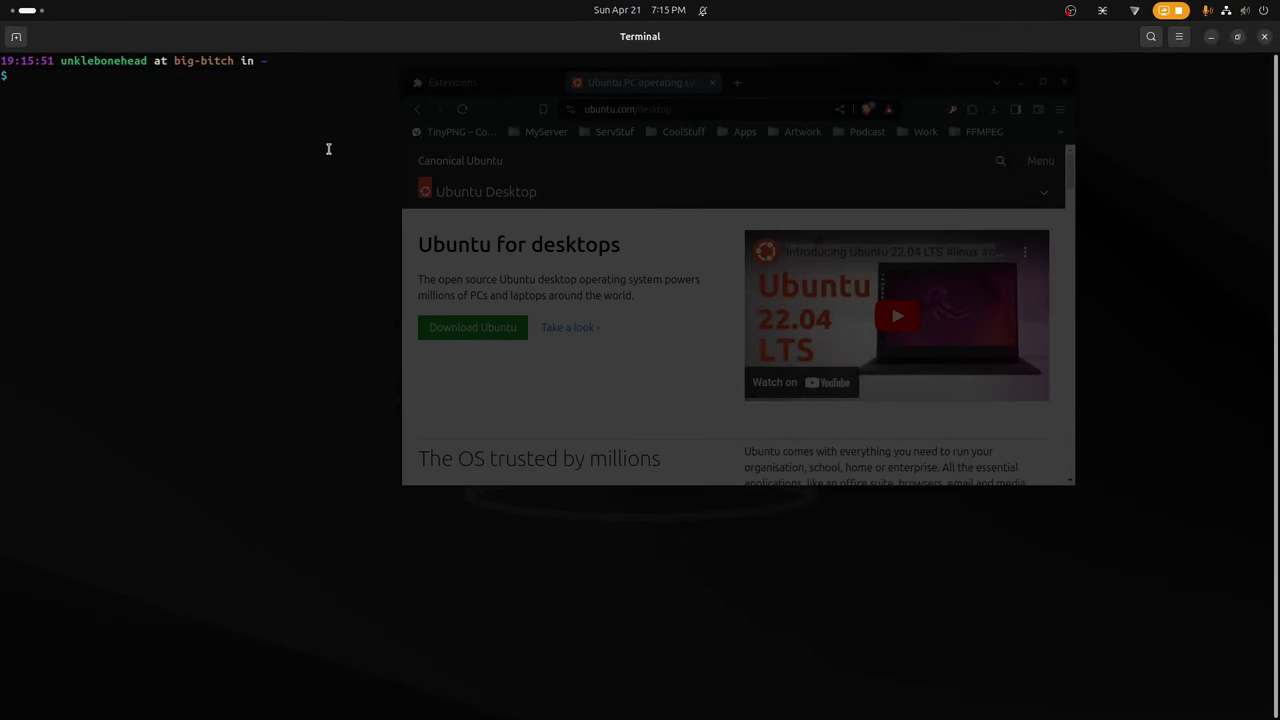
type("snap list")
key("Return")
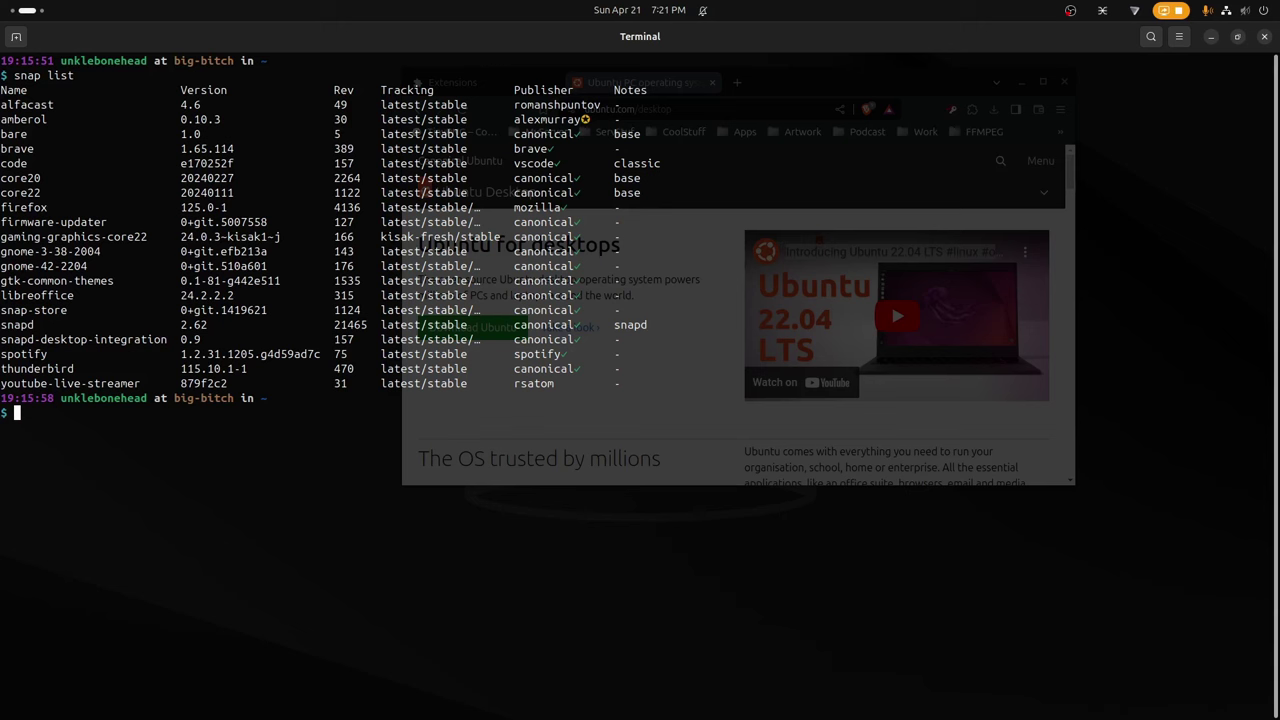
type("flatpak list")
key("Return")
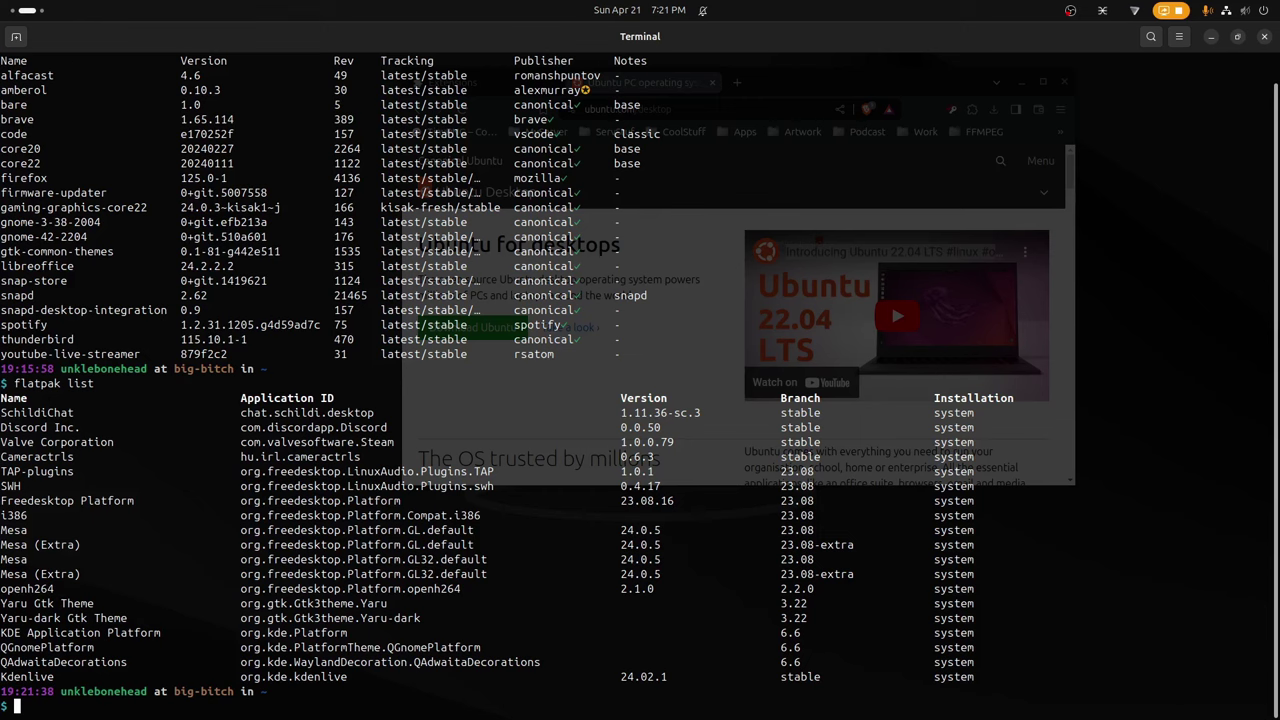
left_click(1264, 37)
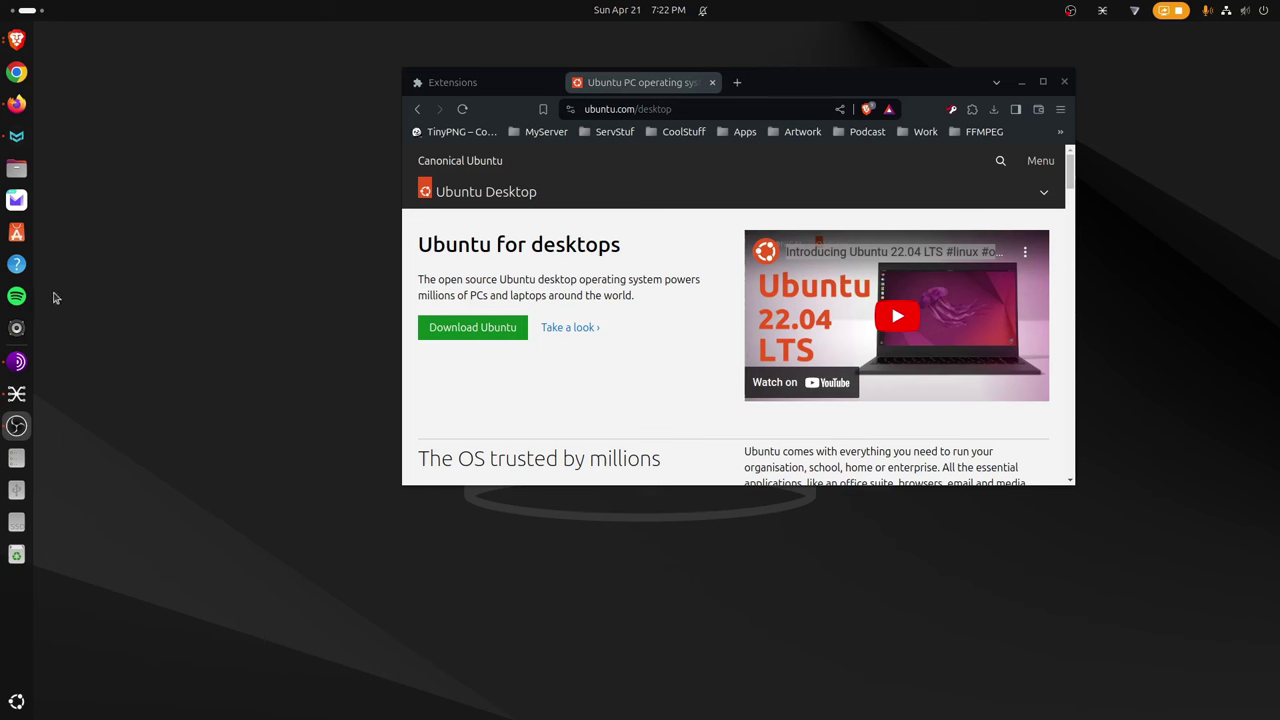
Open Transmission's page in App Center and search the desktop for "tran" to check for an installed copy.
left_click(16, 233)
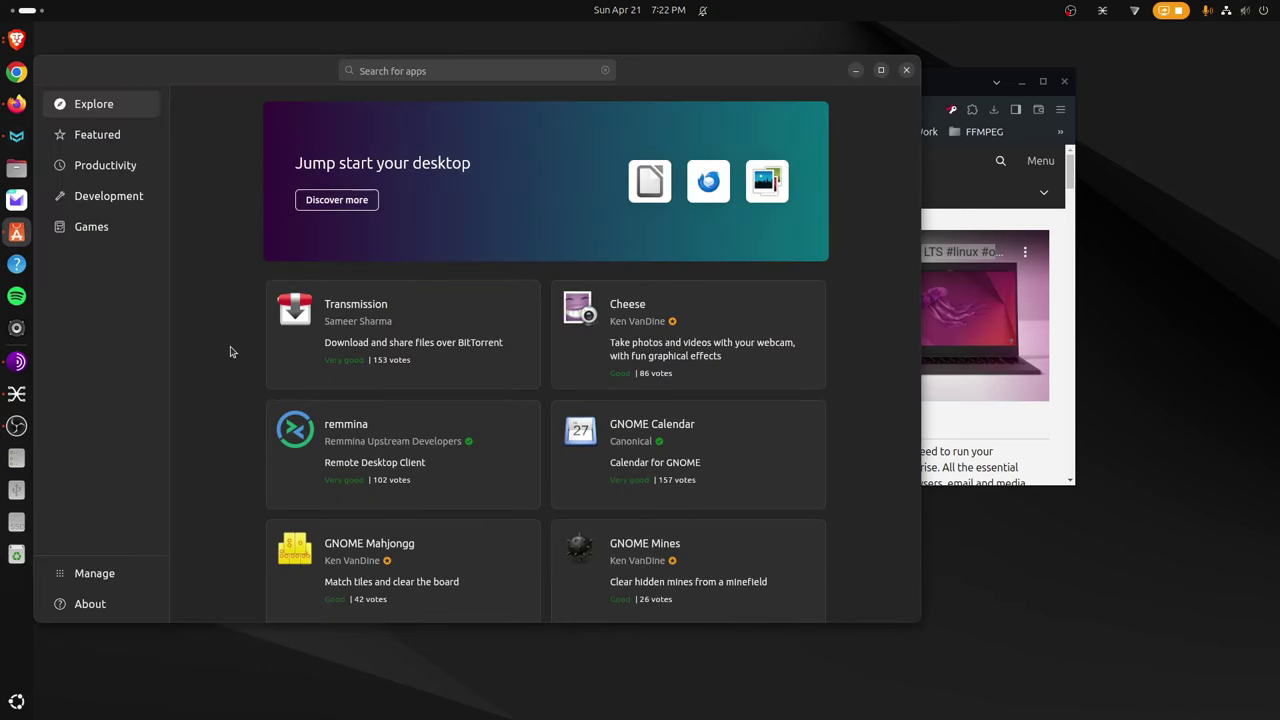
left_click(472, 348)
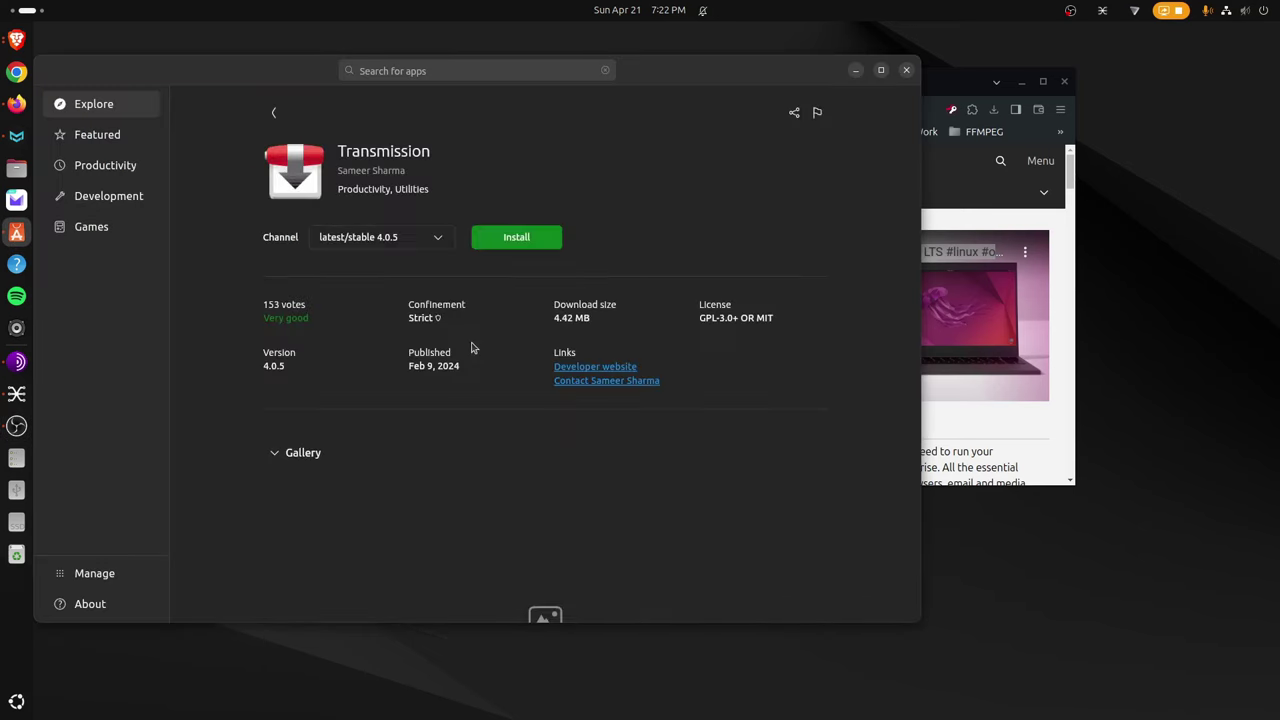
key("super")
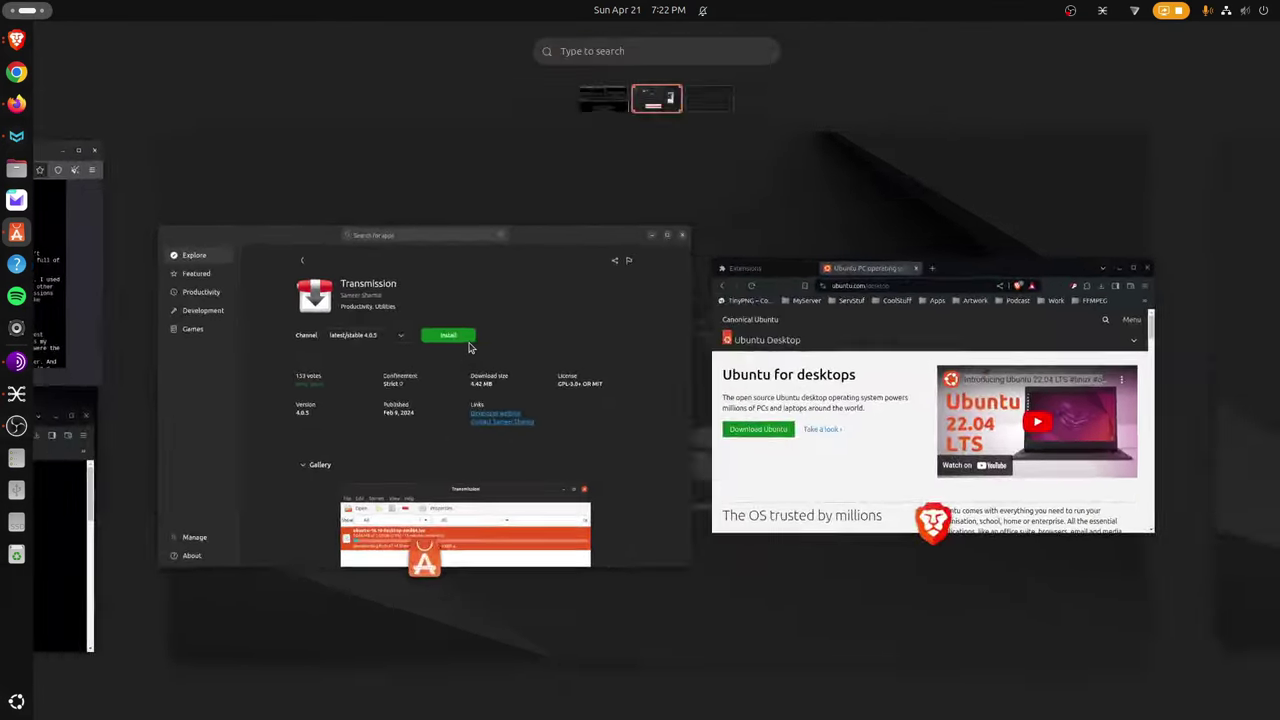
type("tram")
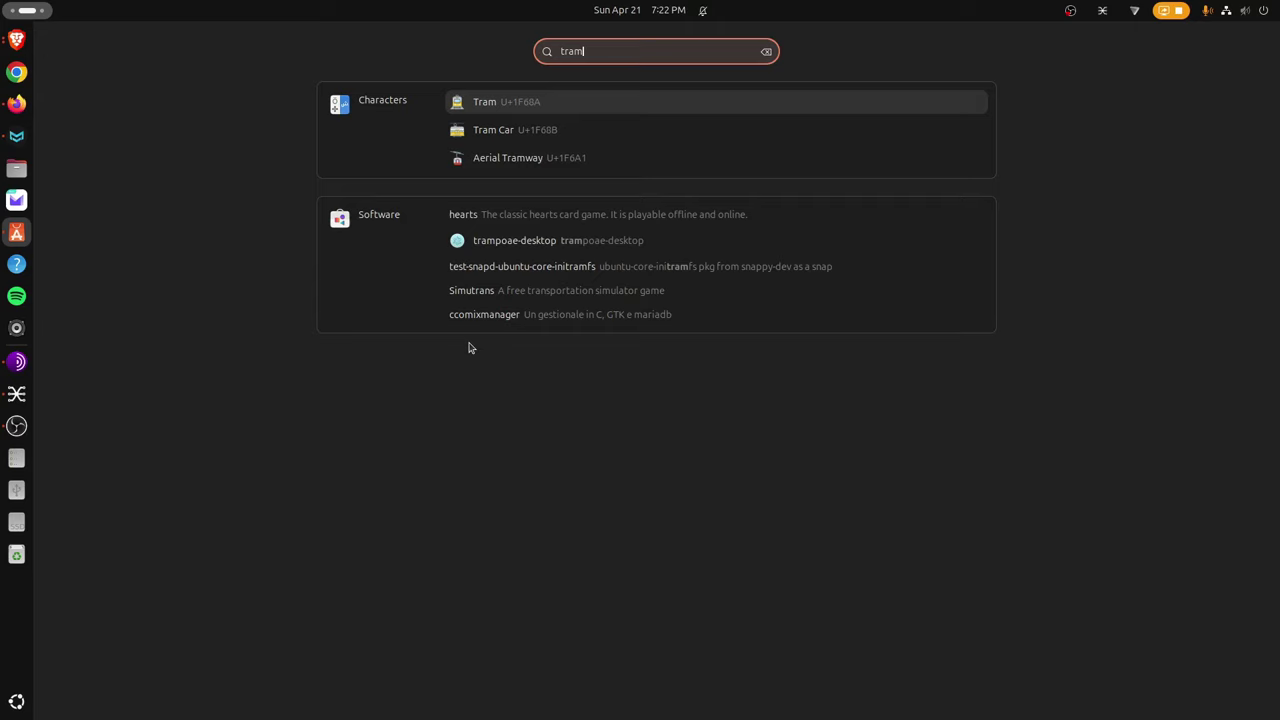
key("BackSpace")
type("n")
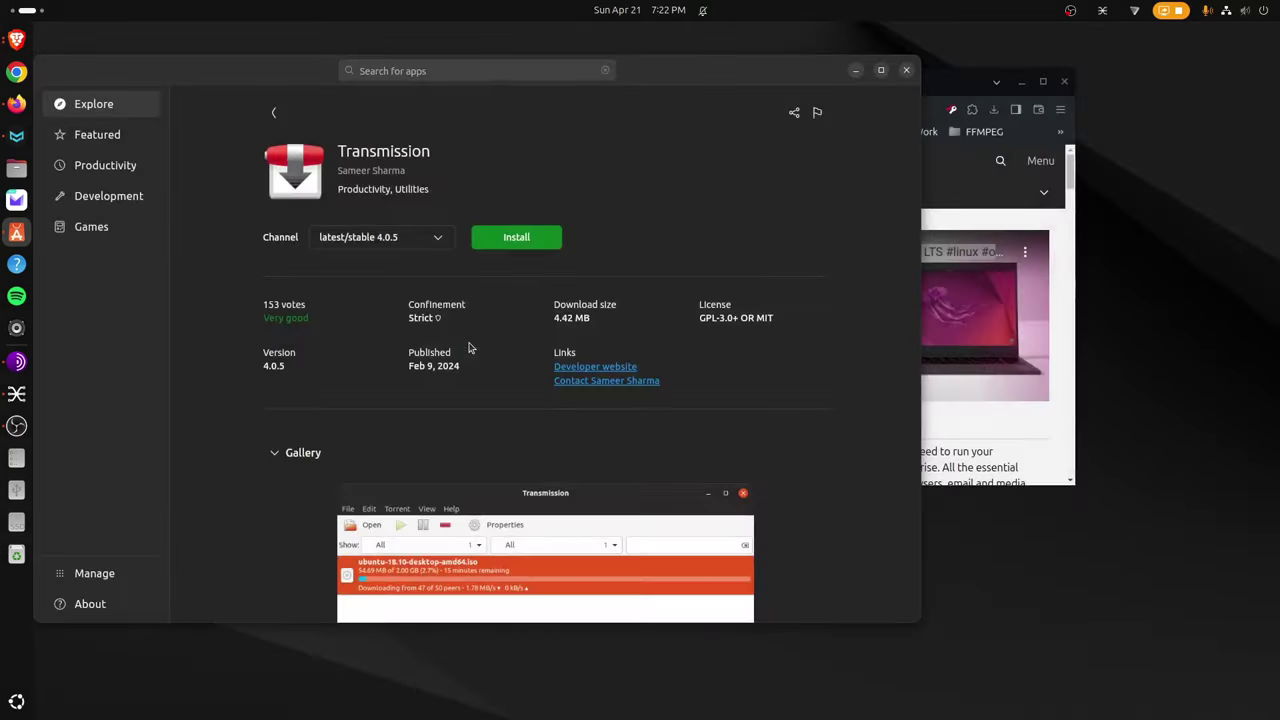
Install the Transmission snap from the latest/stable 4.0.5 channel, authenticating with the account password.
left_click(504, 241)
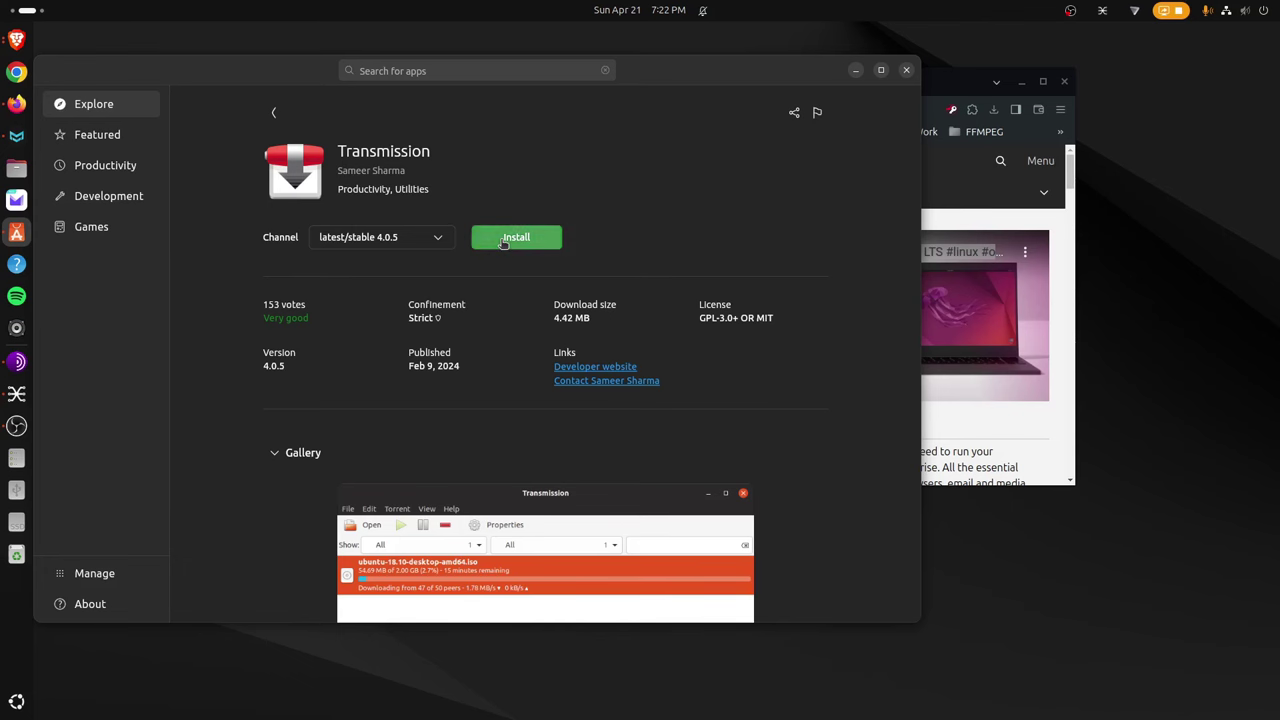
type("*")
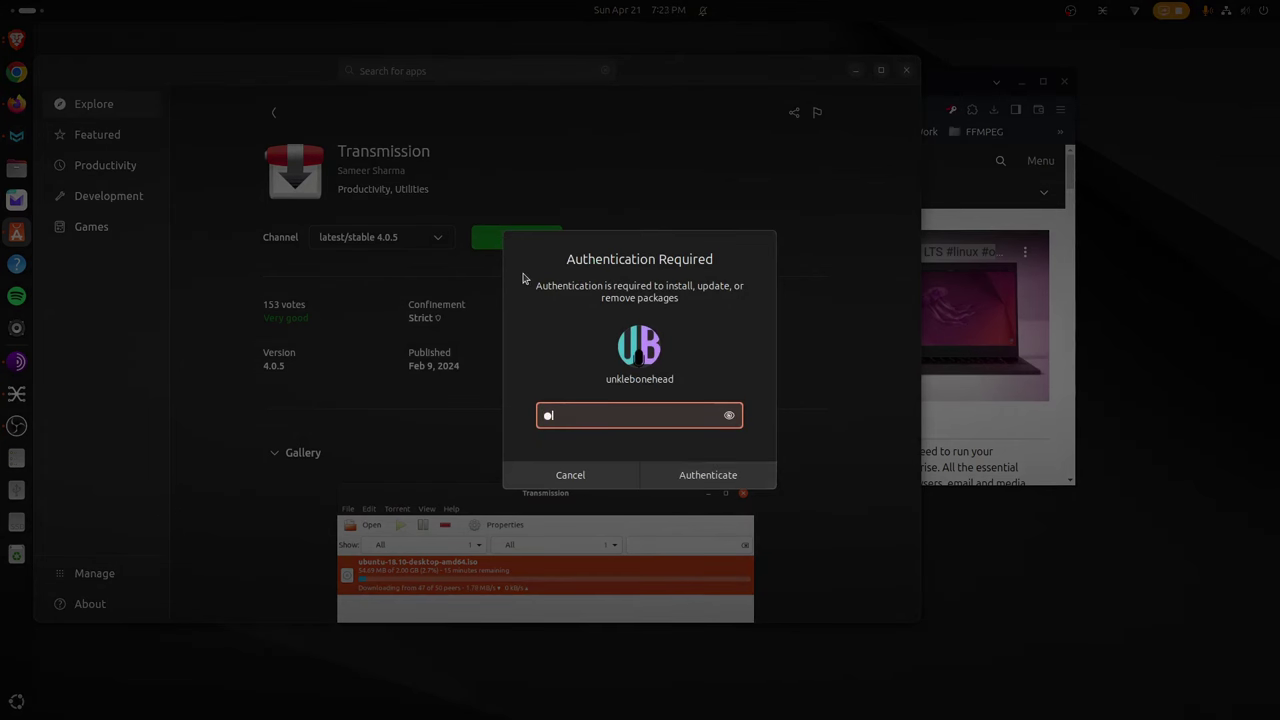
type("********")
key("BackSpace")
key("BackSpace")
key("BackSpace")
key("BackSpace")
key("BackSpace")
key("BackSpace")
key("BackSpace")
key("BackSpace")
key("BackSpace")
key("BackSpace")
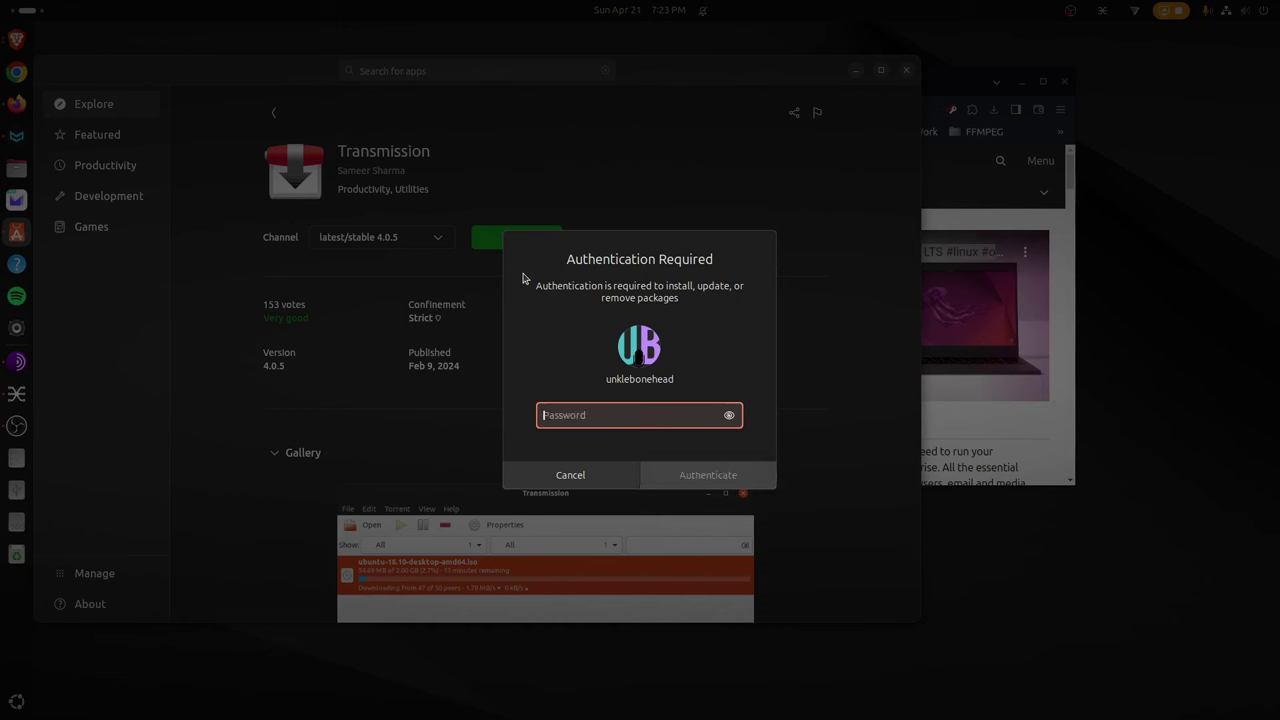
type("*******")
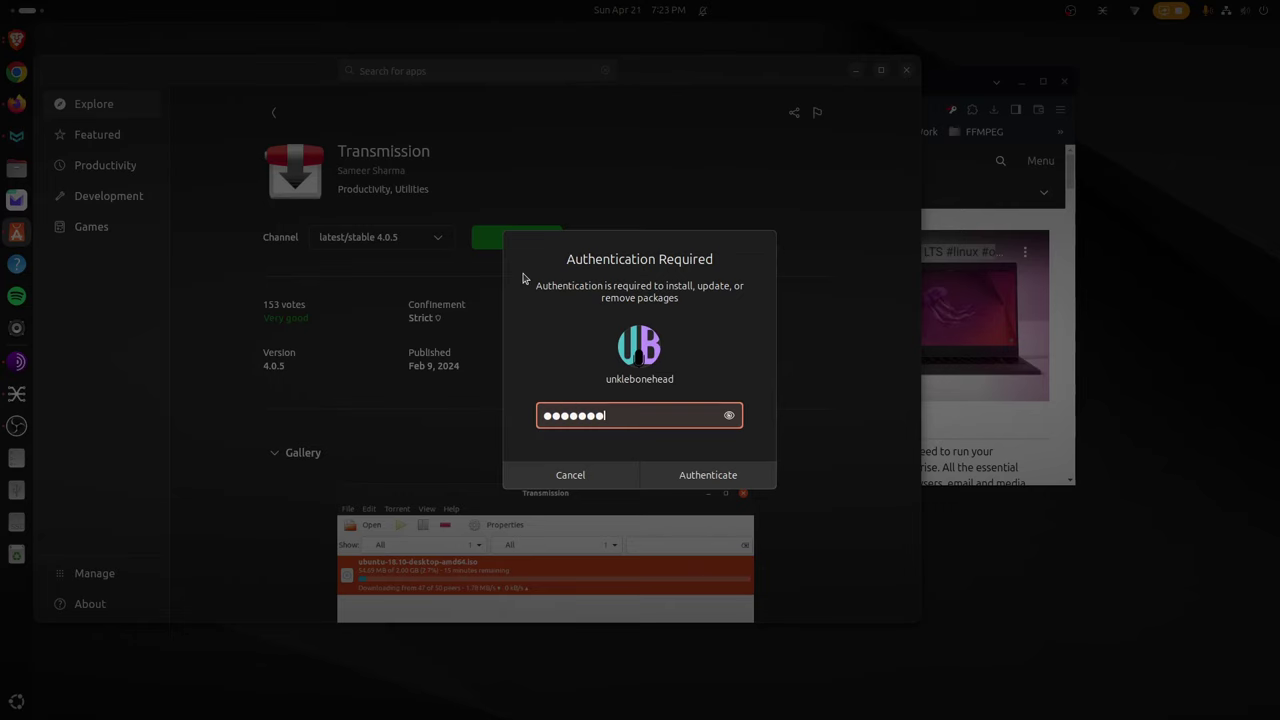
key("Return")
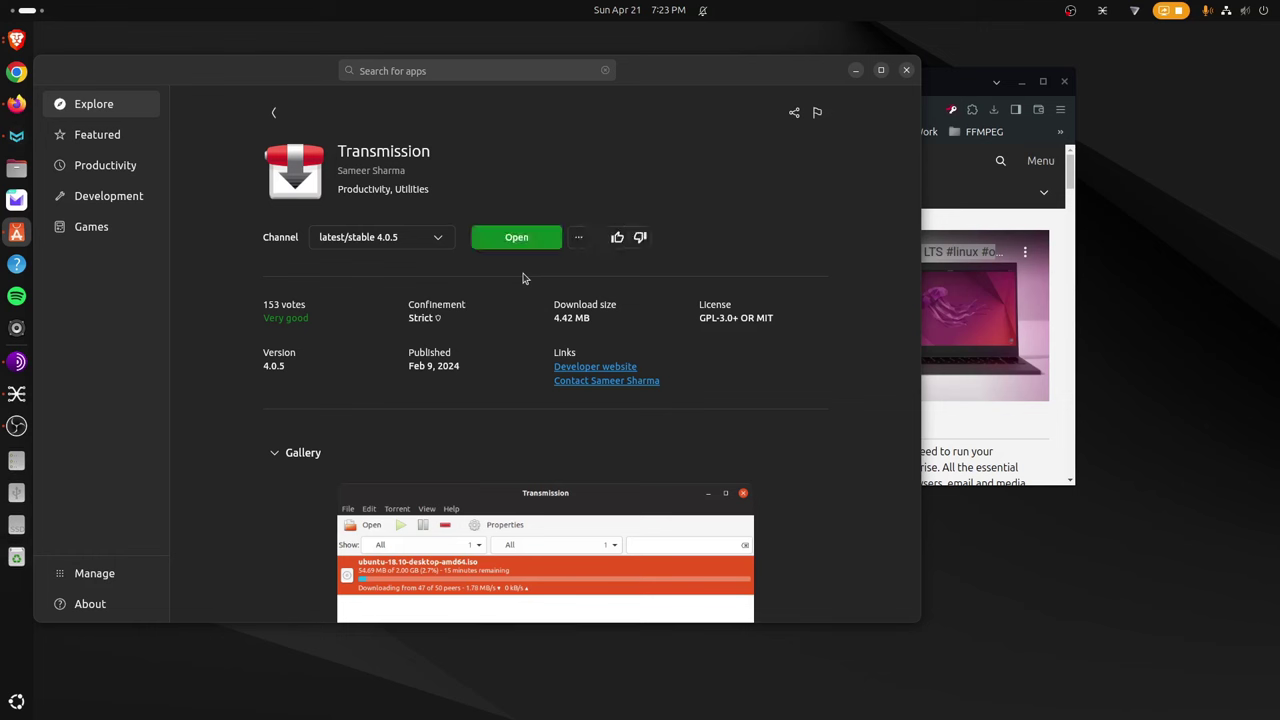
List the installed snap packages in a new terminal window to check for Transmission.
key("ctrl+alt+t")
type("sn")
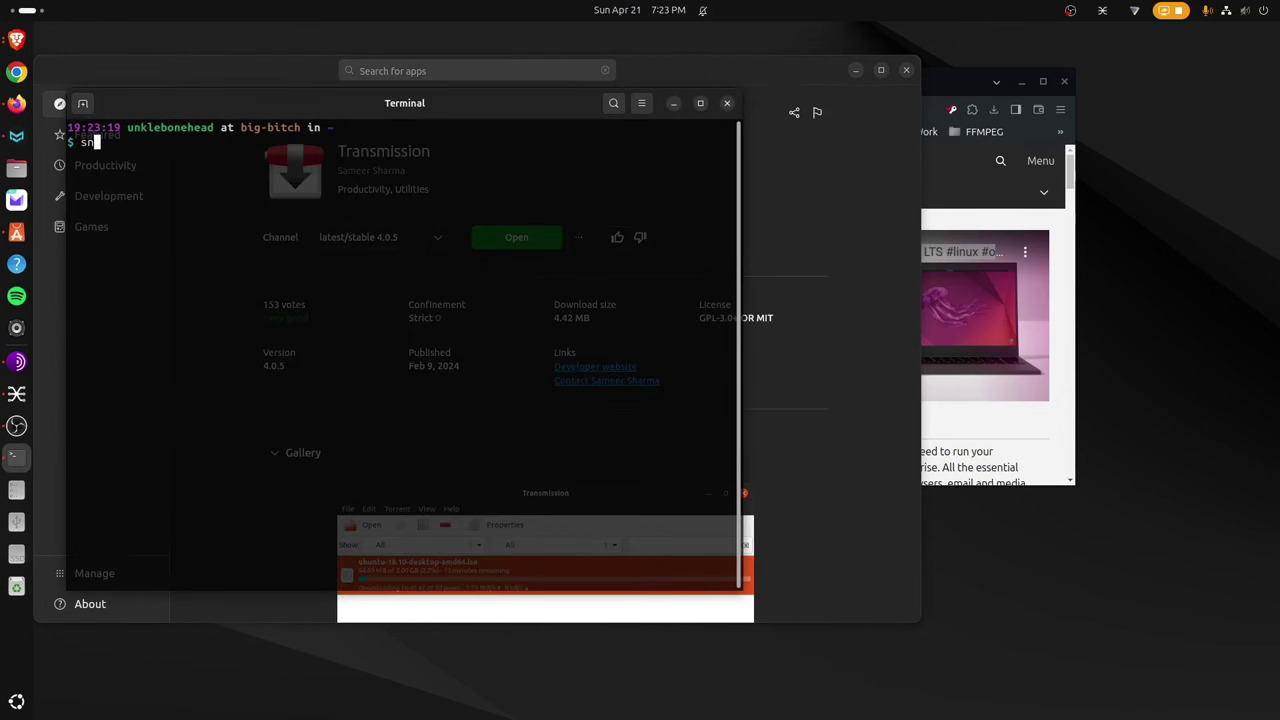
type("ap list")
key("Return")
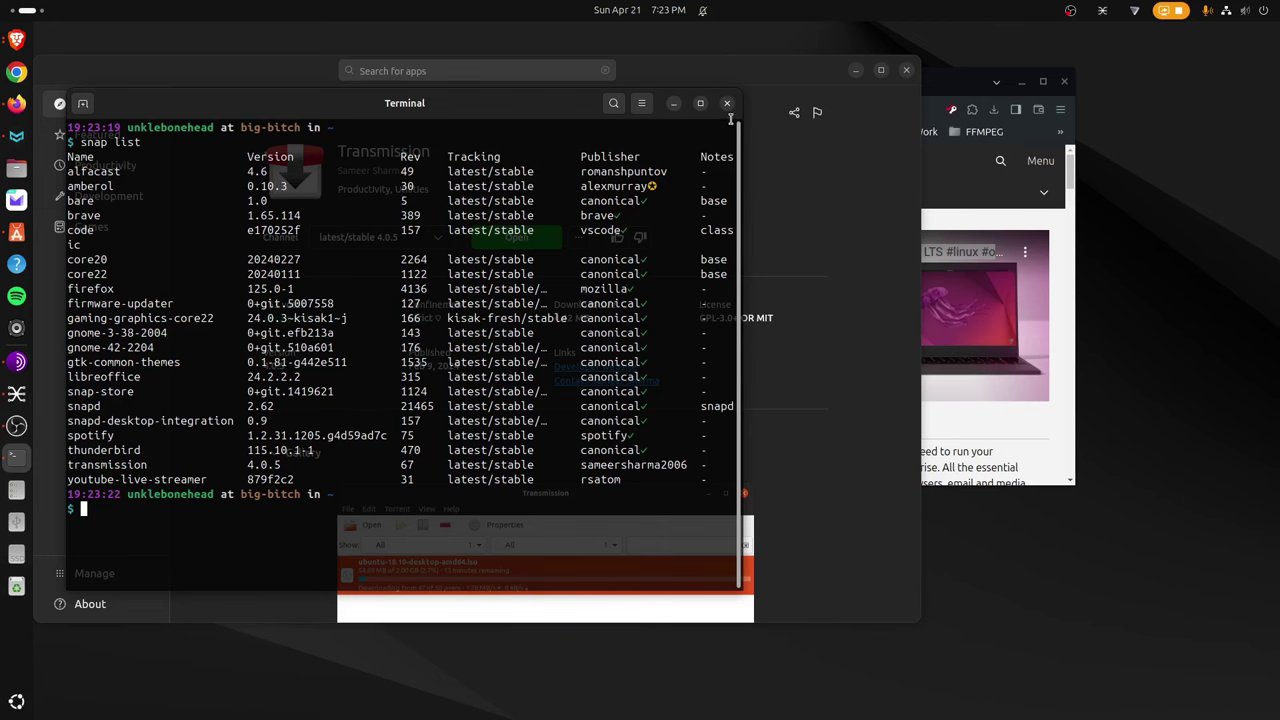
Tile the terminal and App Center side by side and uninstall the Transmission snap.
left_click_drag(537, 115, 1273, 206)
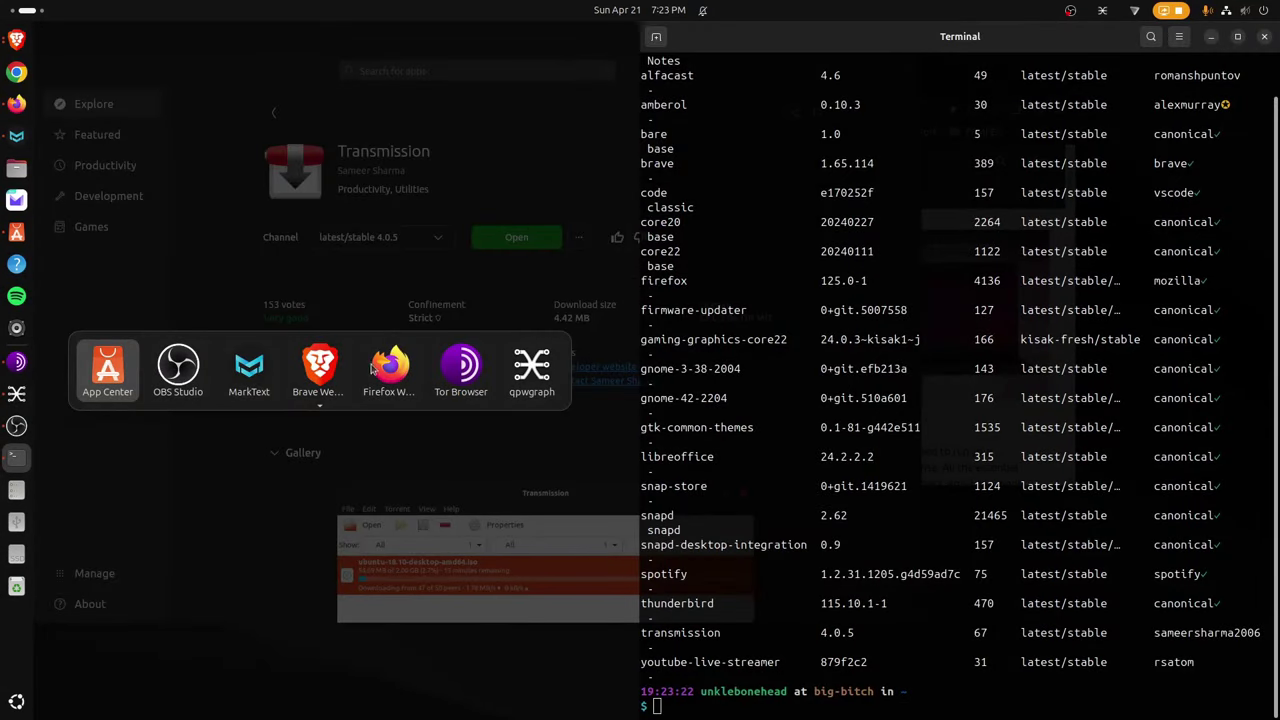
left_click(108, 370)
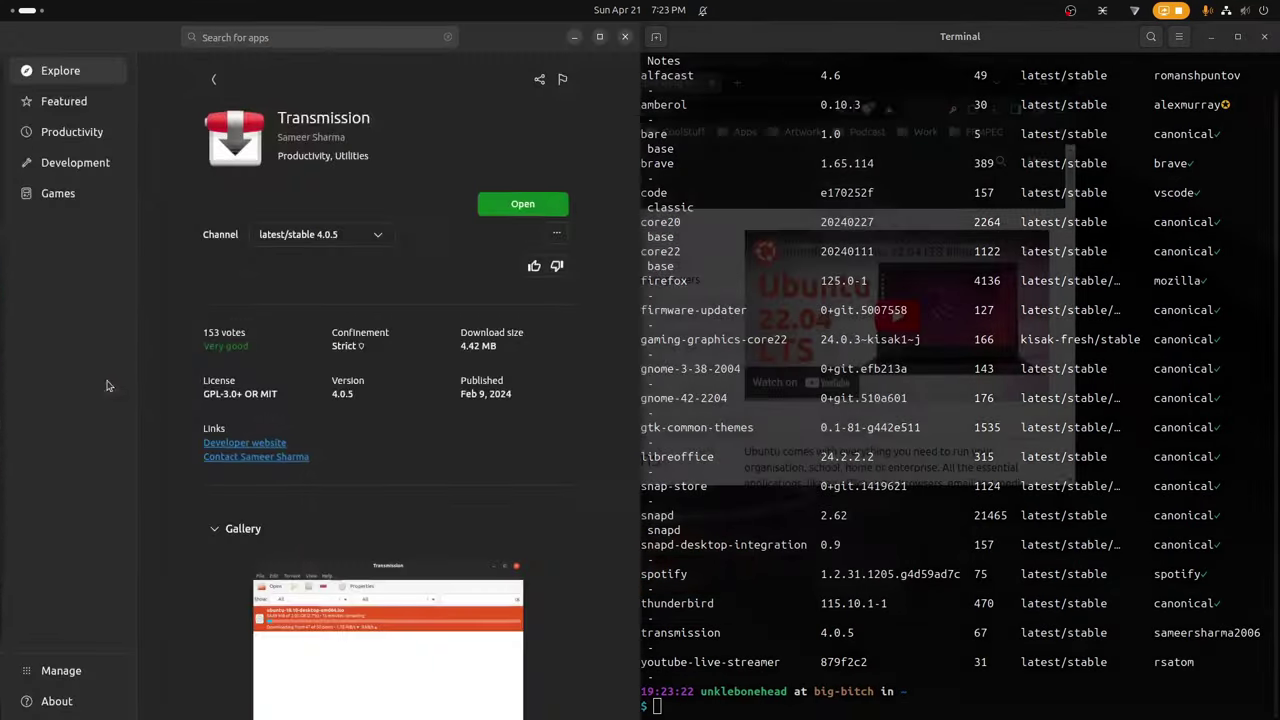
left_click(559, 237)
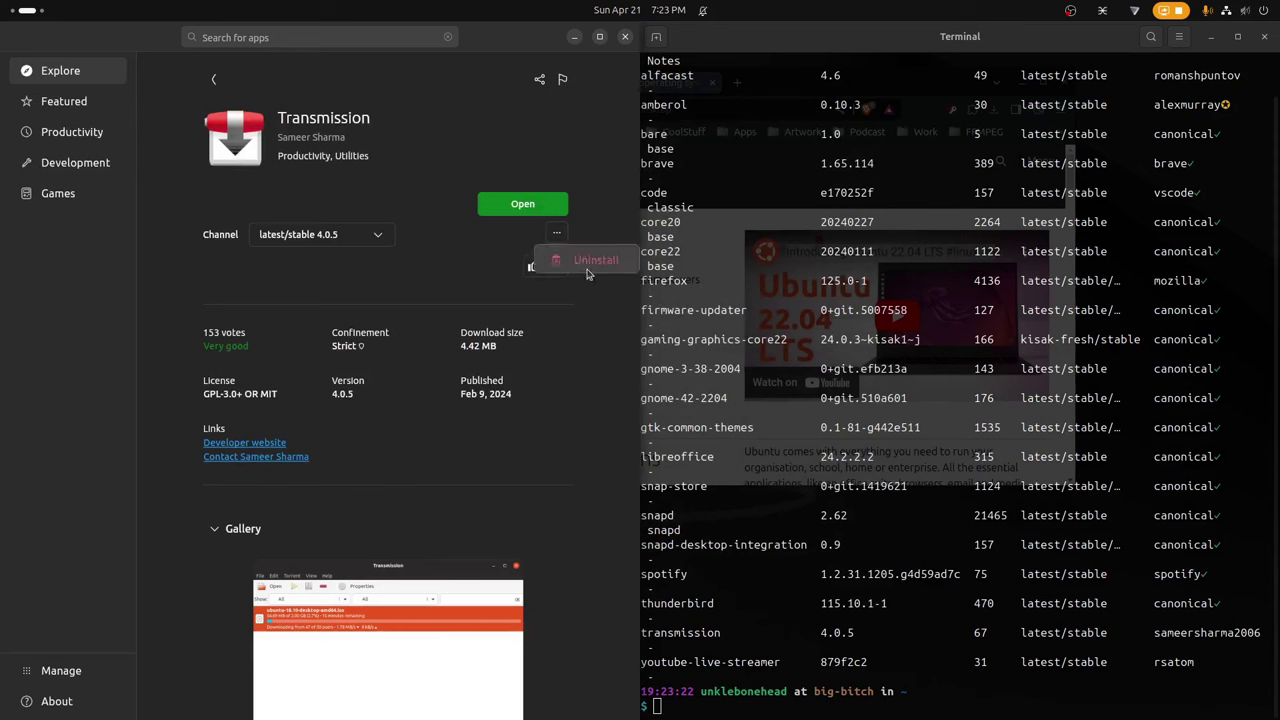
left_click(588, 262)
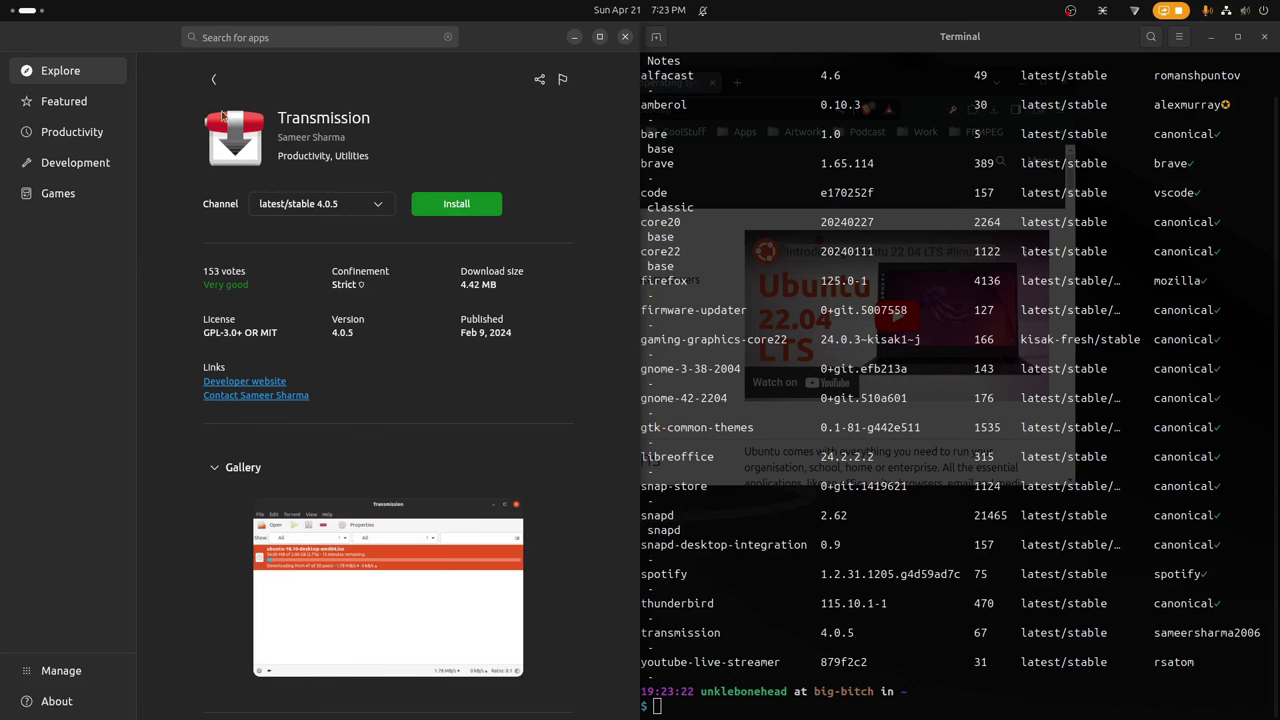
Return to App Center's Explore page and look through its recommended apps and Featured Snaps.
left_click(220, 77)
scroll(428, 311, "down", 1)
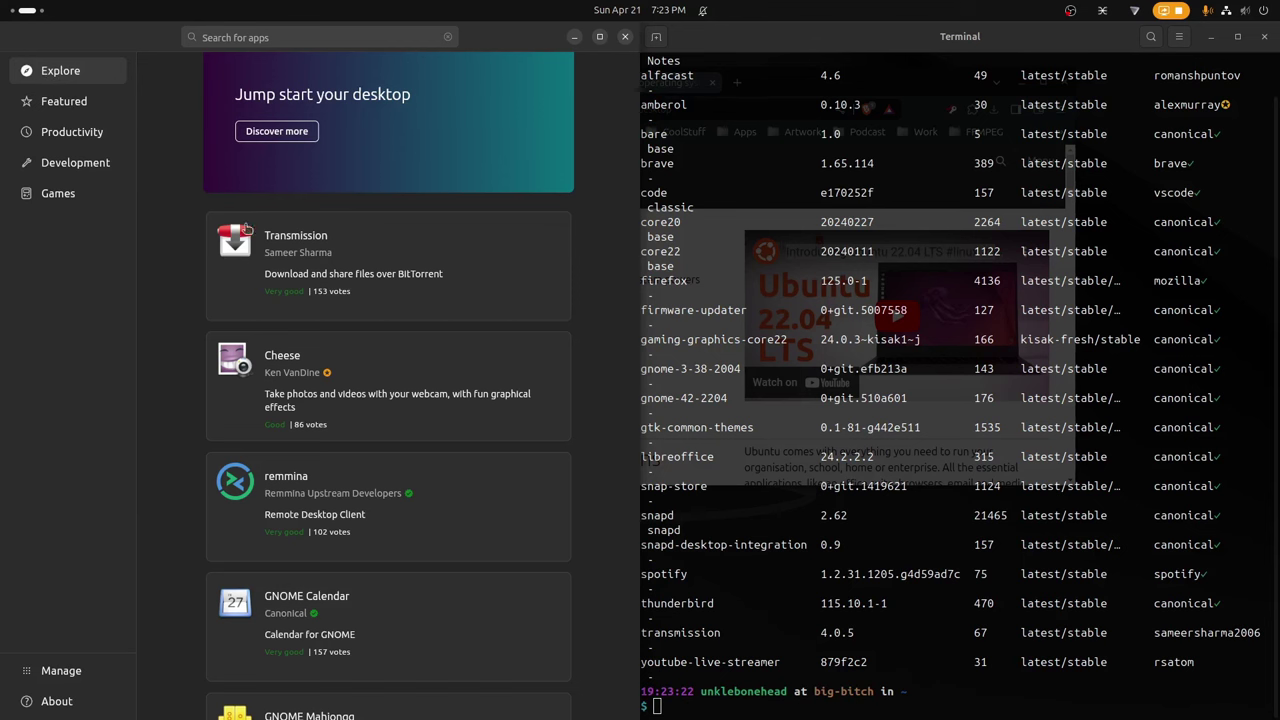
scroll(380, 266, "down", 3)
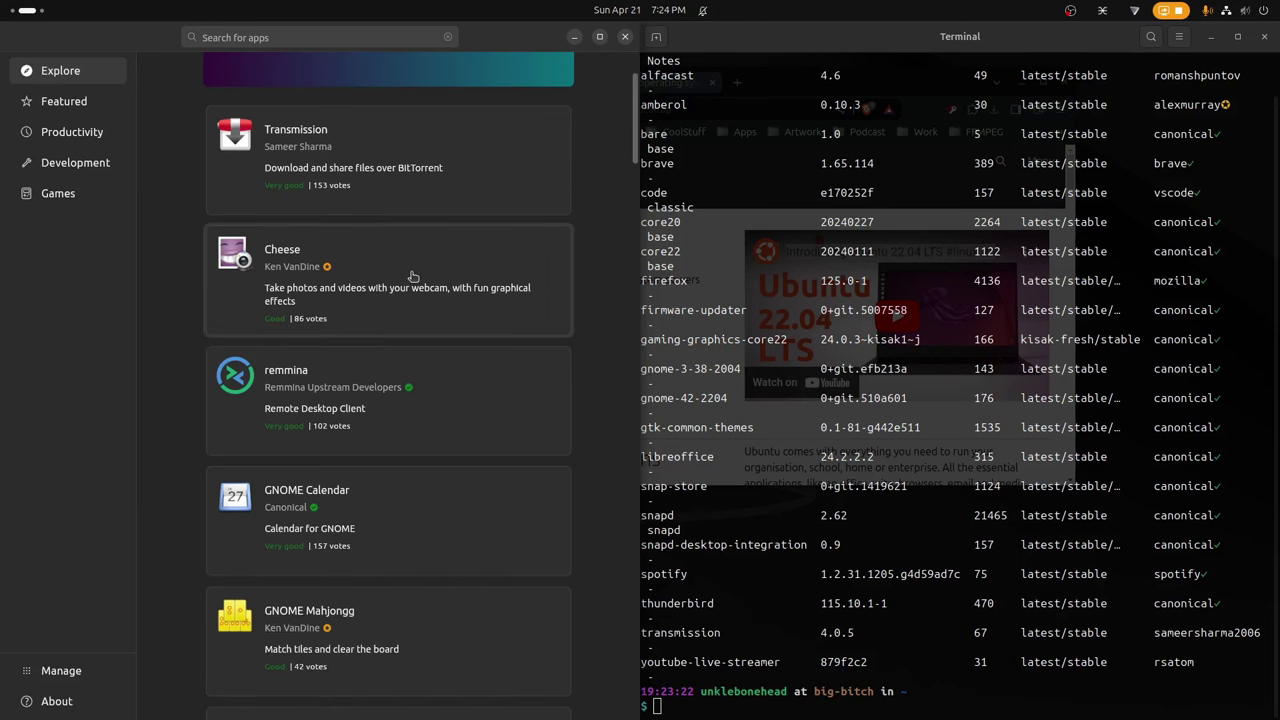
scroll(412, 276, "down", 10)
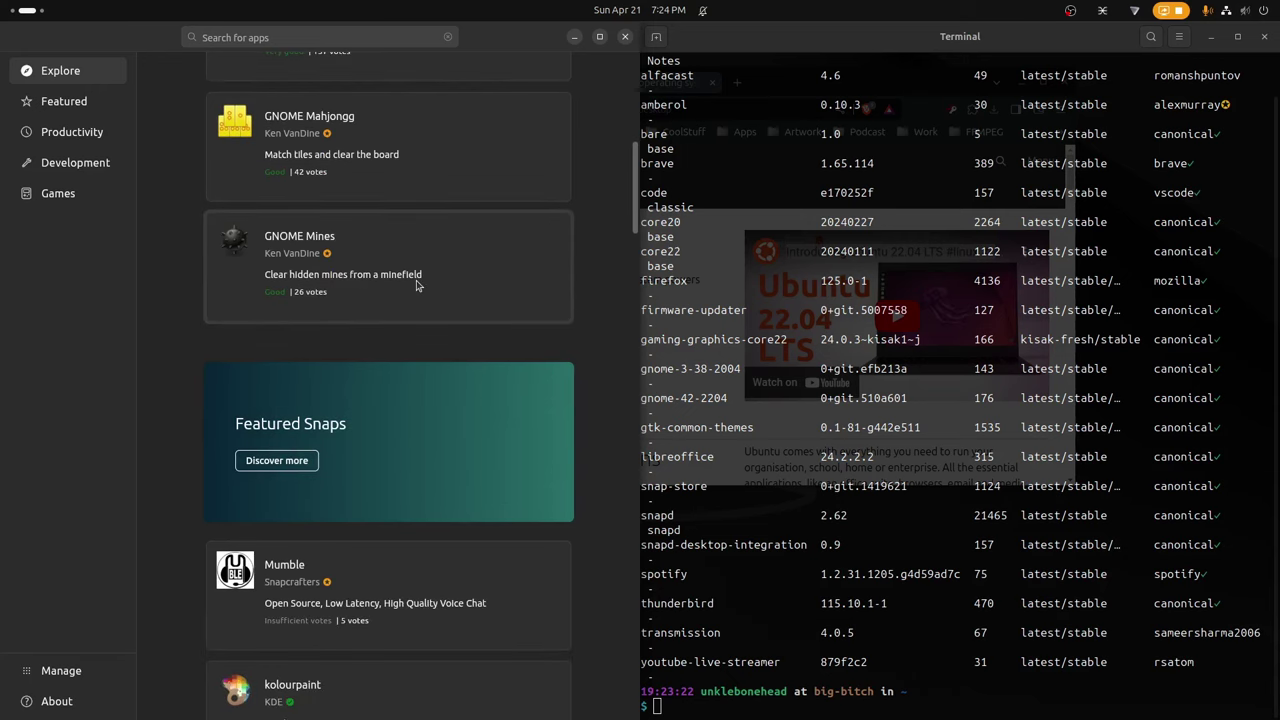
scroll(417, 285, "down", 2)
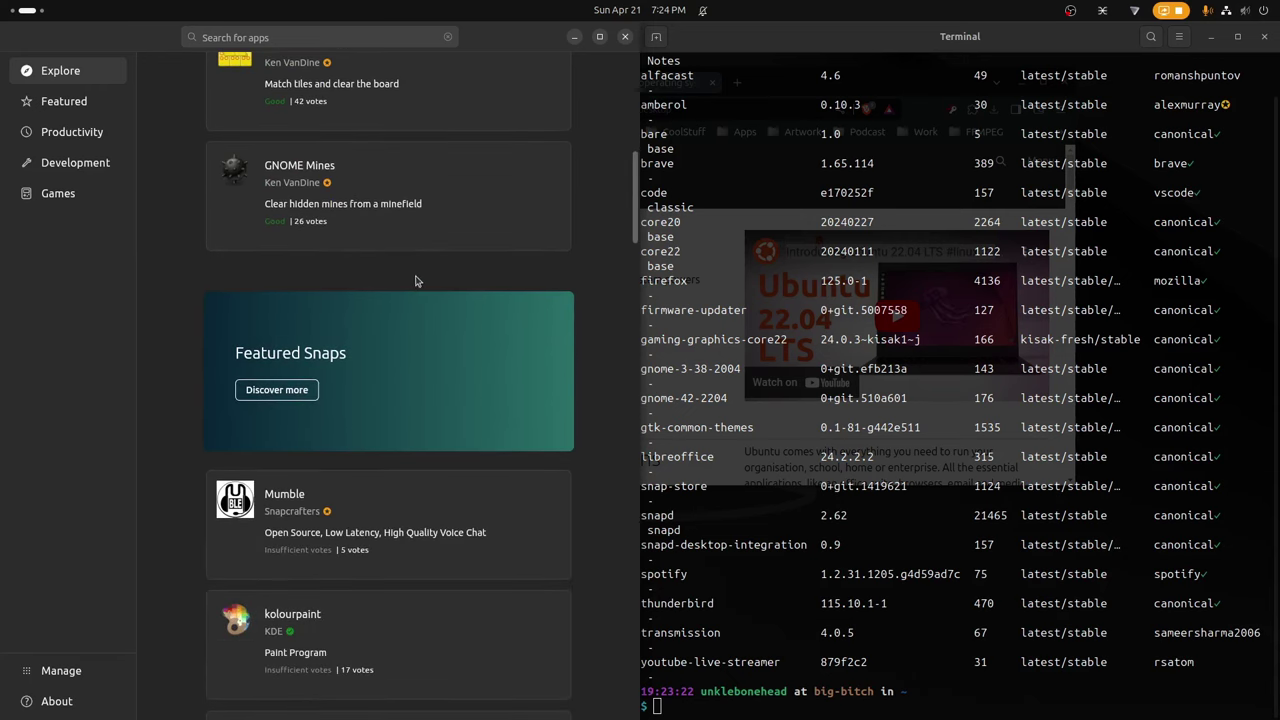
scroll(410, 281, "up", 10)
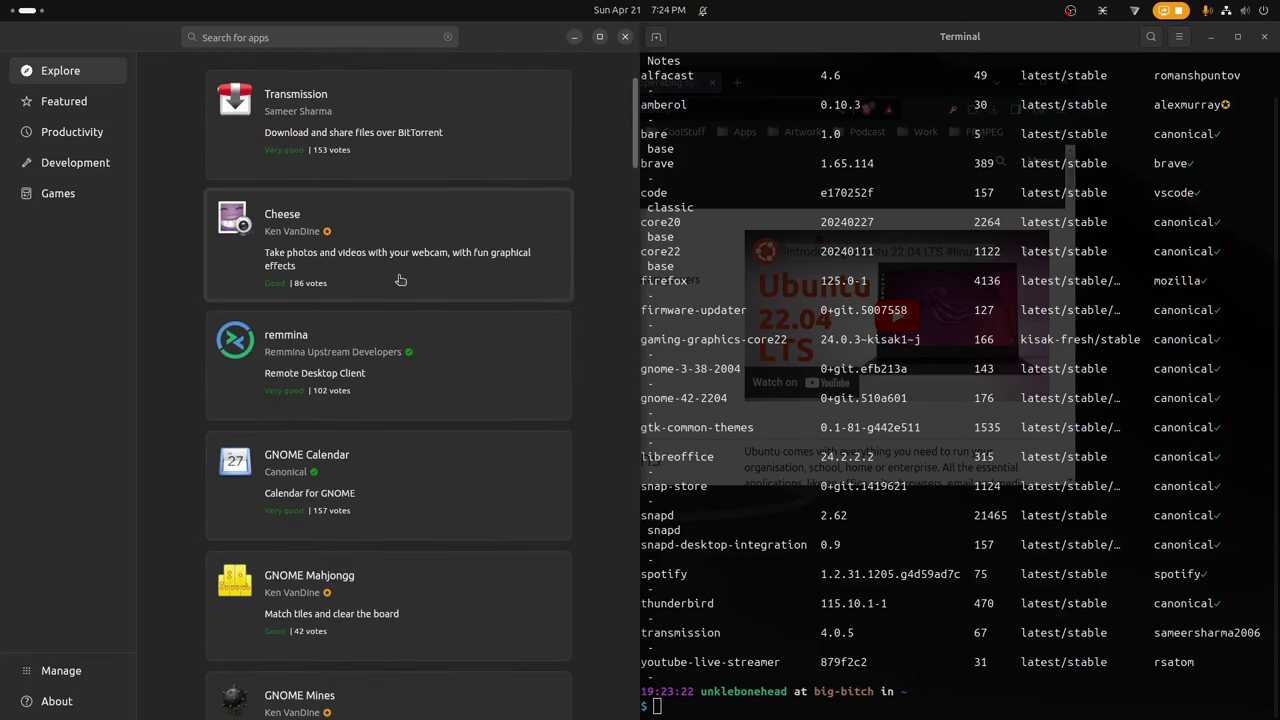
scroll(383, 267, "up", 4)
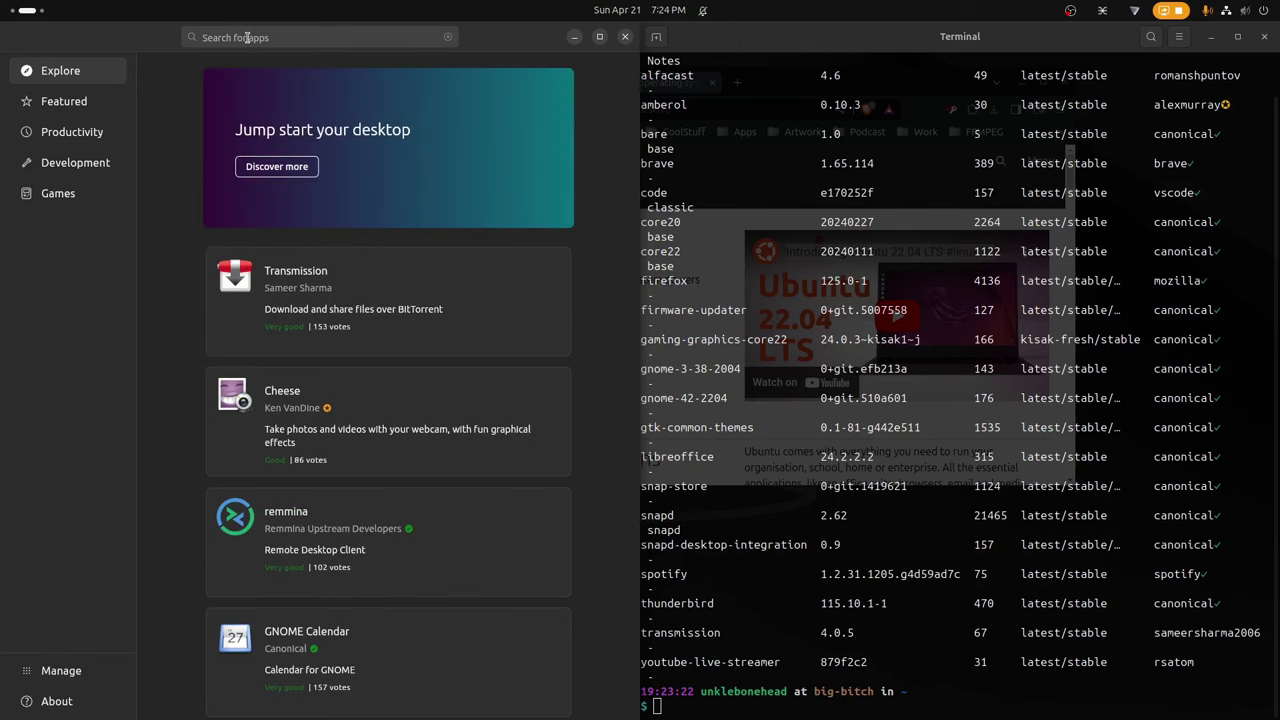
Search App Center for "transmission" and open the page of the Transmission snap package.
left_click(246, 37)
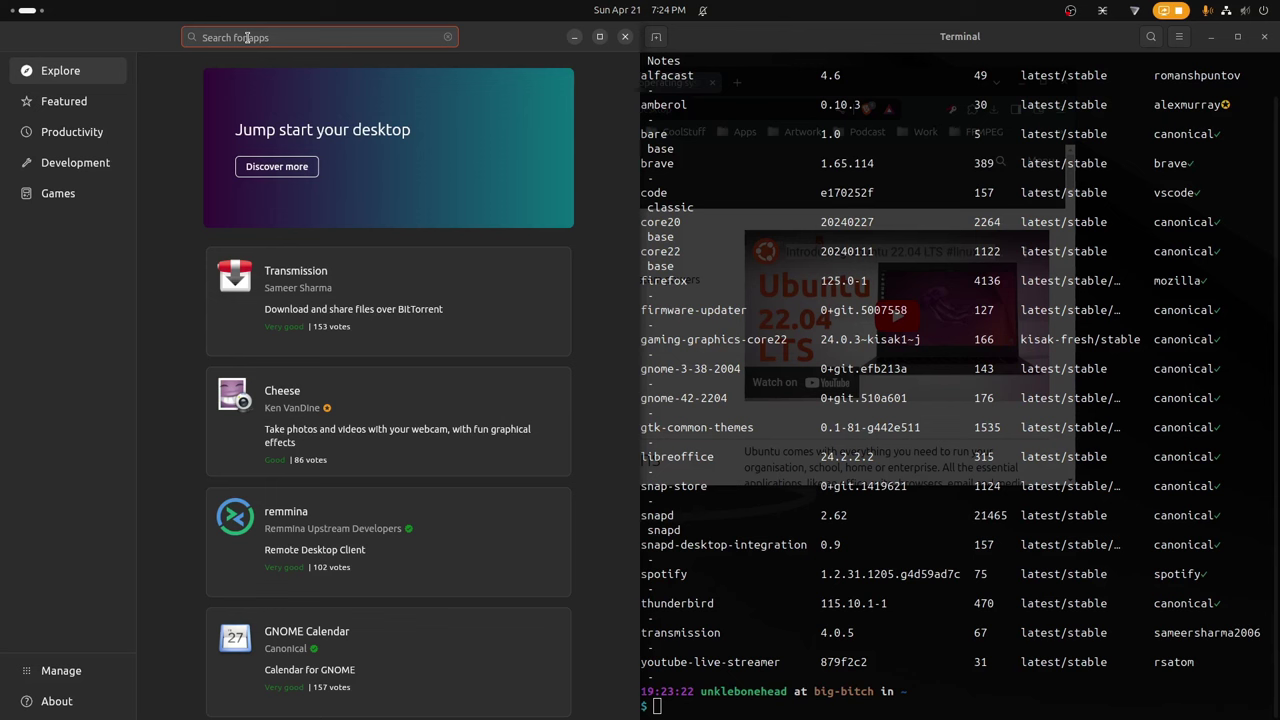
type("transmissioin")
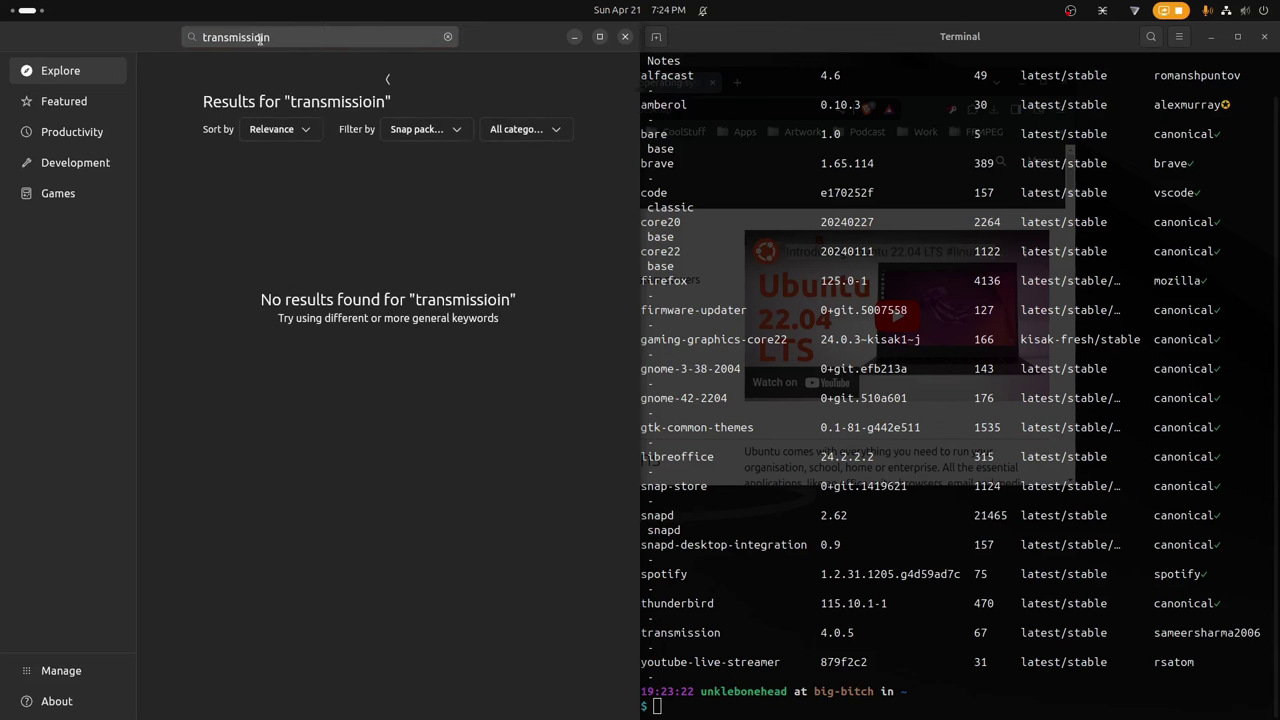
left_click(281, 38)
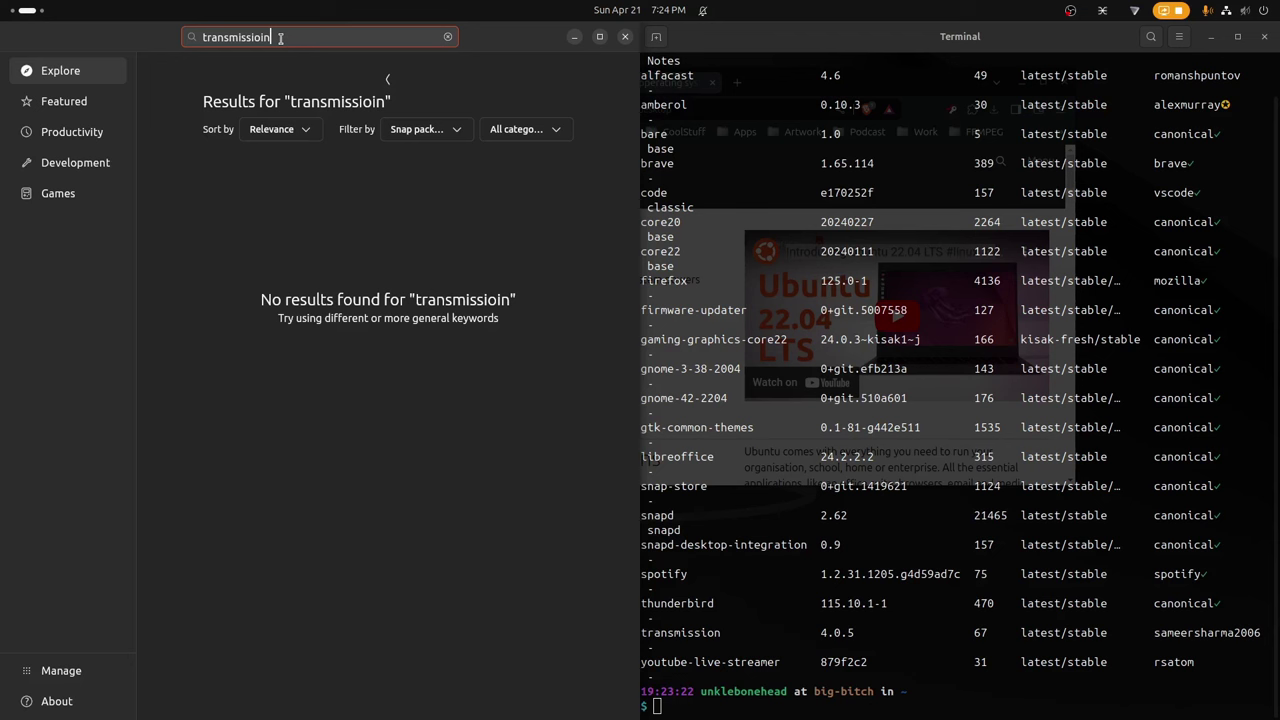
key("BackSpace")
key("BackSpace")
type("n")
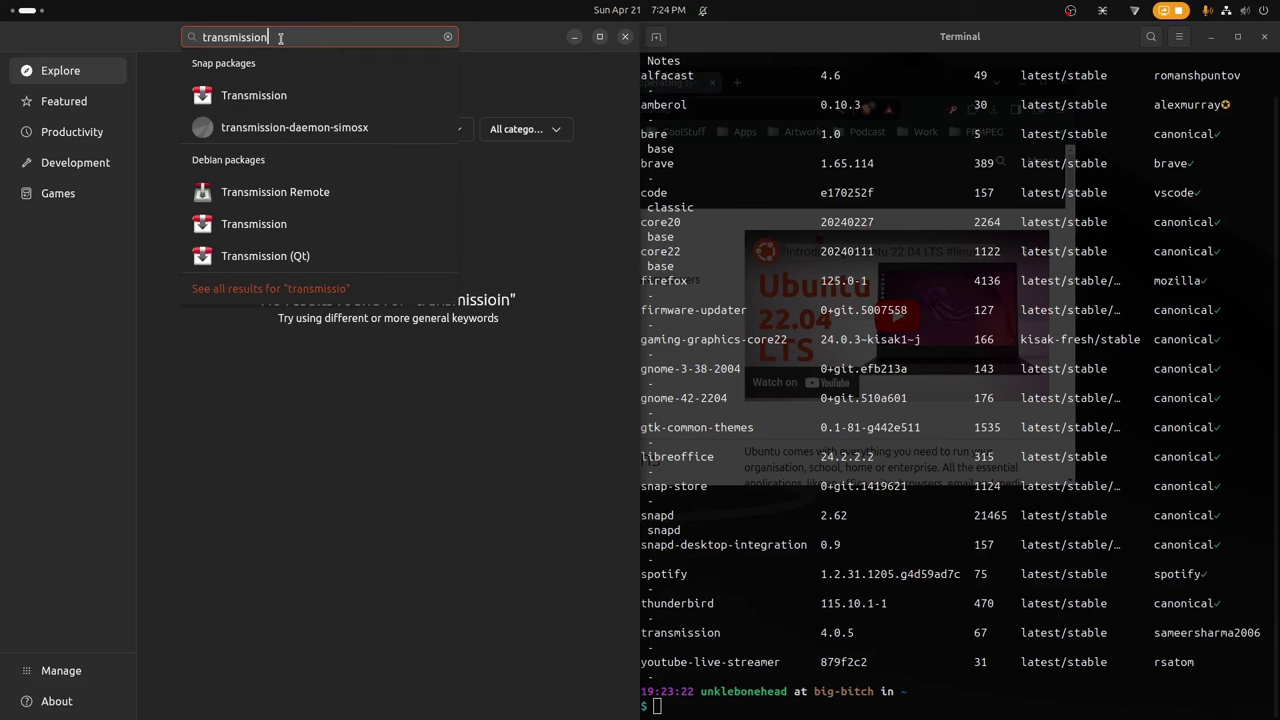
left_click(342, 98)
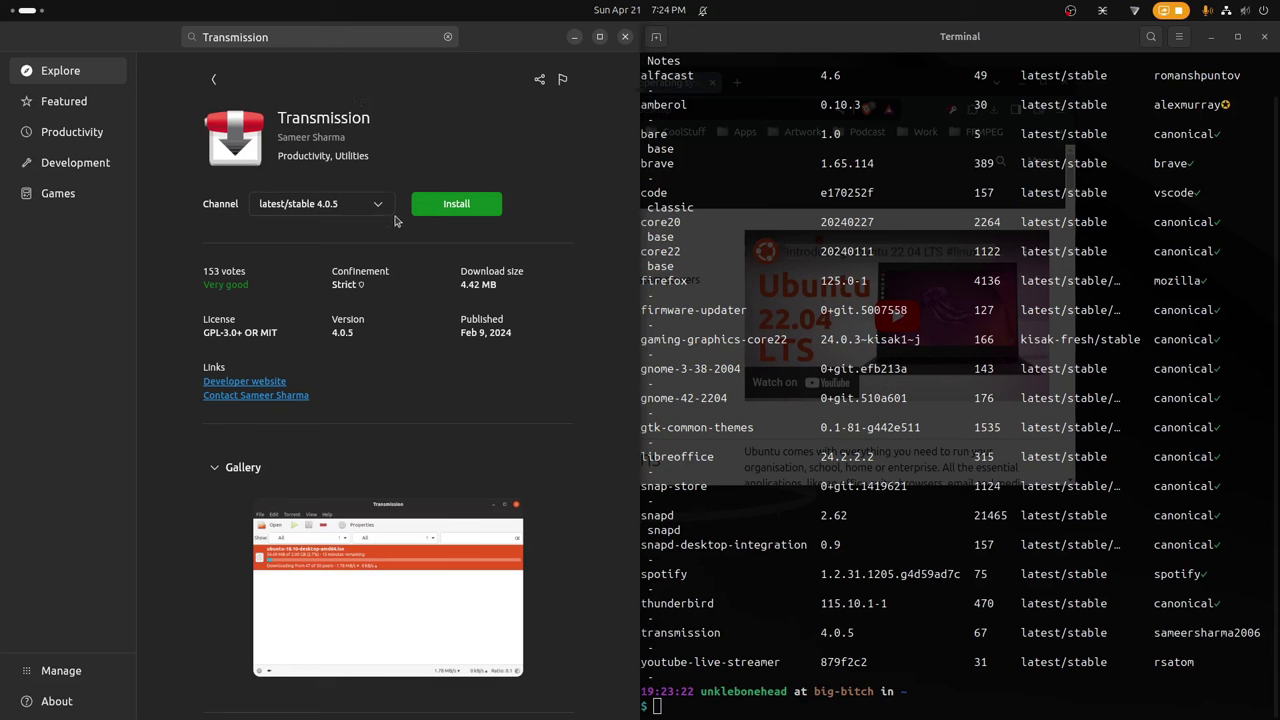
Go back to the search results, filter them by Debian packages and correct the search term to "transmission".
left_click(211, 81)
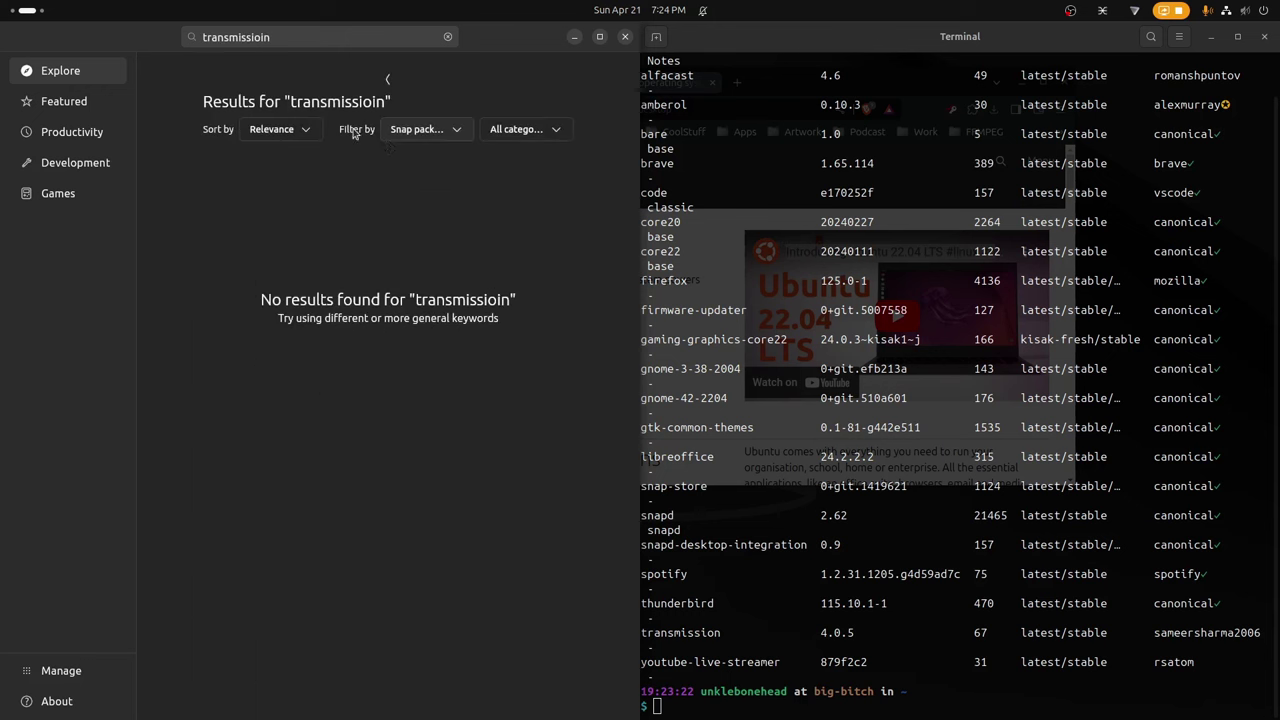
left_click(454, 132)
left_click(449, 157)
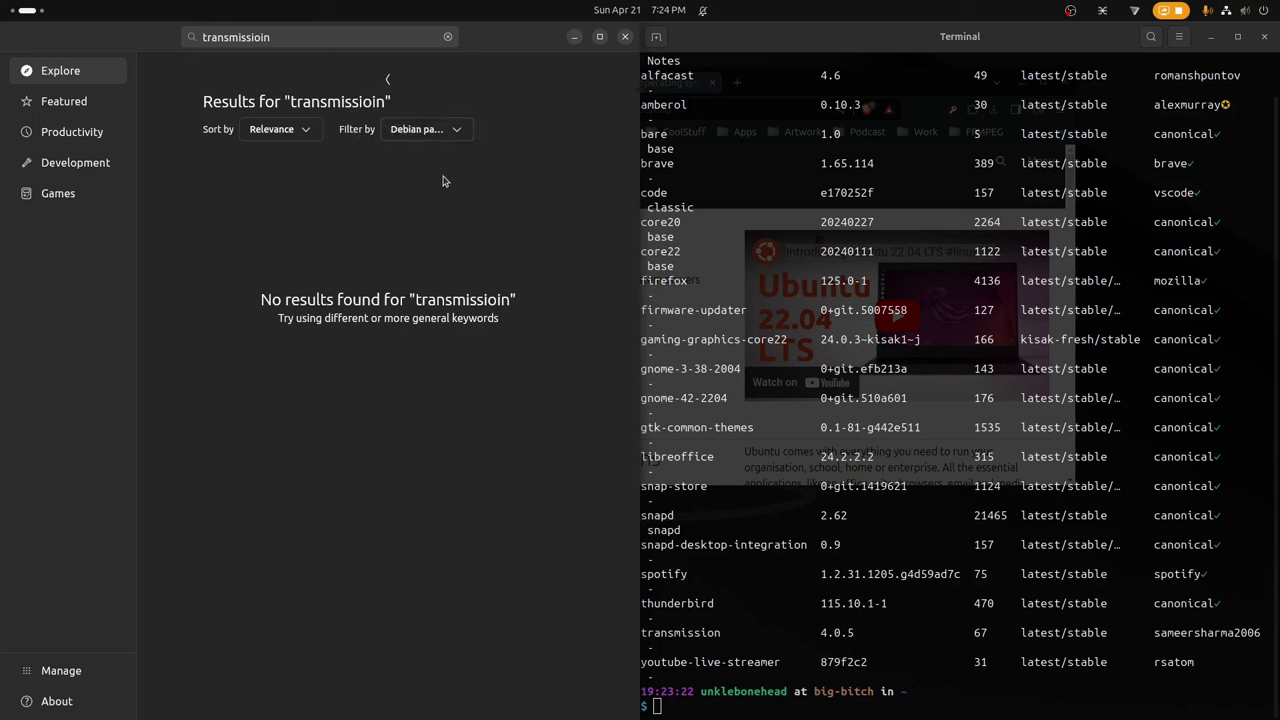
left_click(319, 42)
key("BackSpace")
key("BackSpace")
type("n")
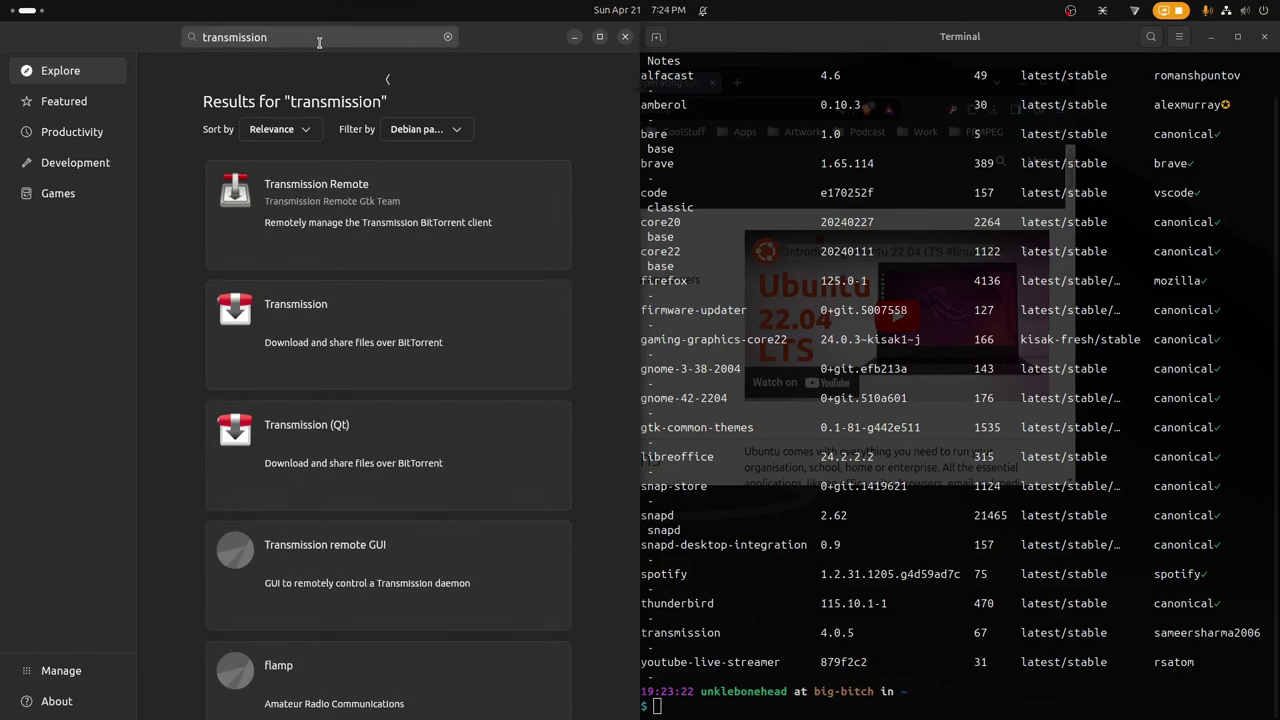
Install the Transmission Remote Debian package from its App Center page, authenticating with the account password.
left_click(344, 240)
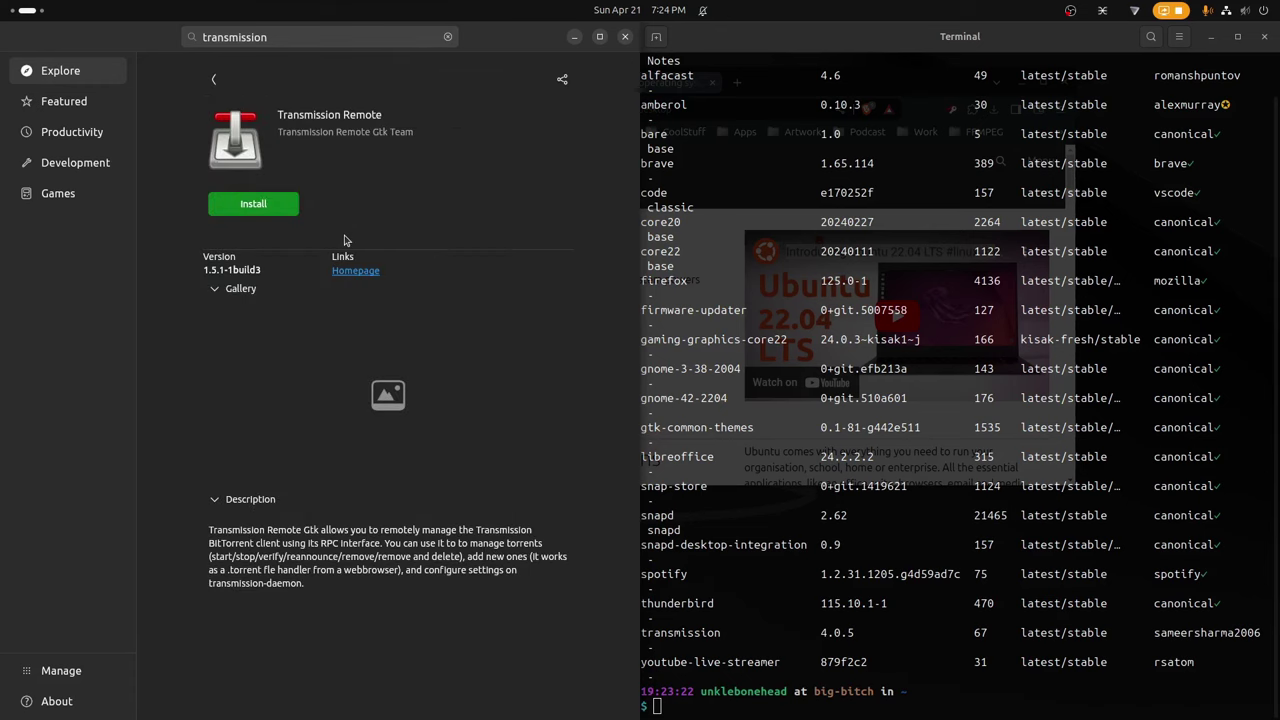
left_click(252, 205)
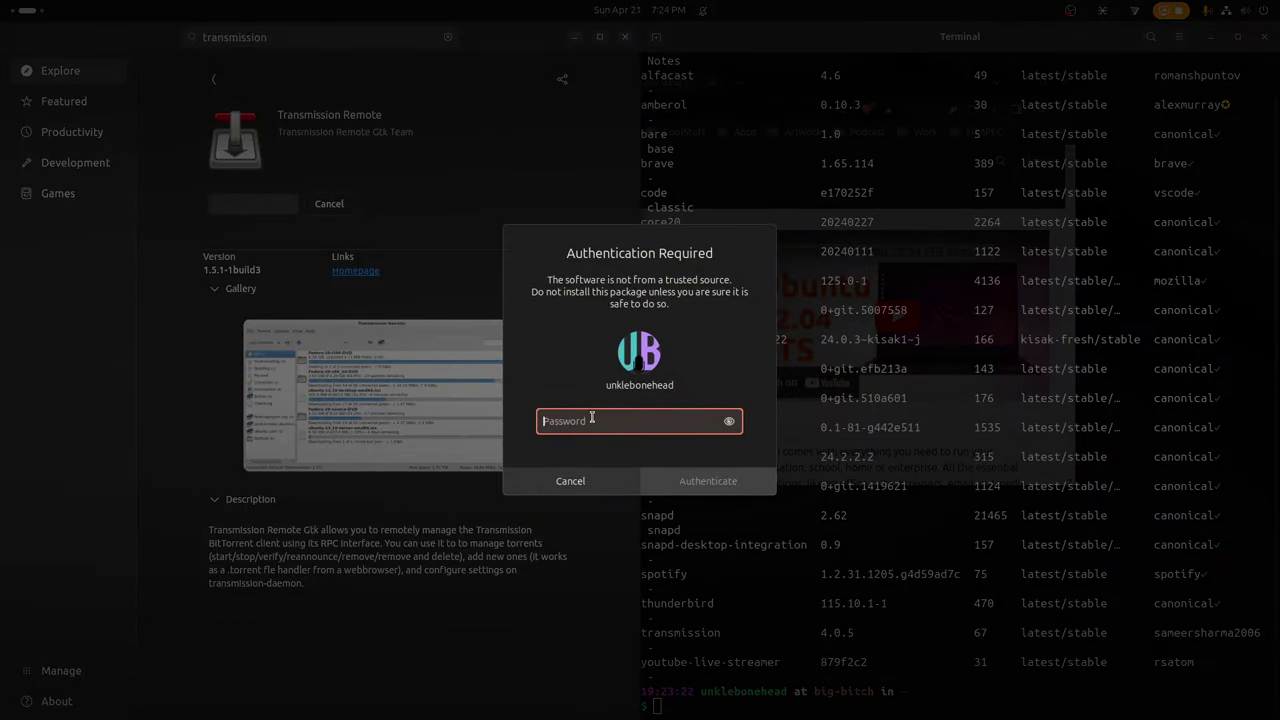
type("•••••")
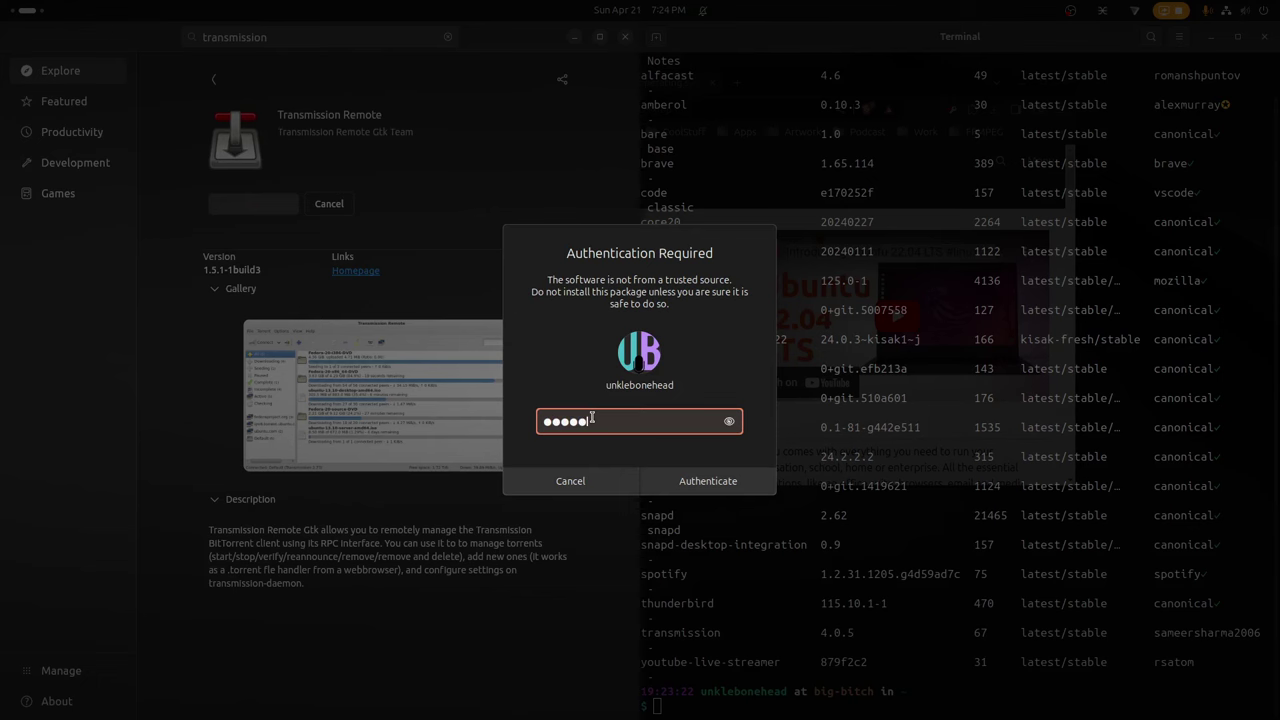
key("Return")
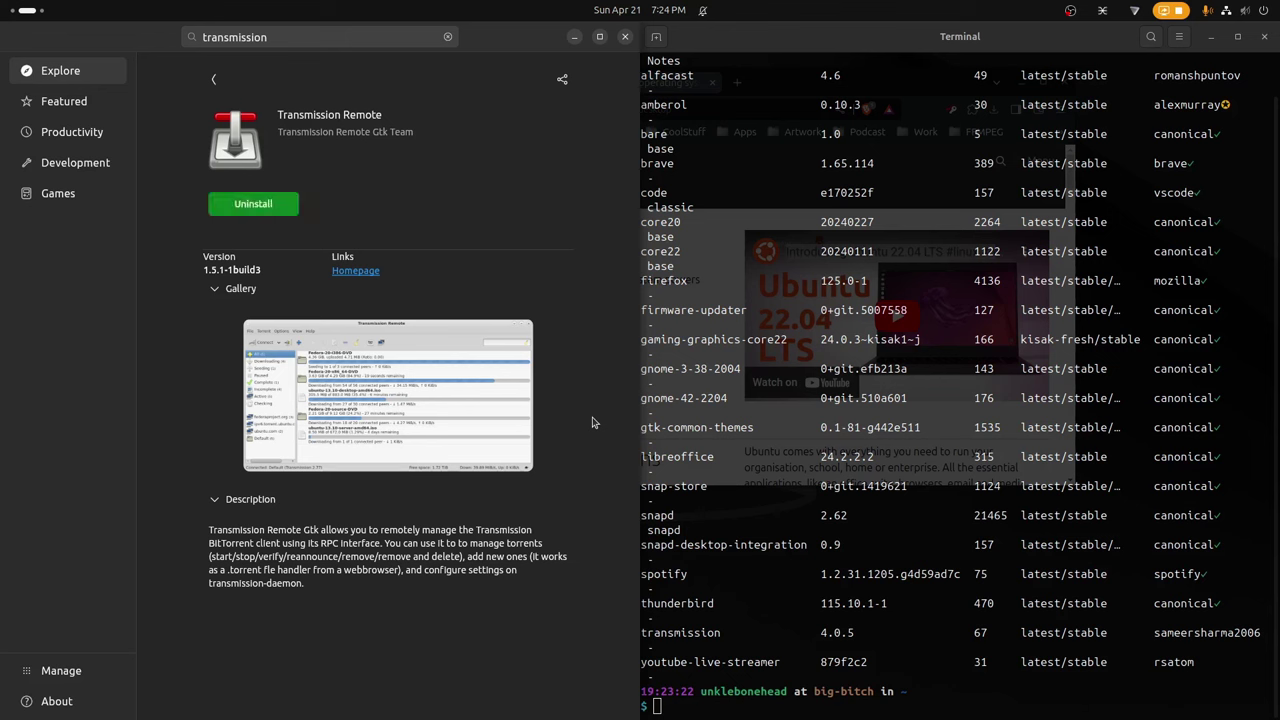
List the installed snap packages in the terminal with snap list.
left_click(772, 675)
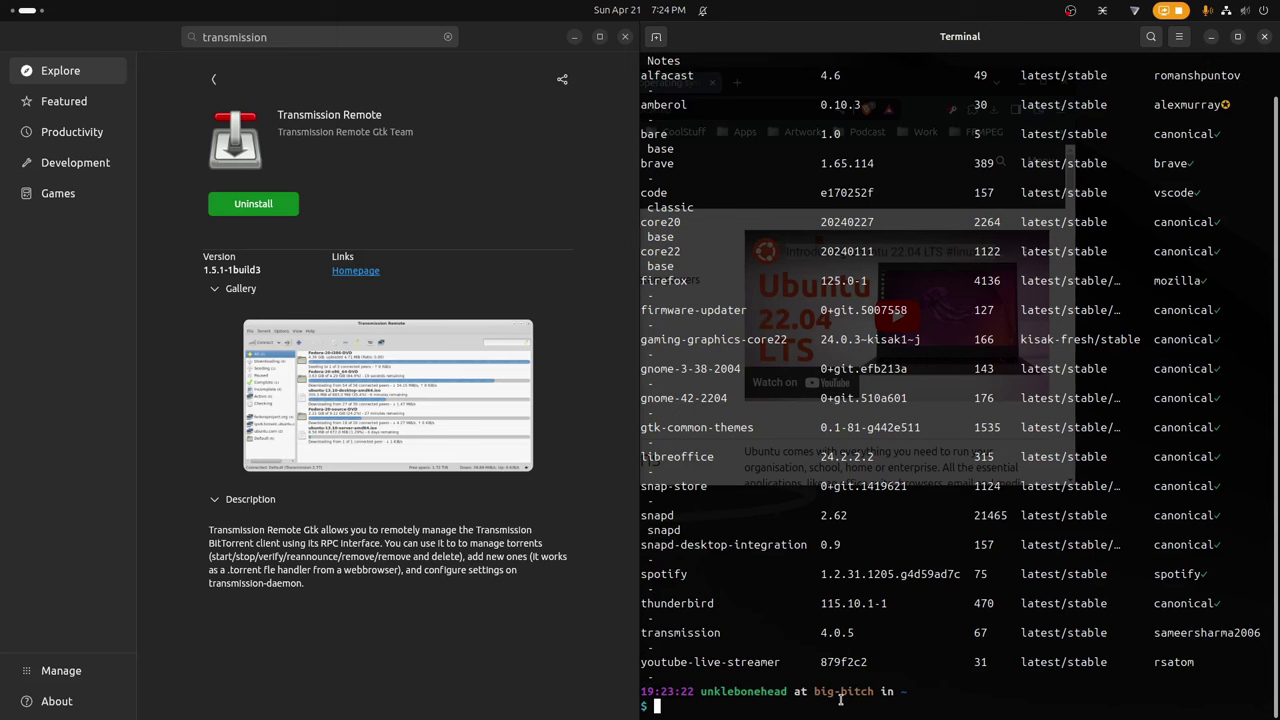
type("snap list")
key("Return")
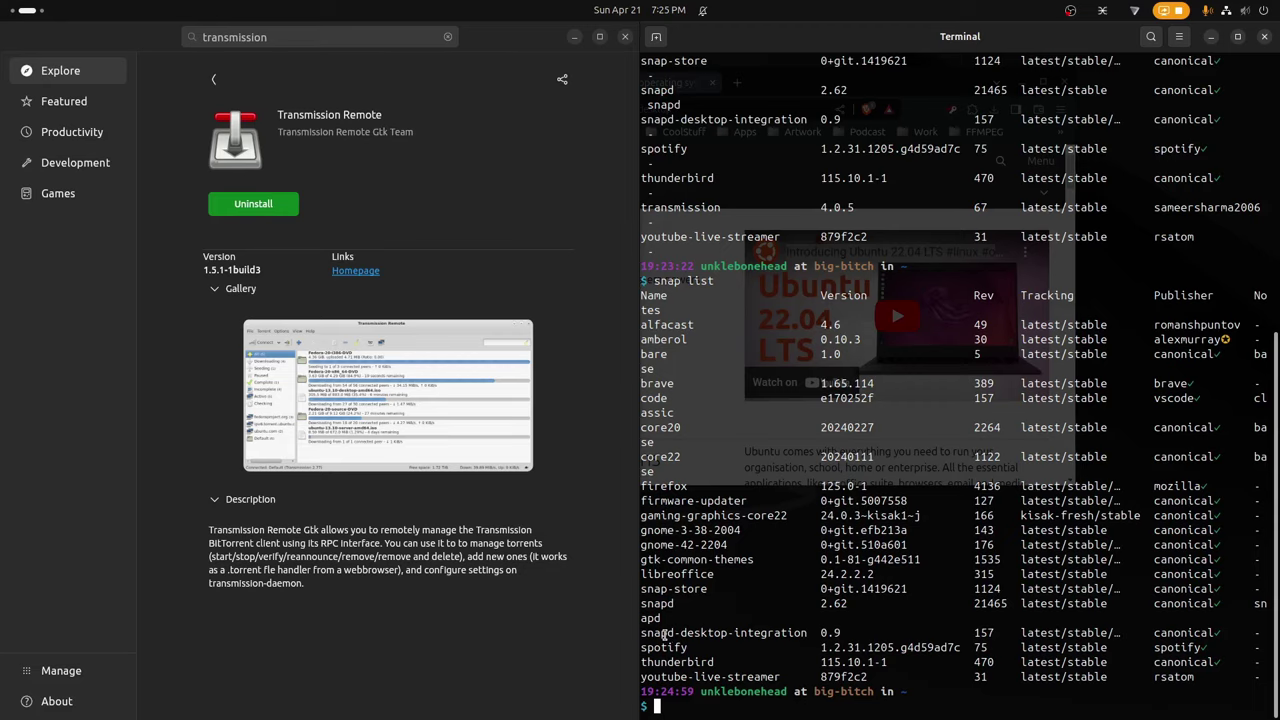
Search the system's applications for "tra" to check for Transmission Remote, and return to the open windows.
key("super")
type("tra")
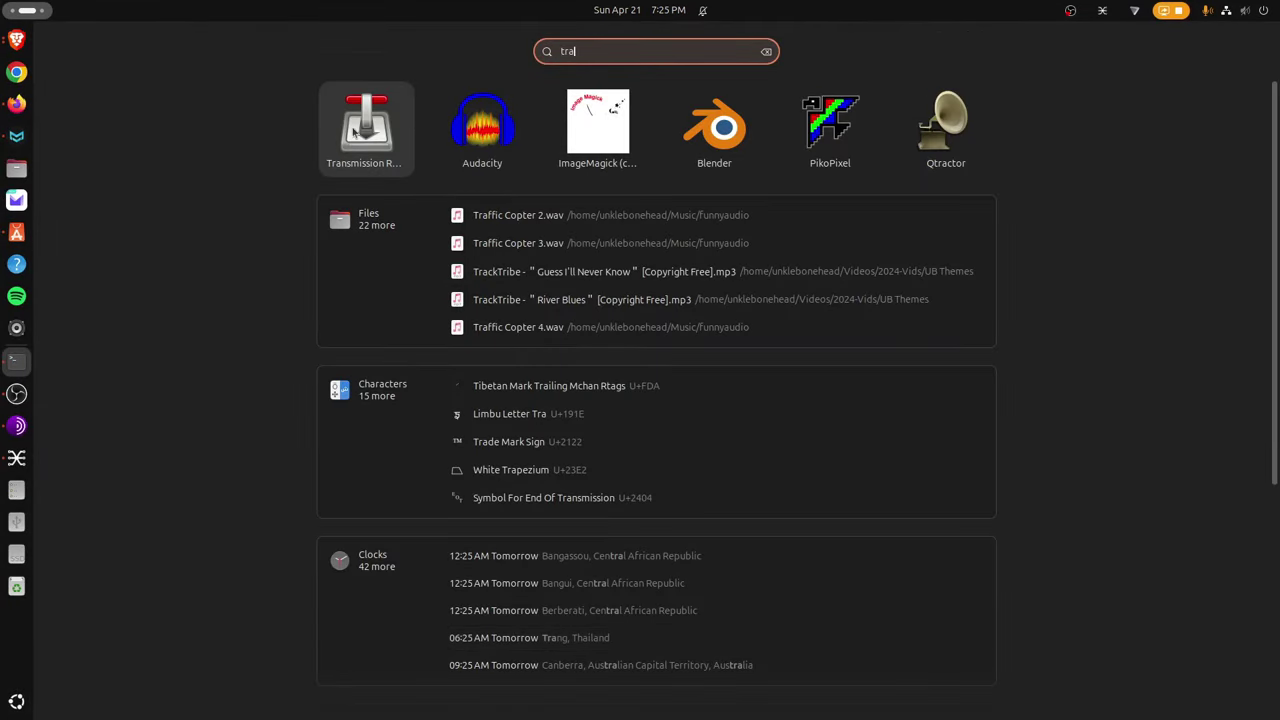
left_click(766, 51)
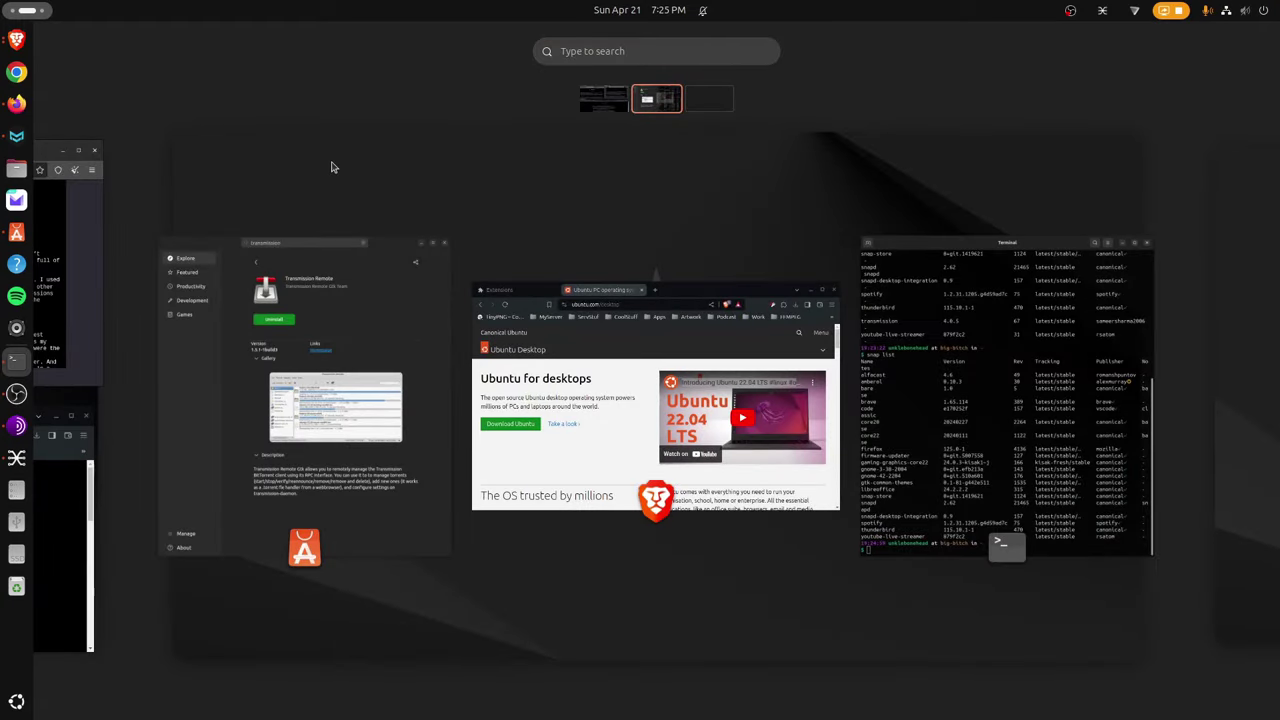
left_click(333, 167)
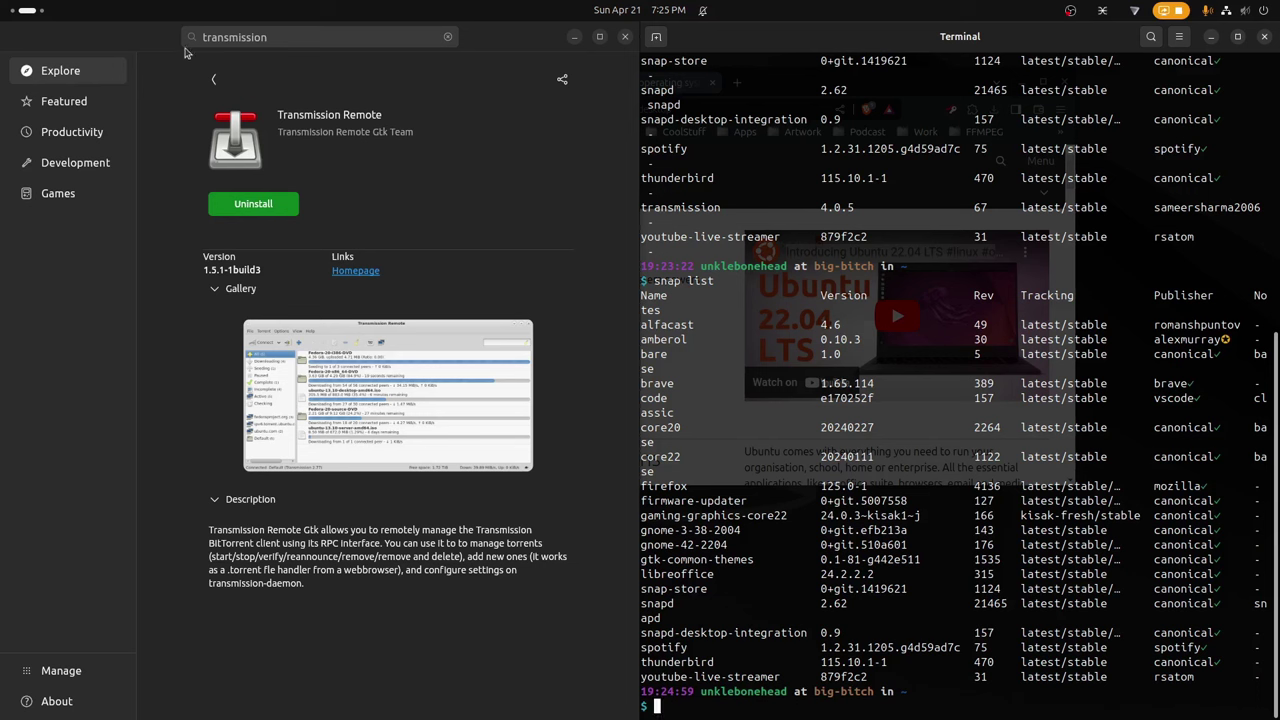
Leave the Transmission Remote page and look through App Center's Featured and Productivity categories.
left_click(213, 84)
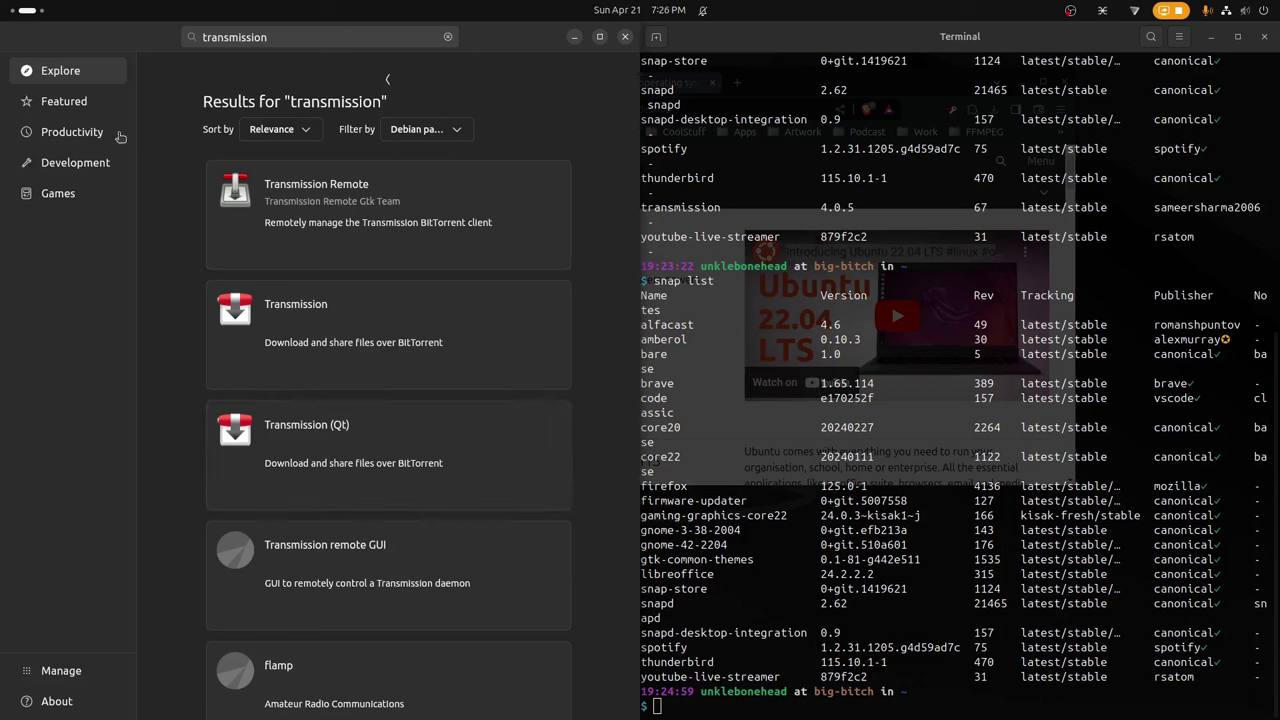
left_click(57, 105)
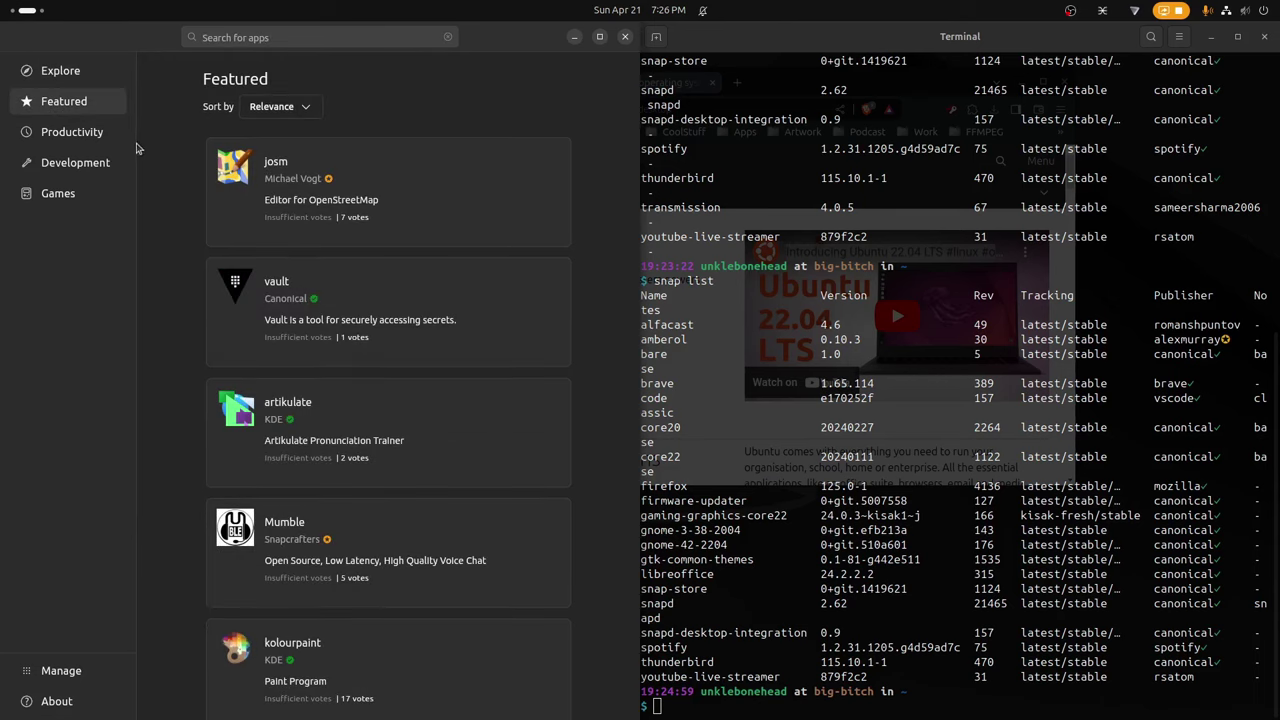
left_click(96, 137)
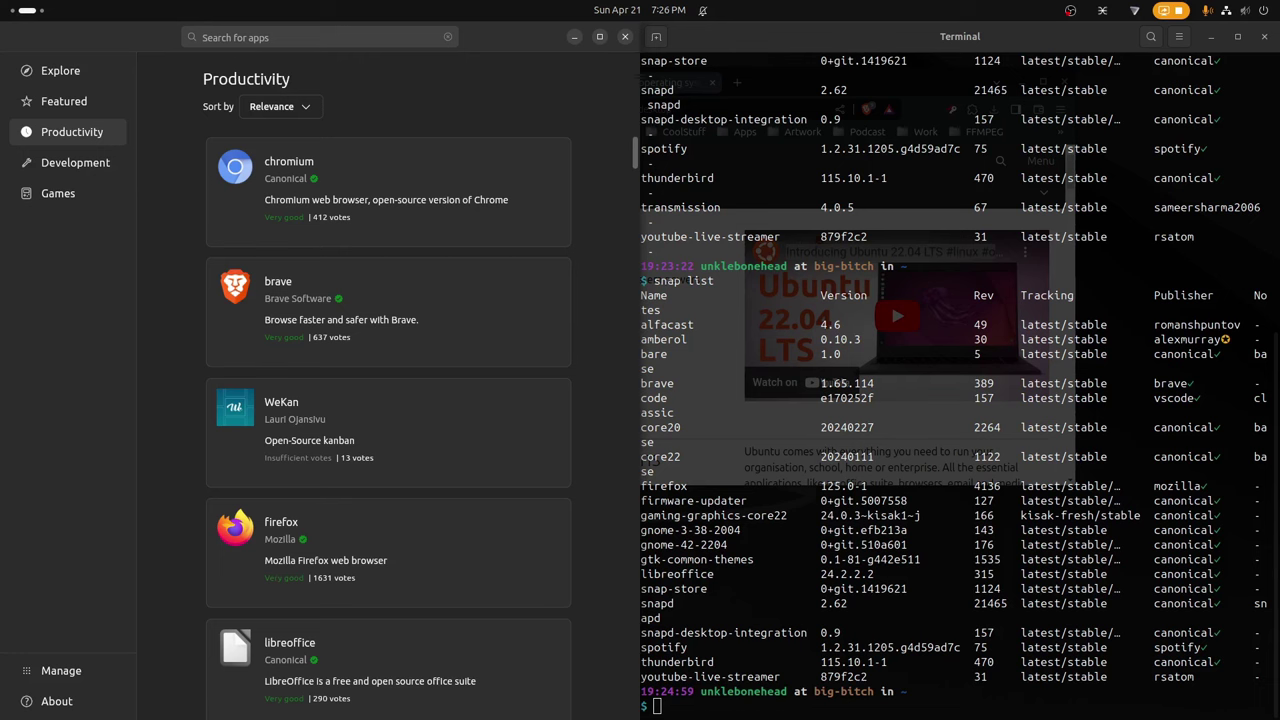
Close App Center, reopen it on its Explore page, and close it again.
left_click(625, 38)
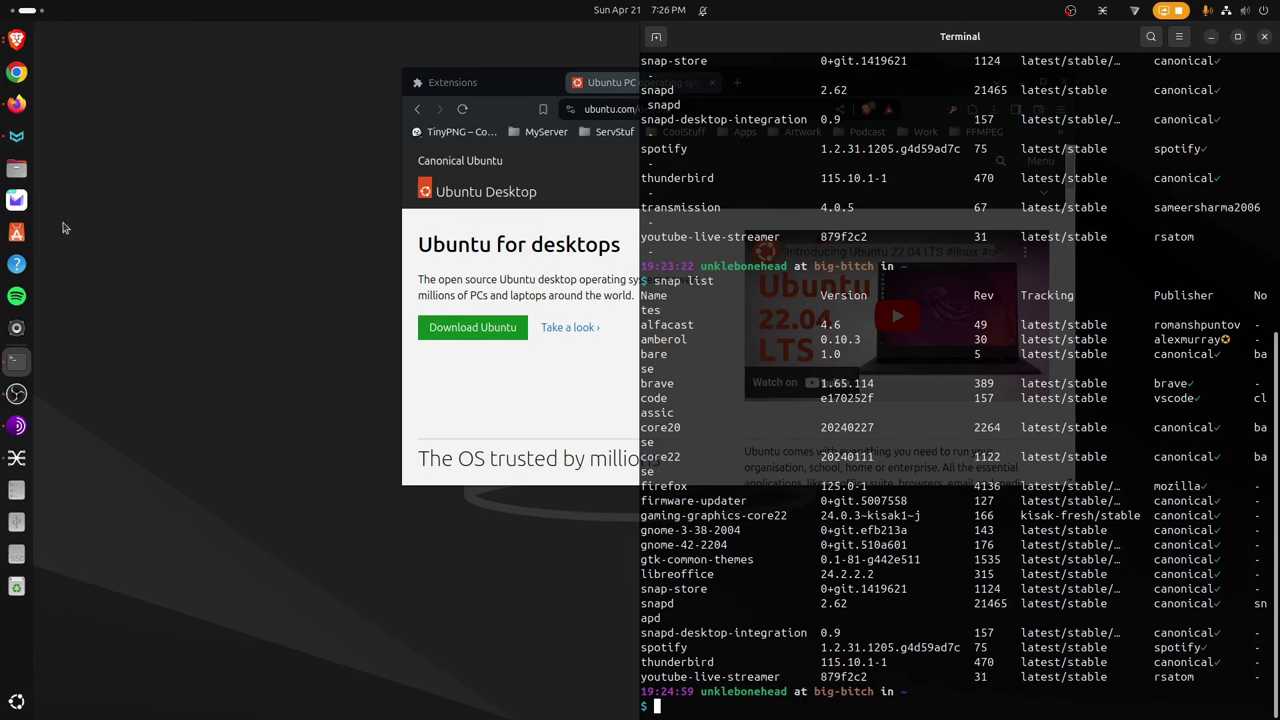
left_click(17, 231)
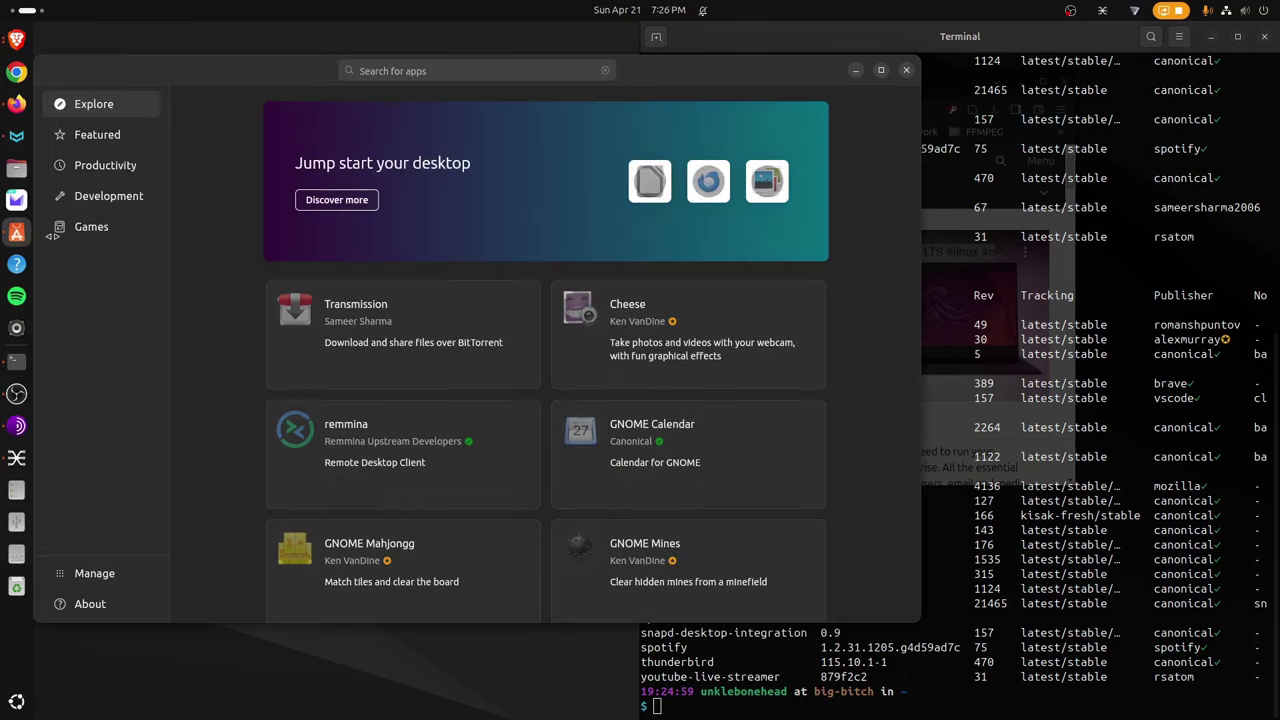
left_click(906, 69)
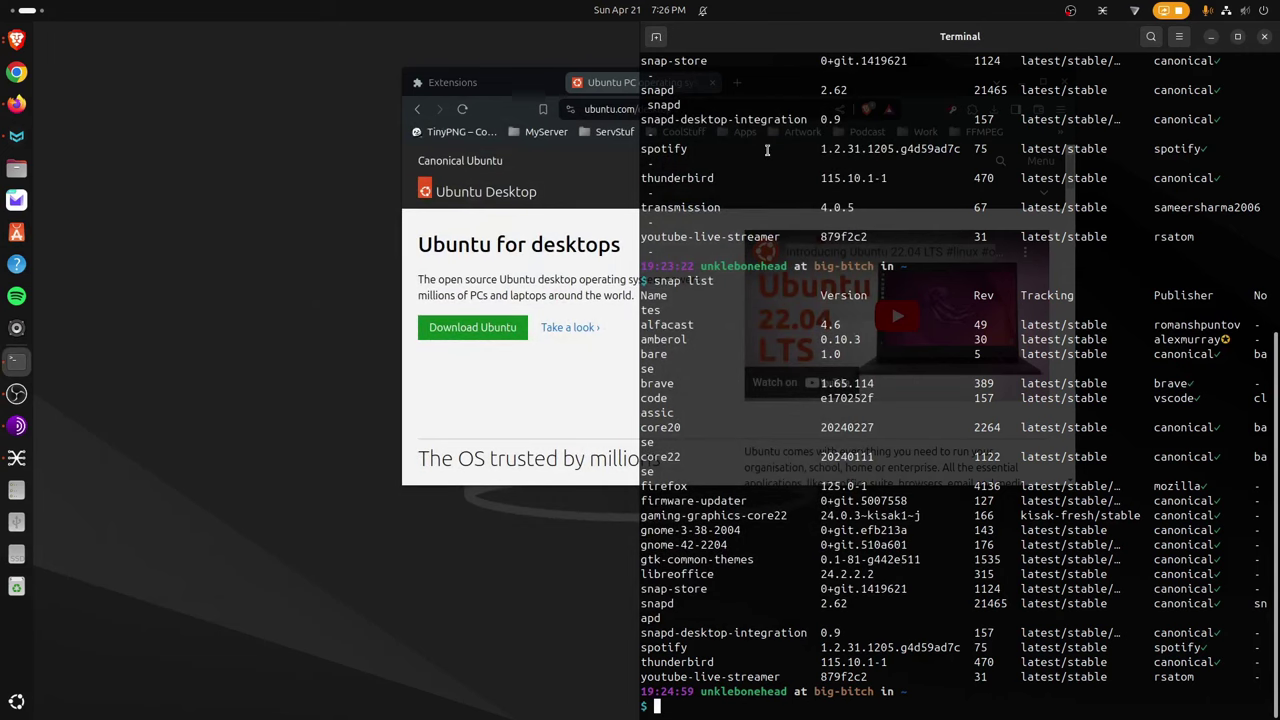
Close the three browser windows showing the "It's been quiet" blog page and return to the workspace with the Ubuntu Desktop page.
key("super")
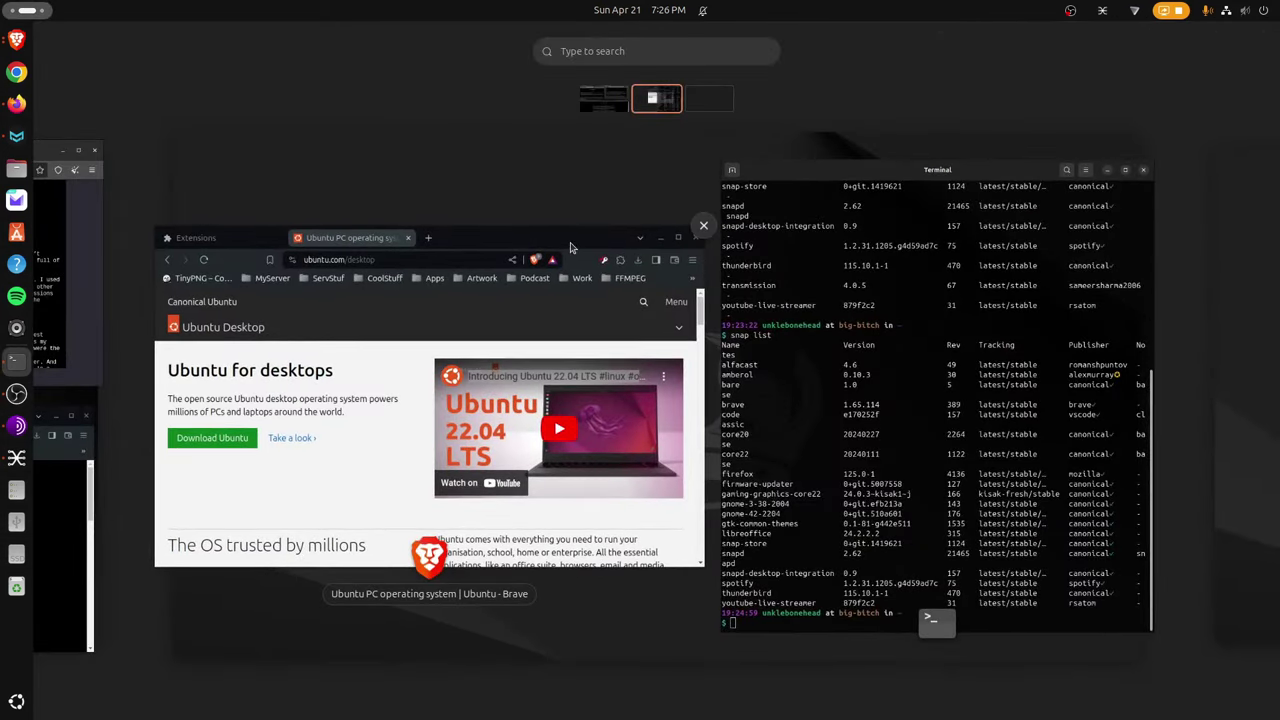
left_click(571, 247)
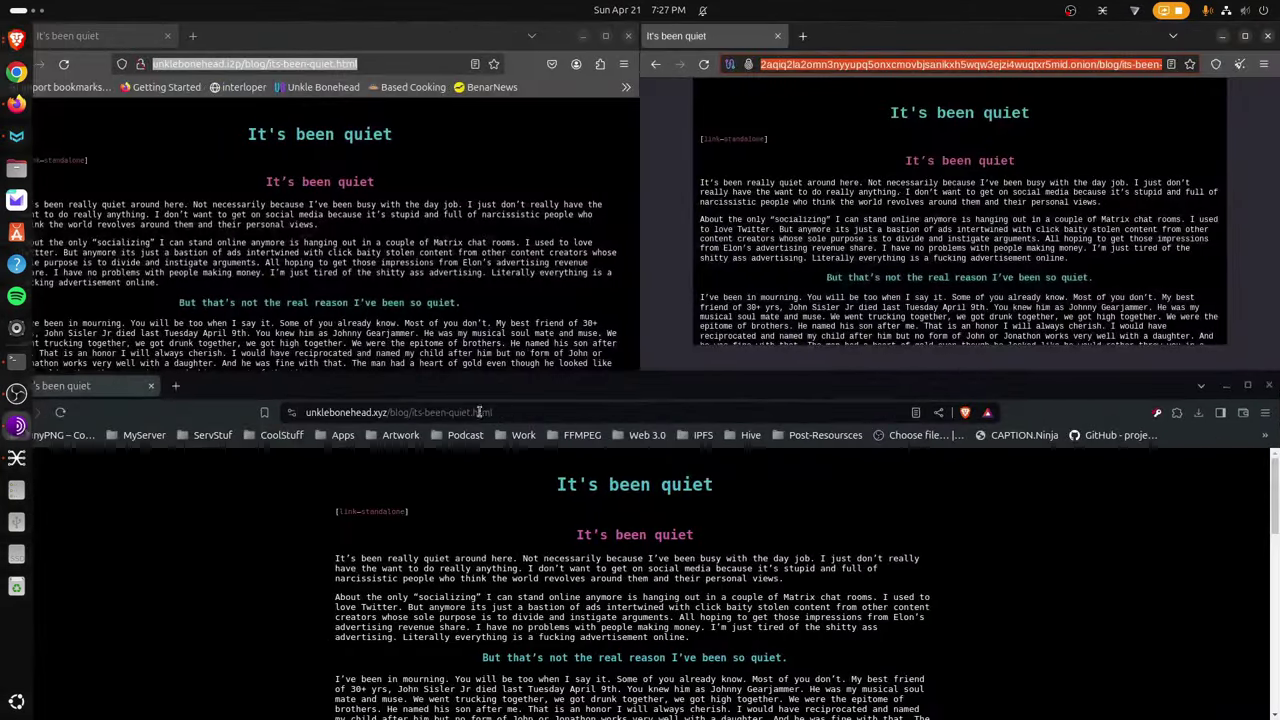
left_click(370, 38)
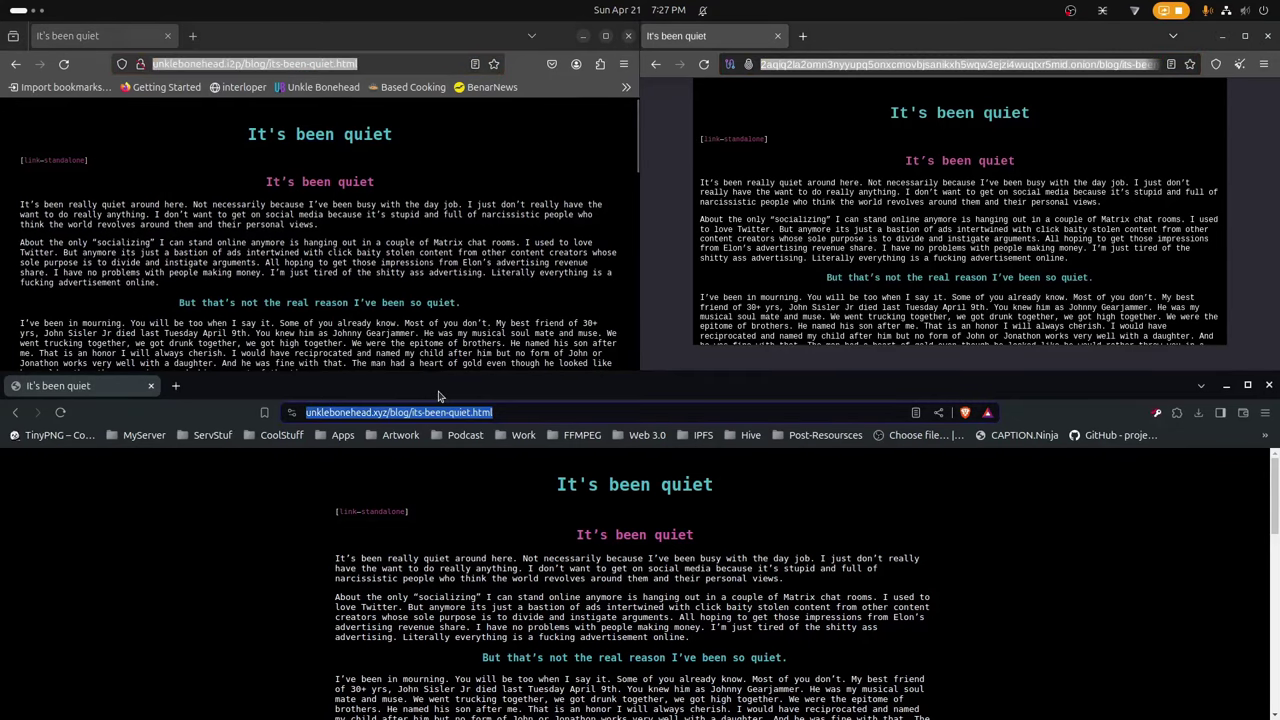
double_click(443, 394)
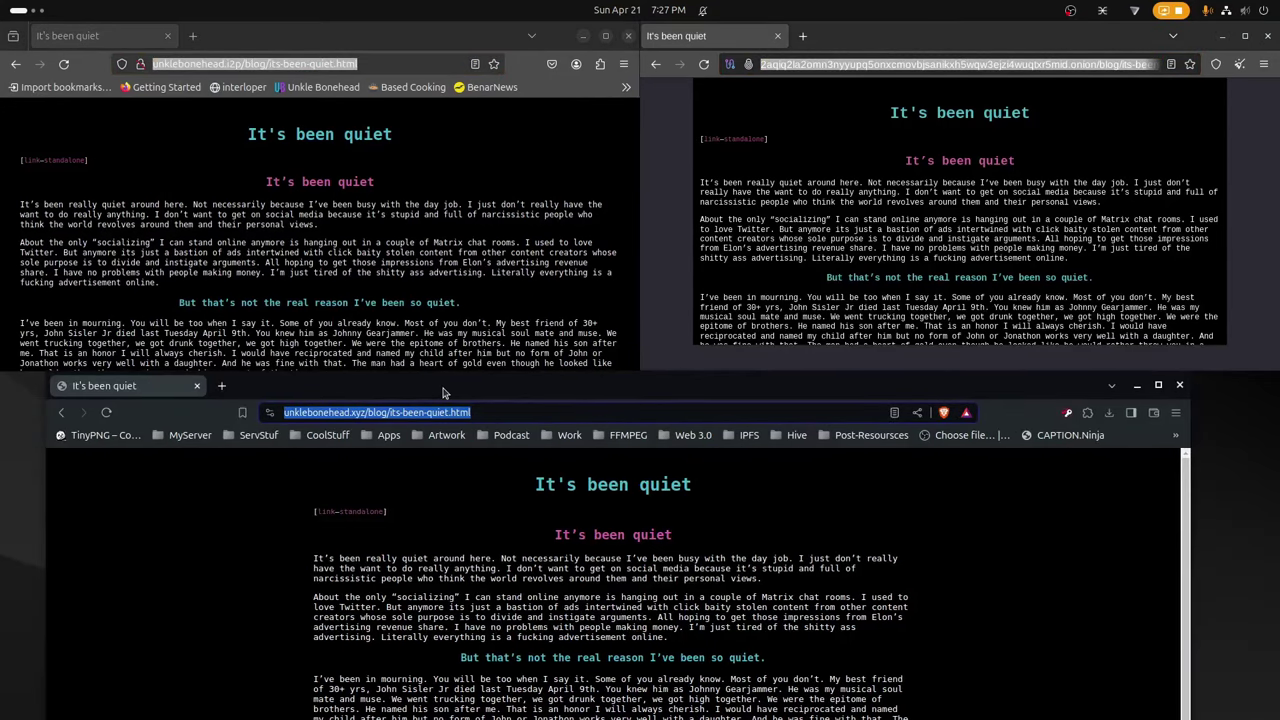
left_click_drag(443, 392, 384, 318)
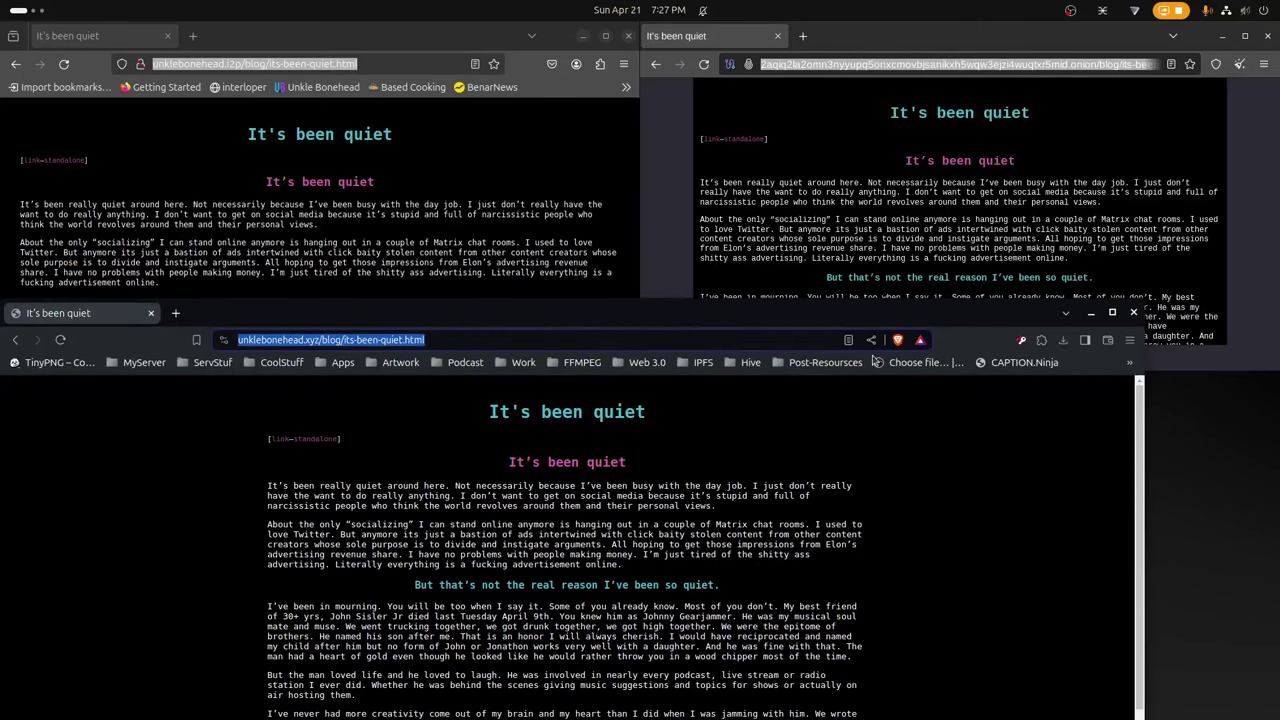
left_click(1134, 314)
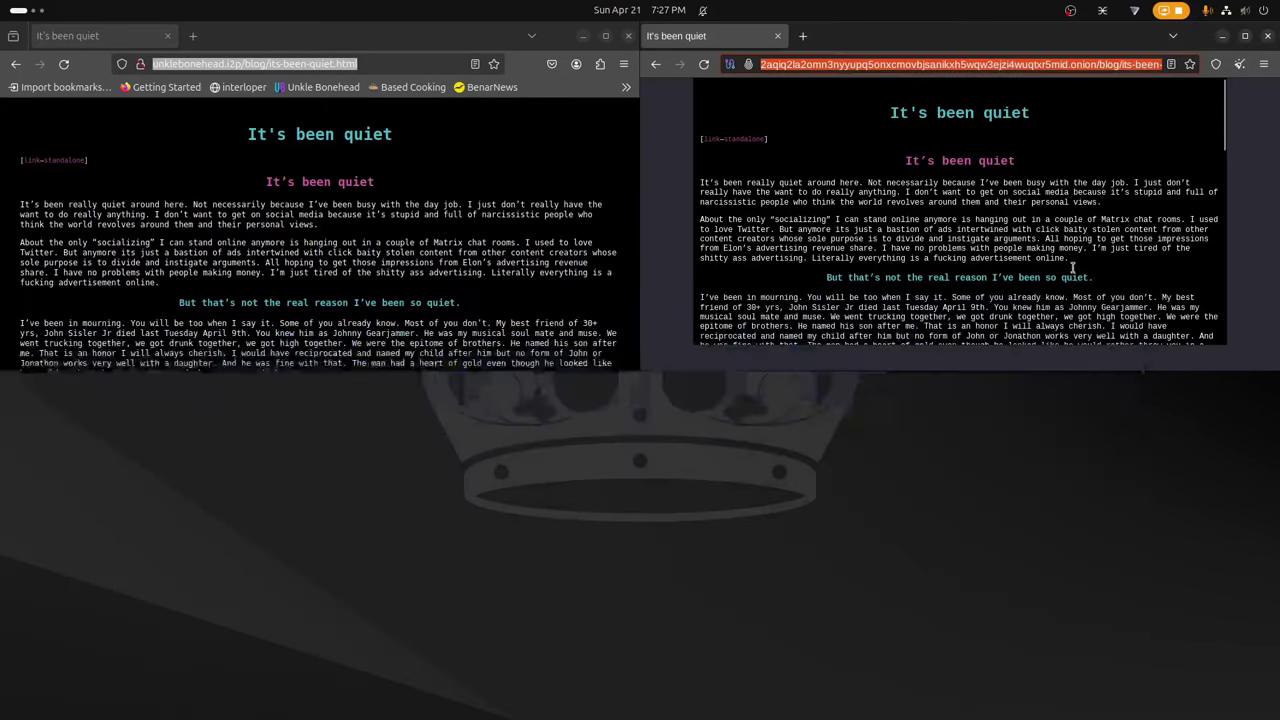
left_click(628, 35)
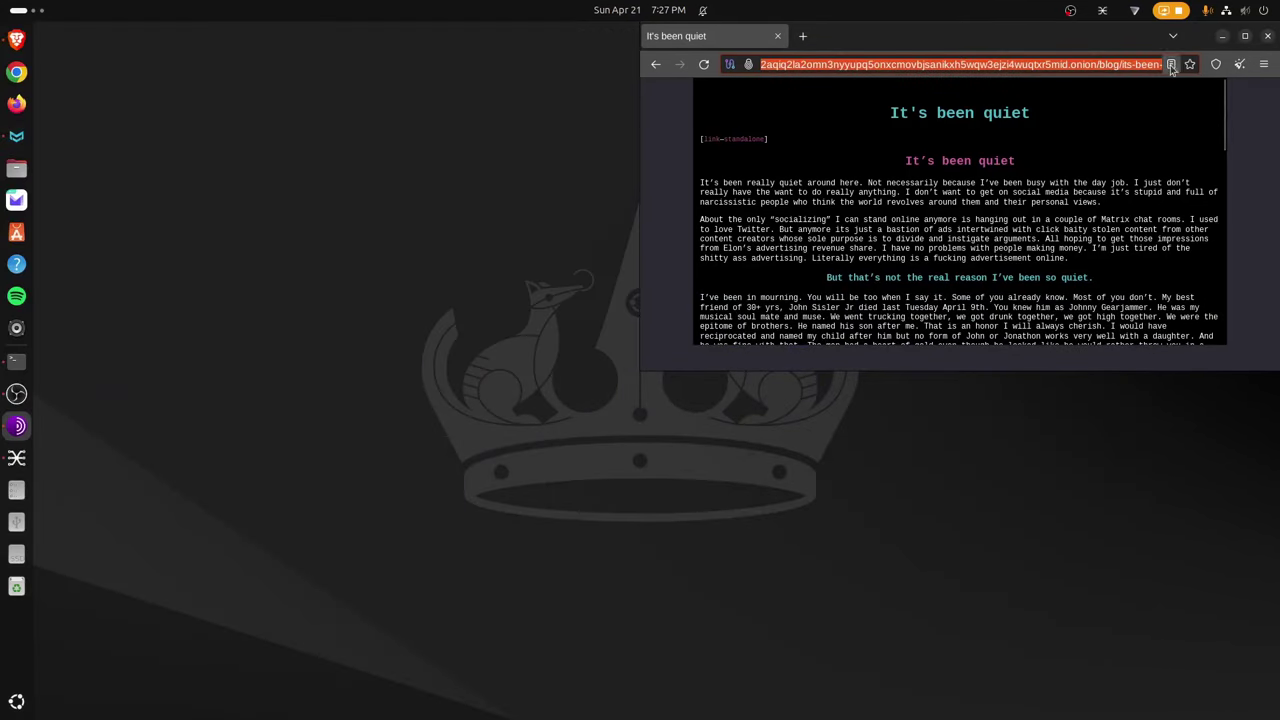
left_click(1268, 36)
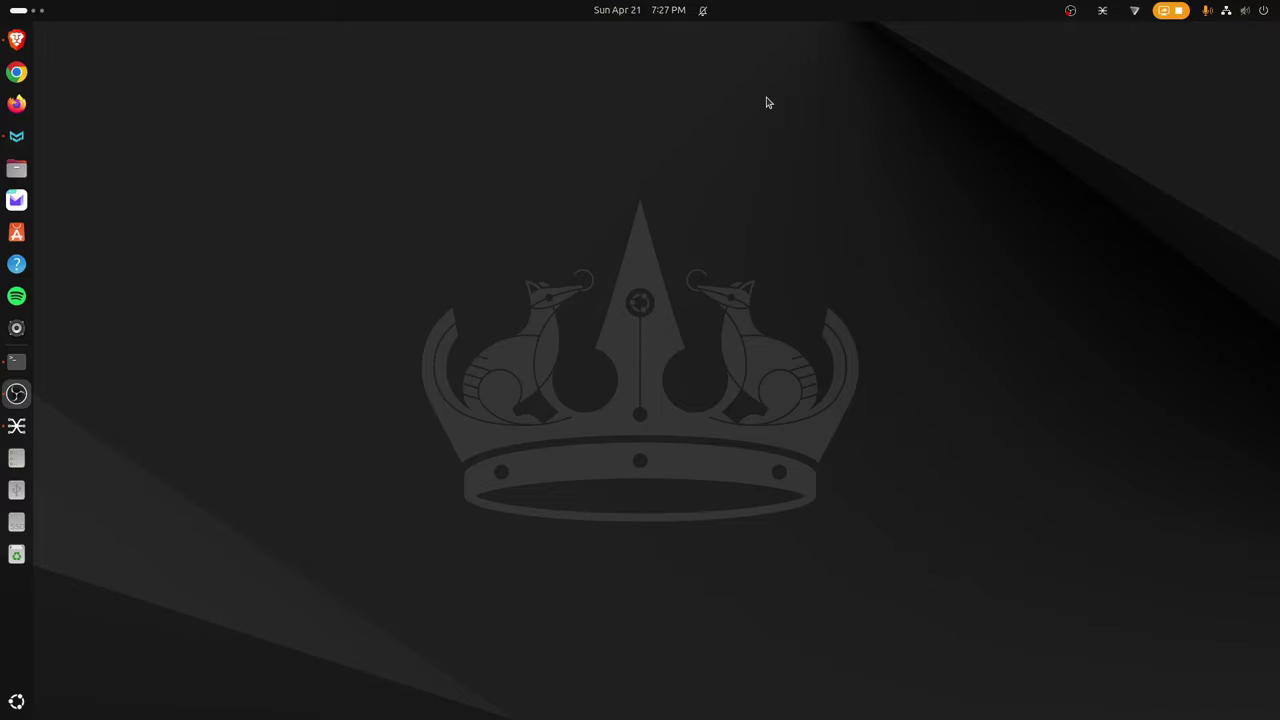
key("super+Page_Up")
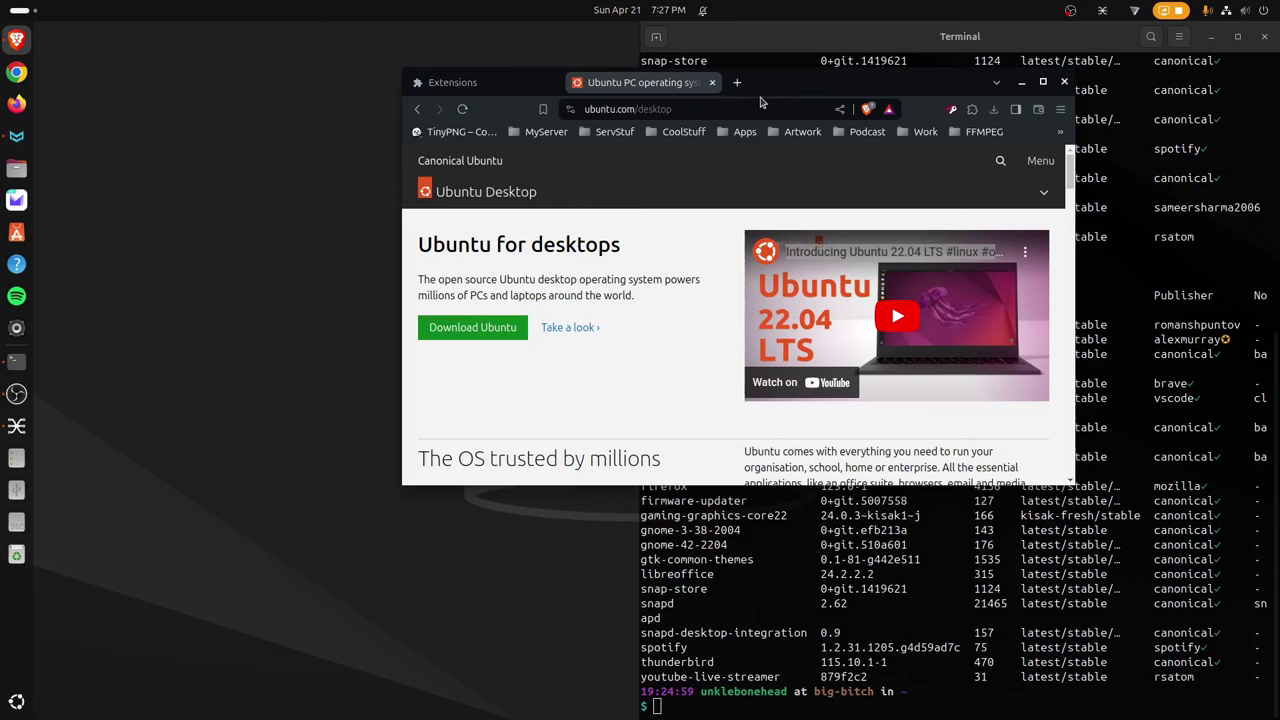
Shift the browser window aside, reopen App Center, search for "flatpak" and filter the results by Debian packages.
left_click_drag(848, 92, 772, 86)
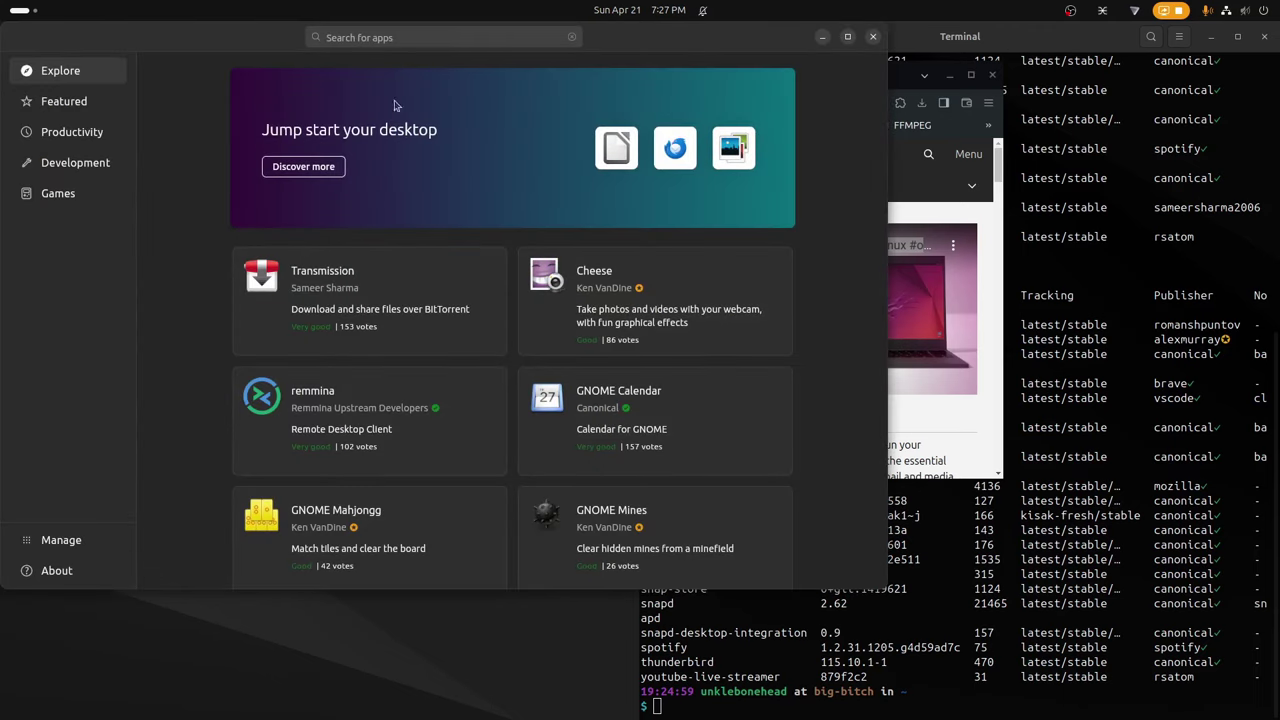
left_click(387, 36)
type("f")
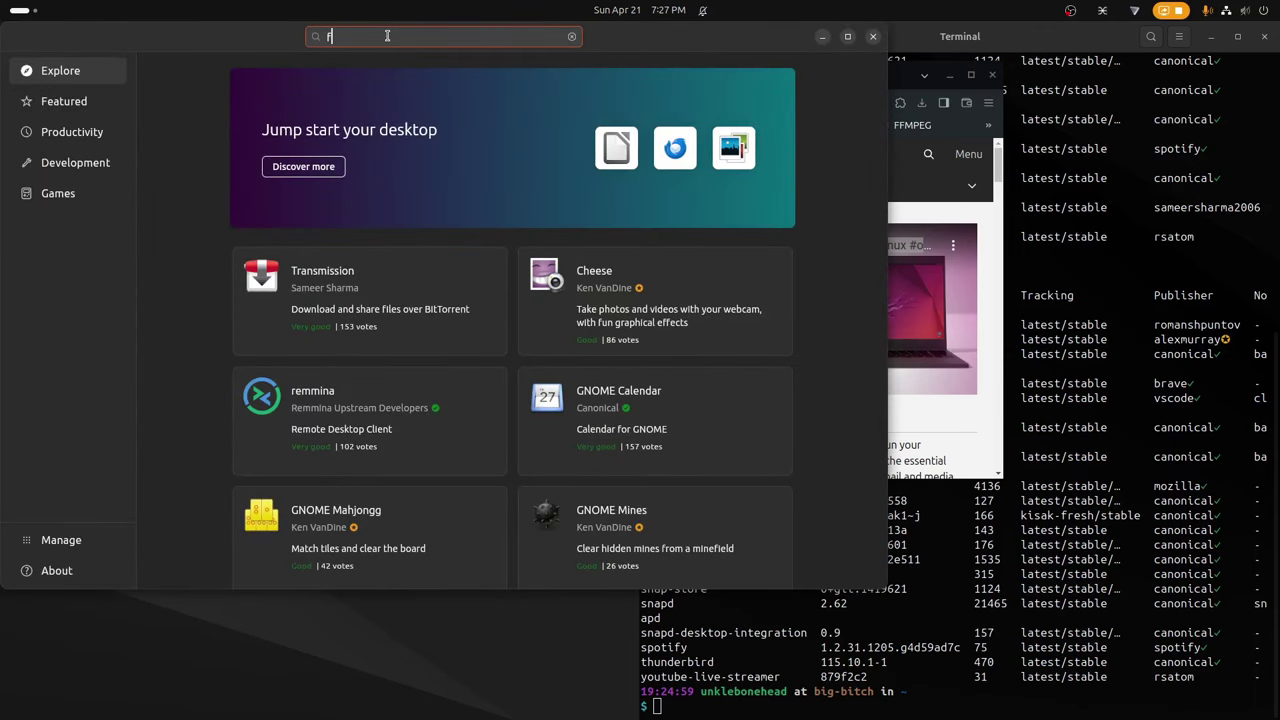
type("latpak")
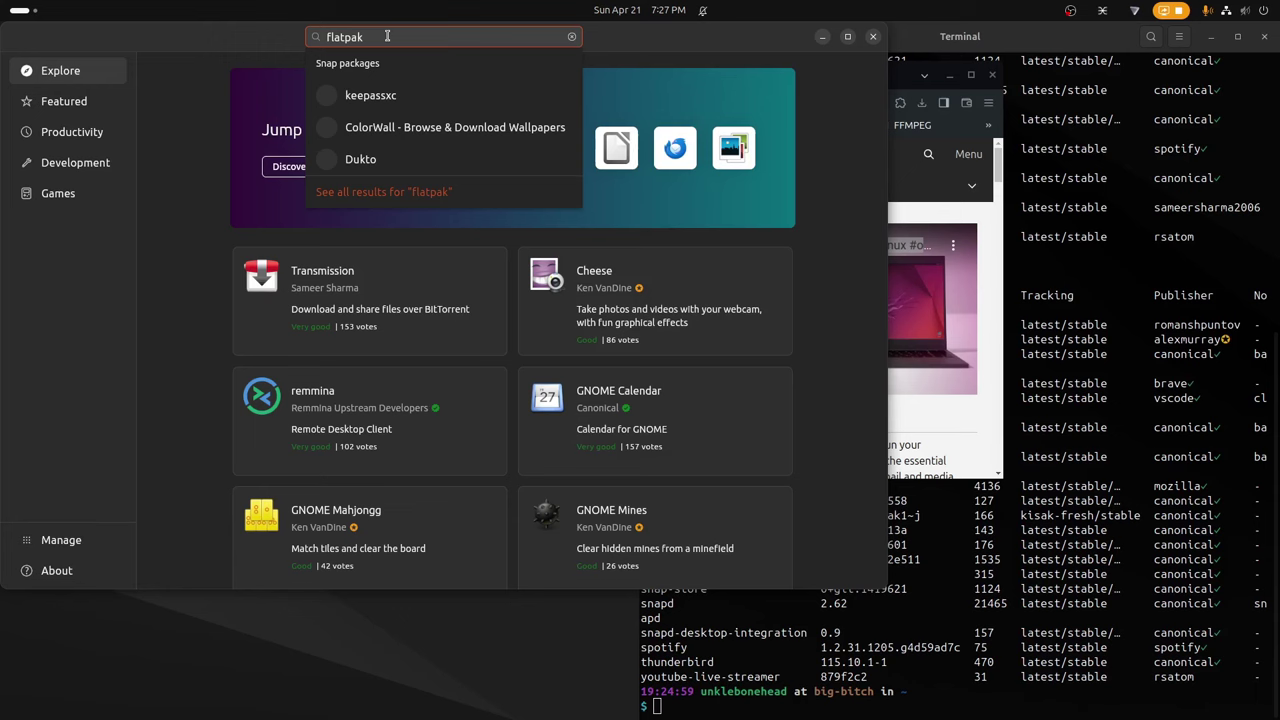
key("Return")
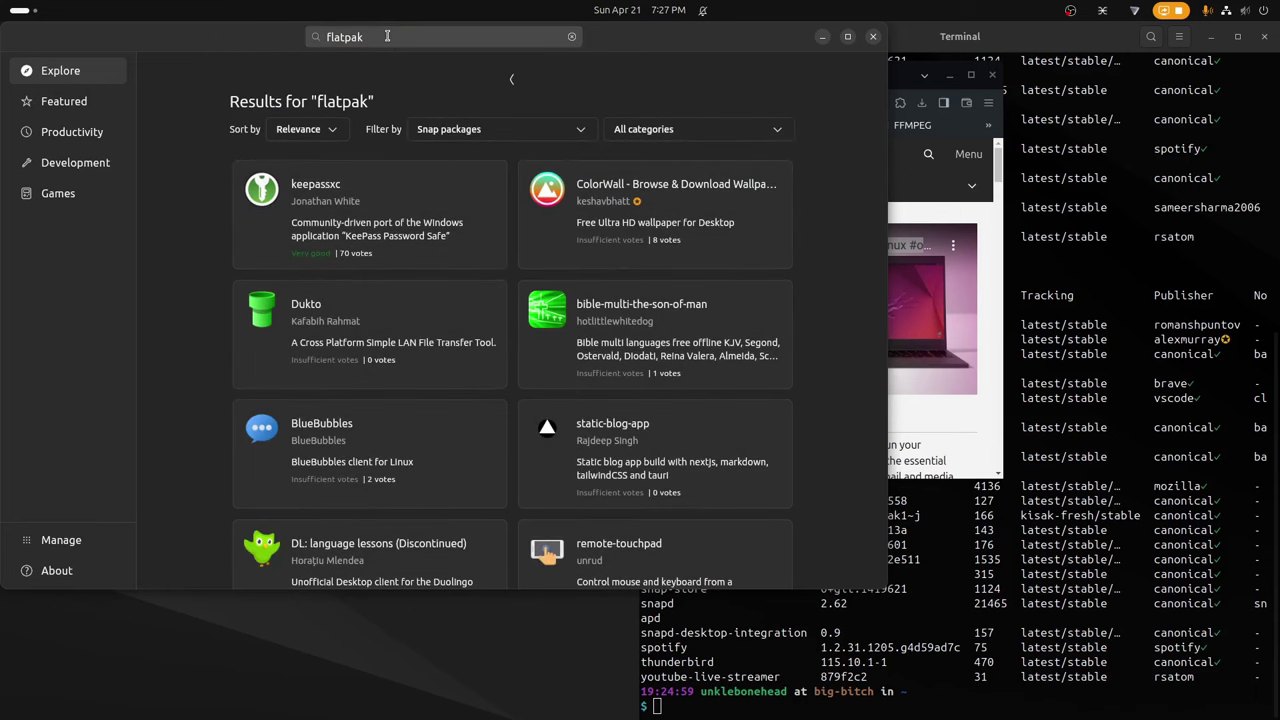
left_click(500, 133)
left_click(496, 158)
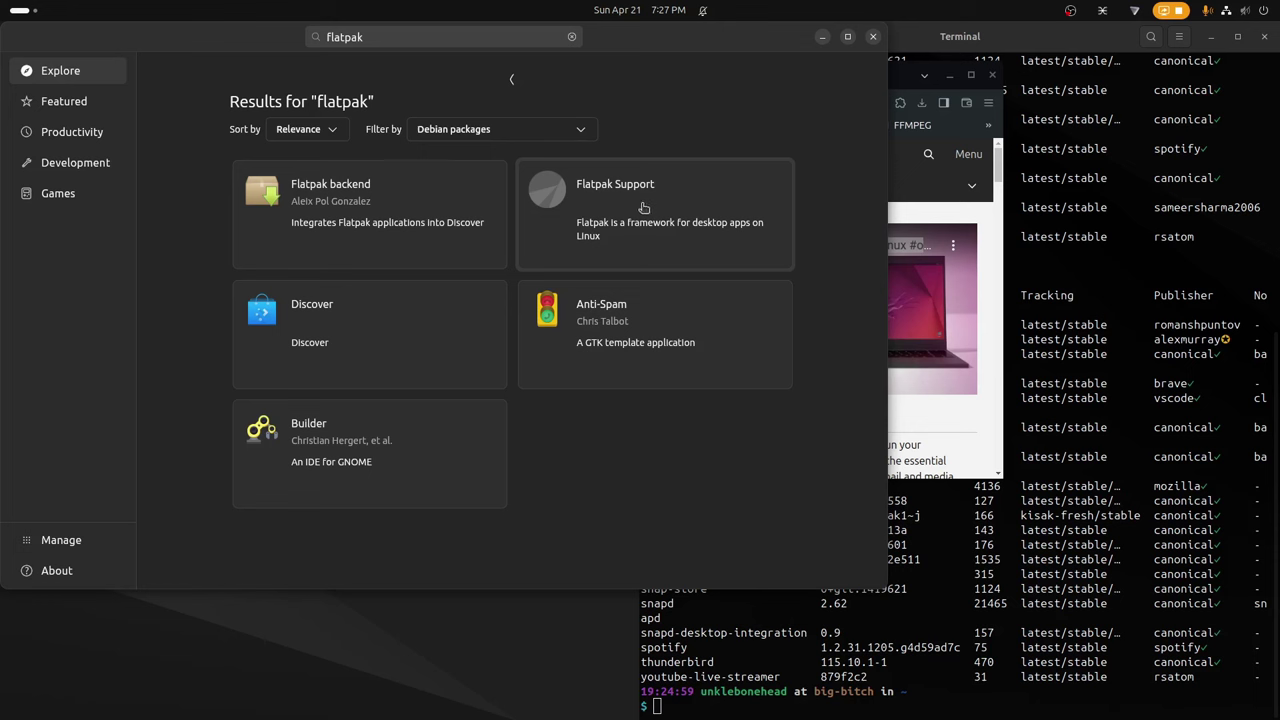
Replace the App Center search term with "gnome software", keeping the Debian packages filter.
left_click(364, 37)
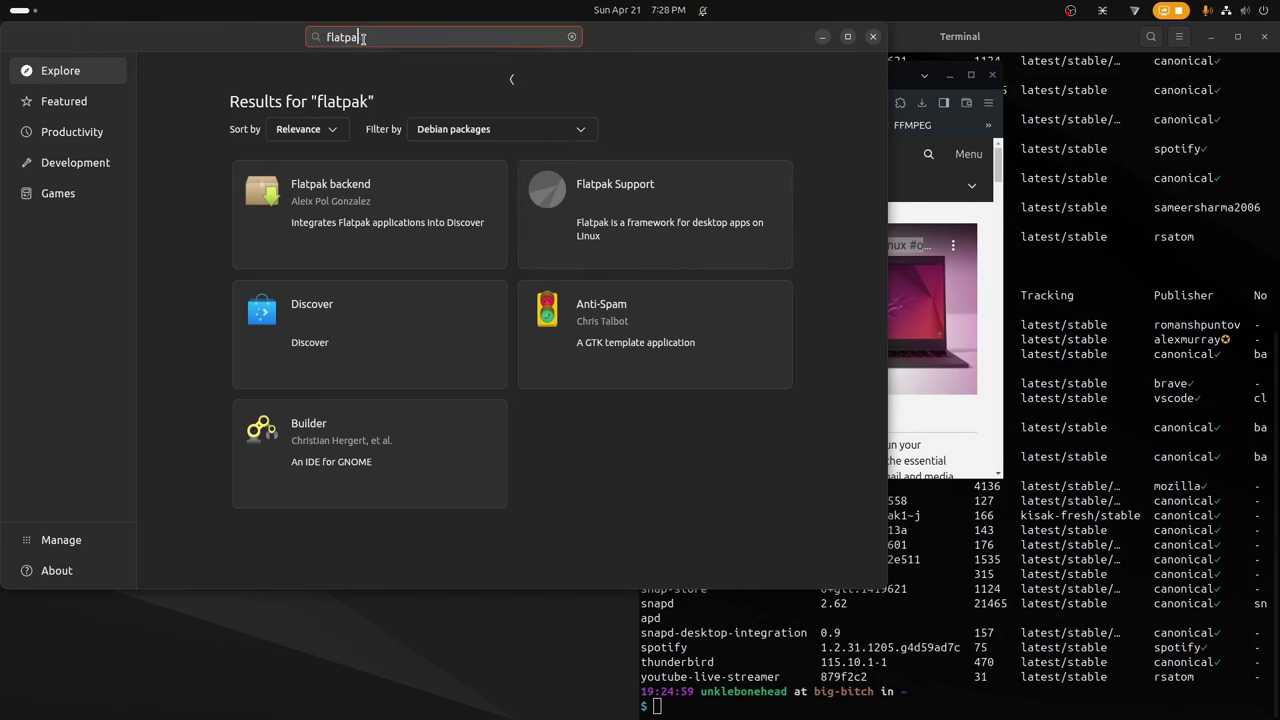
key("BackSpace")
key("BackSpace")
key("BackSpace")
key("BackSpace")
key("BackSpace")
key("BackSpace")
key("BackSpace")
type("gnome software")
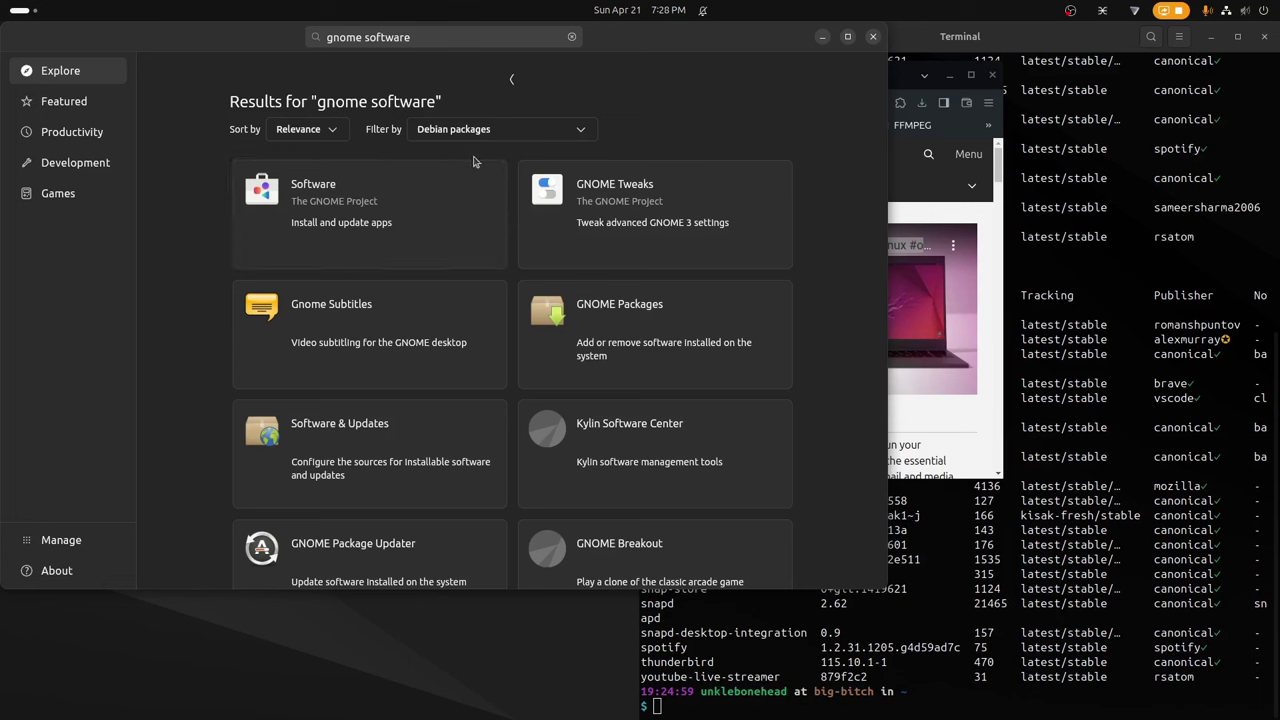
Look through the Debian package results for "gnome software" and come back towards the first entries.
scroll(487, 255, "down", 1)
scroll(450, 380, "down", 1)
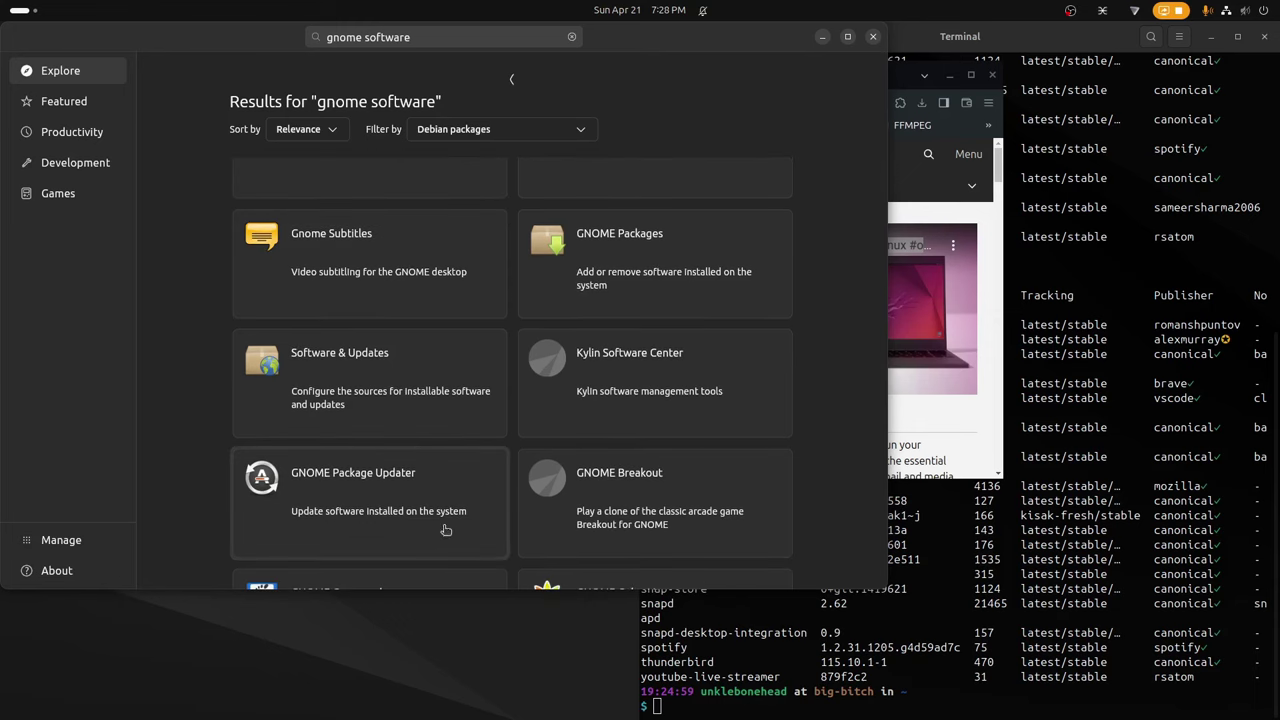
scroll(445, 526, "down", 3)
scroll(465, 442, "down", 3)
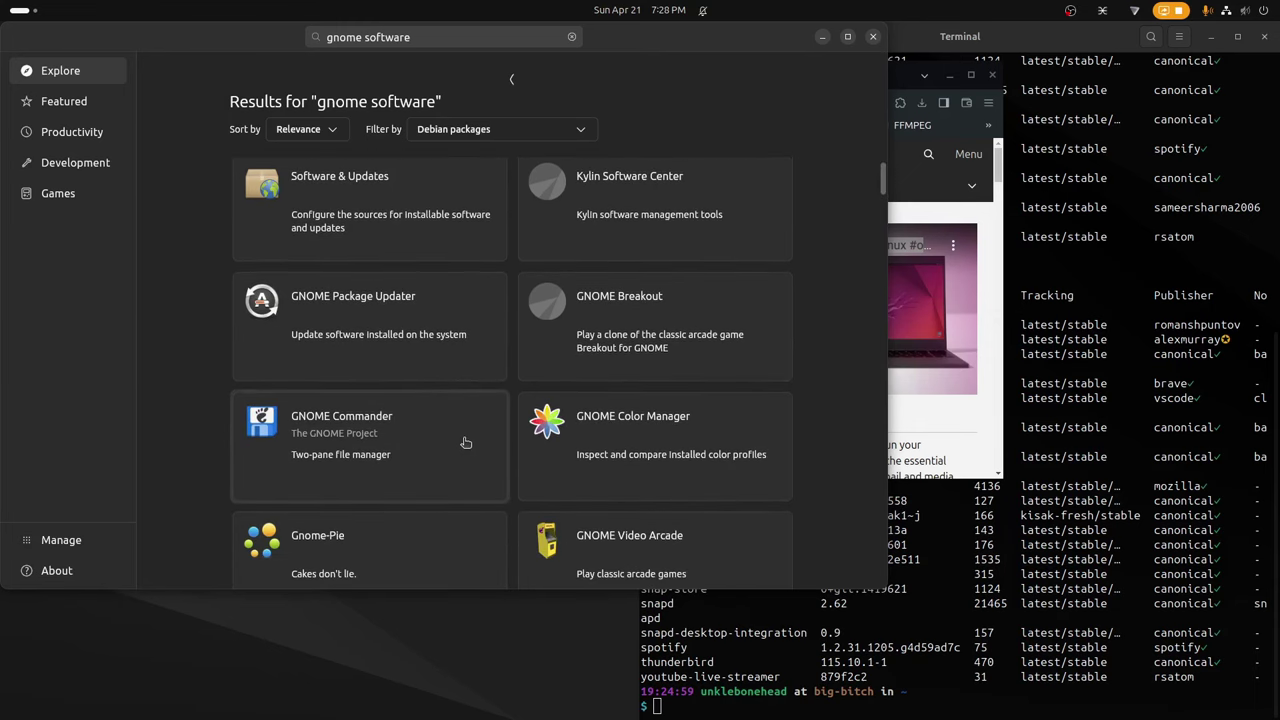
scroll(465, 442, "down", 6)
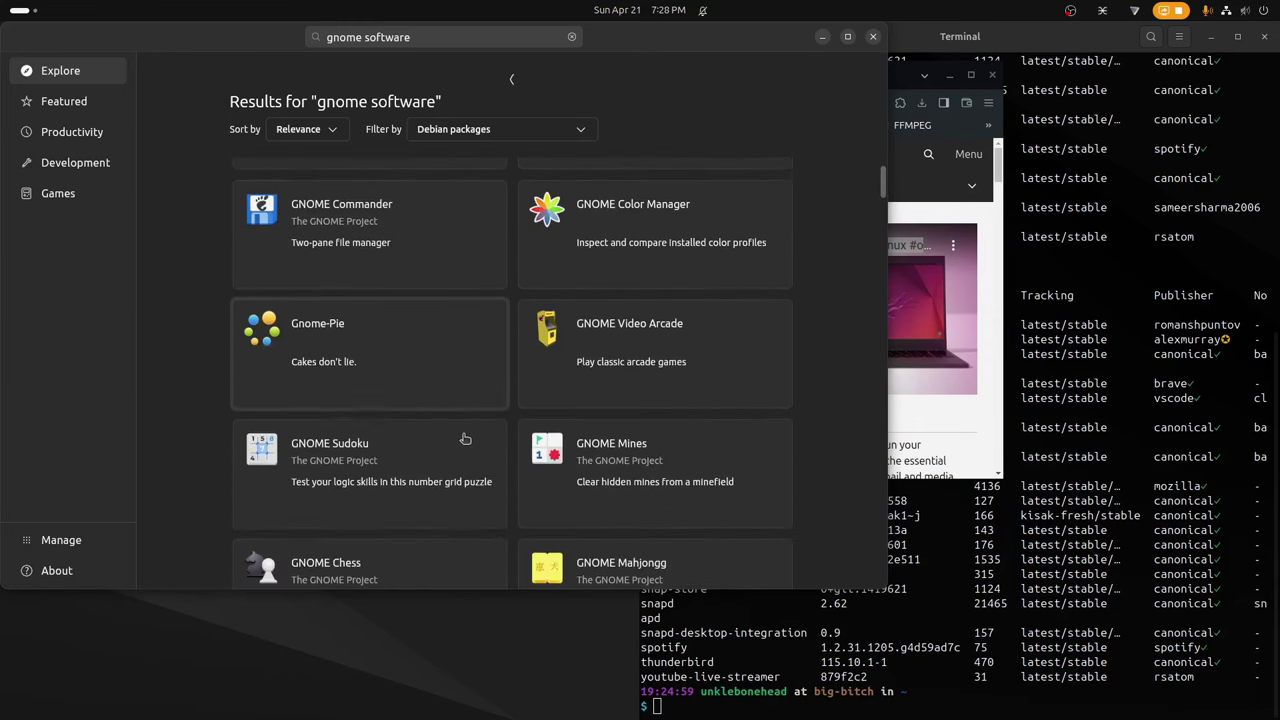
scroll(455, 410, "up", 8)
scroll(450, 380, "up", 5)
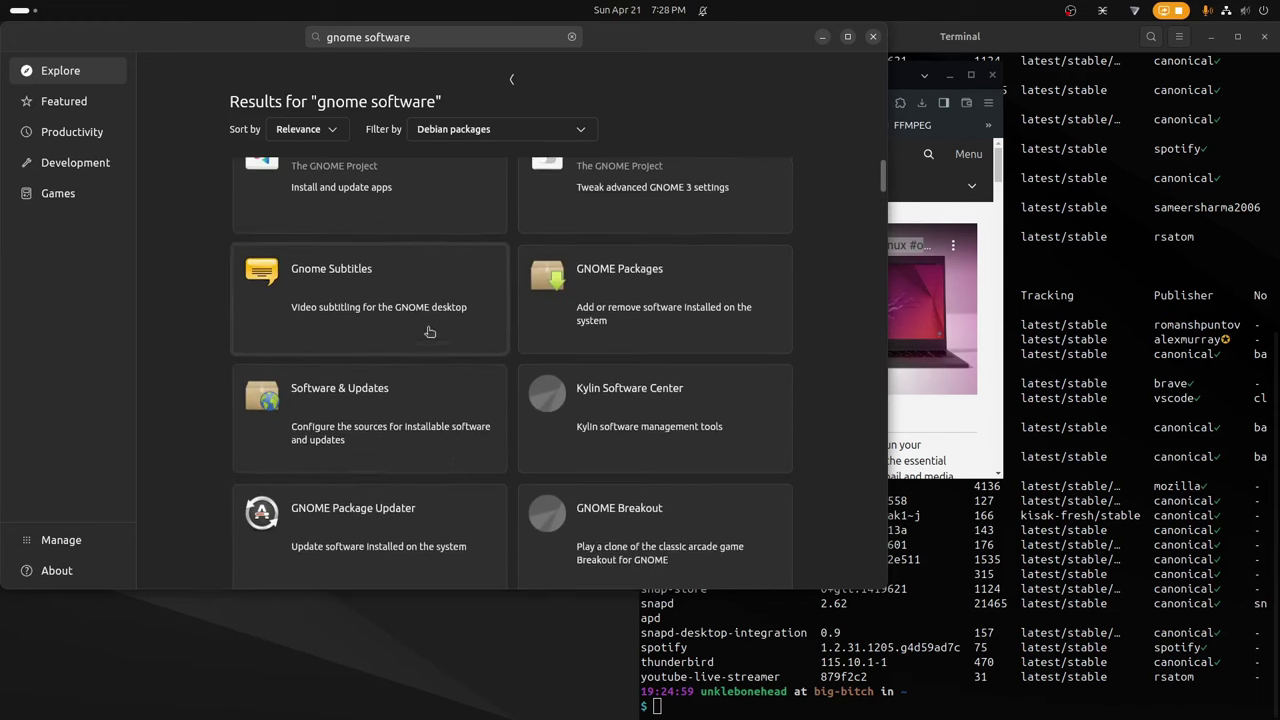
Search the desktop for "so" and launch the GNOME Software application.
key("super")
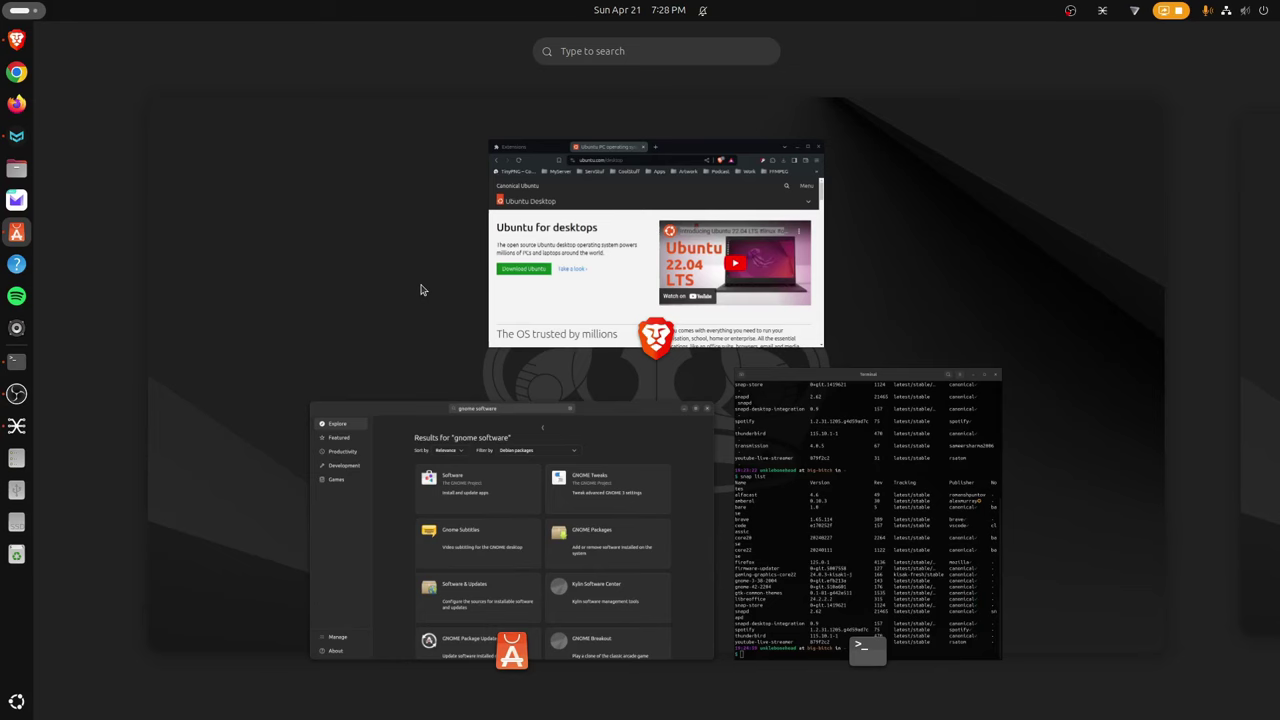
type("so")
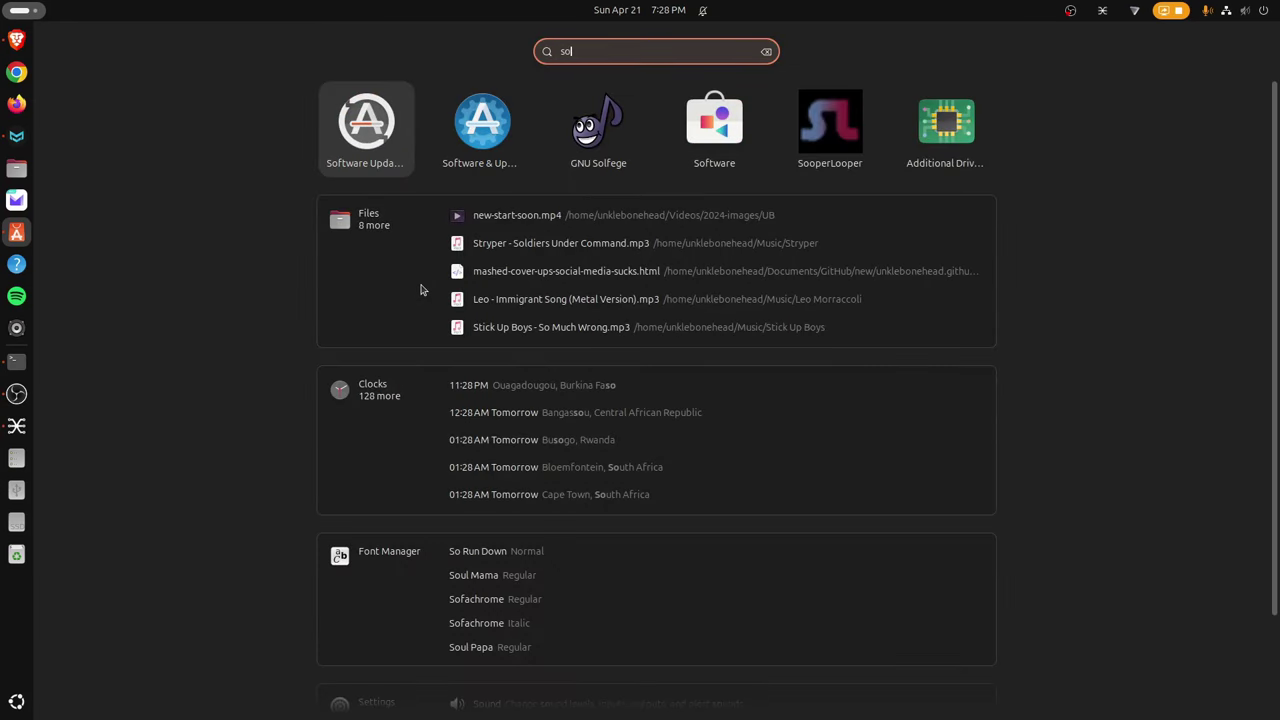
key("Right")
key("Right")
key("Right")
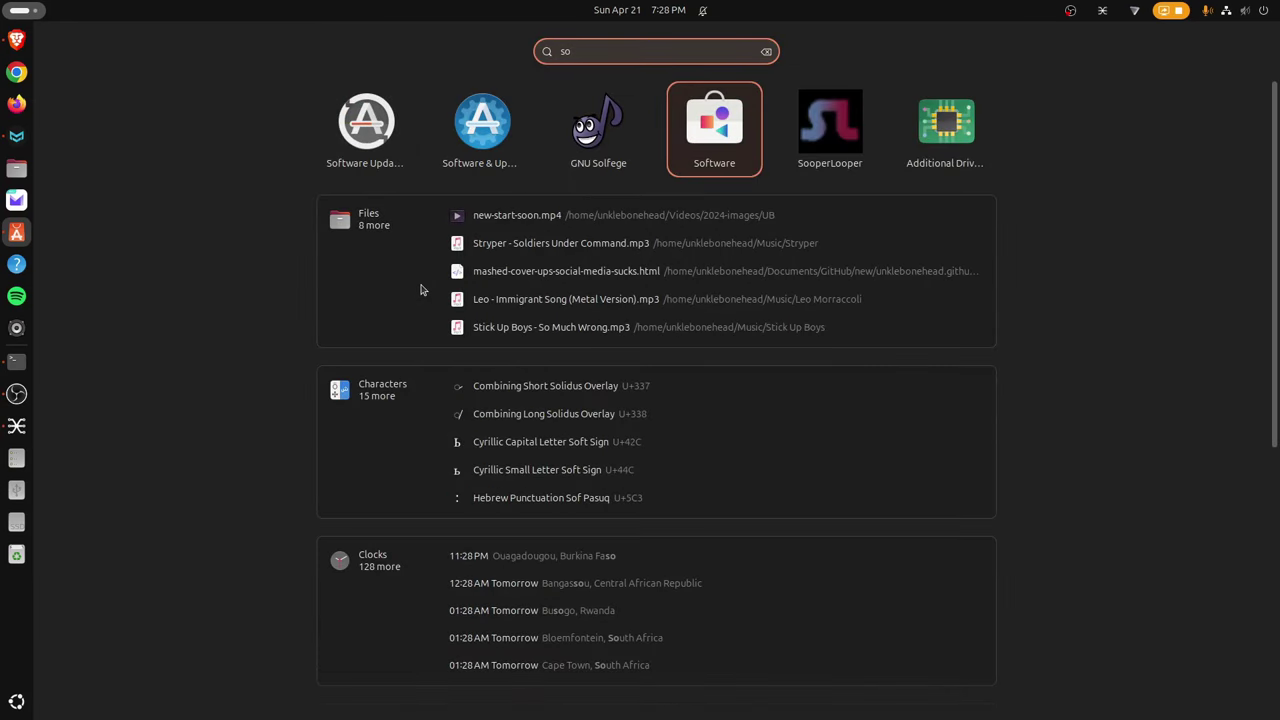
key("Return")
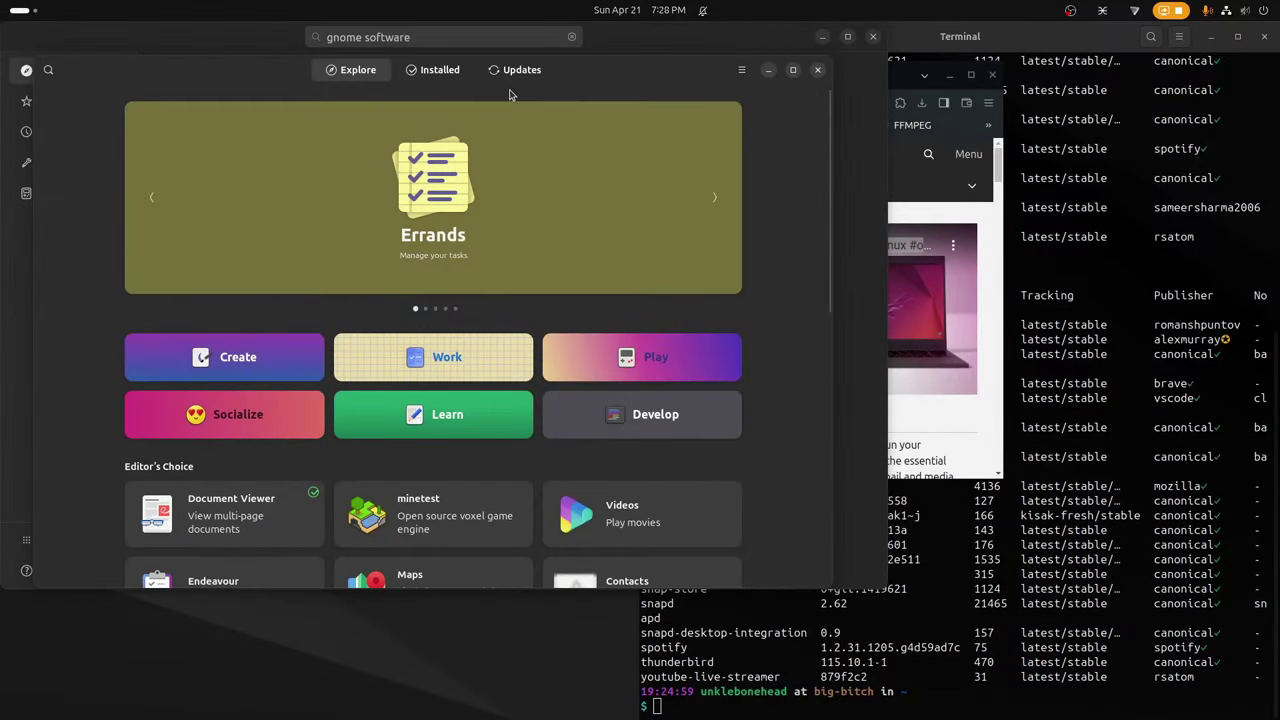
Show the installed apps in Software, view Amberol's details page and return to the list.
left_click(442, 70)
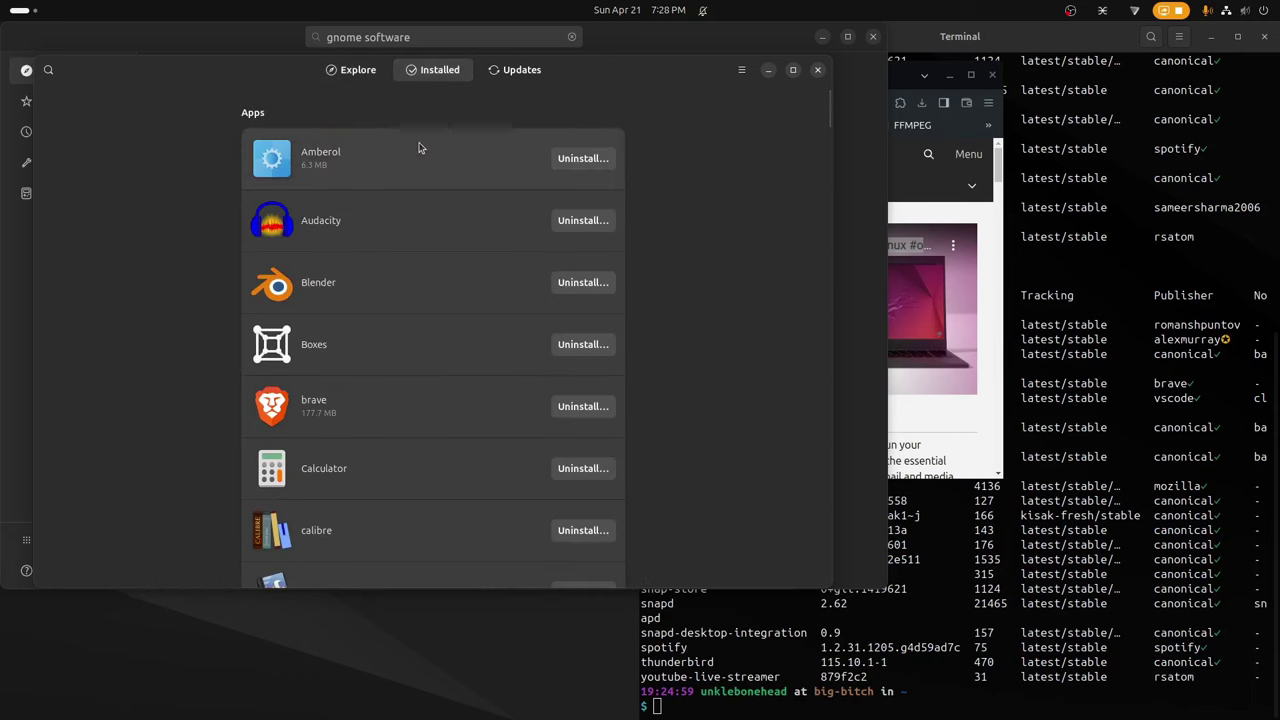
left_click(372, 166)
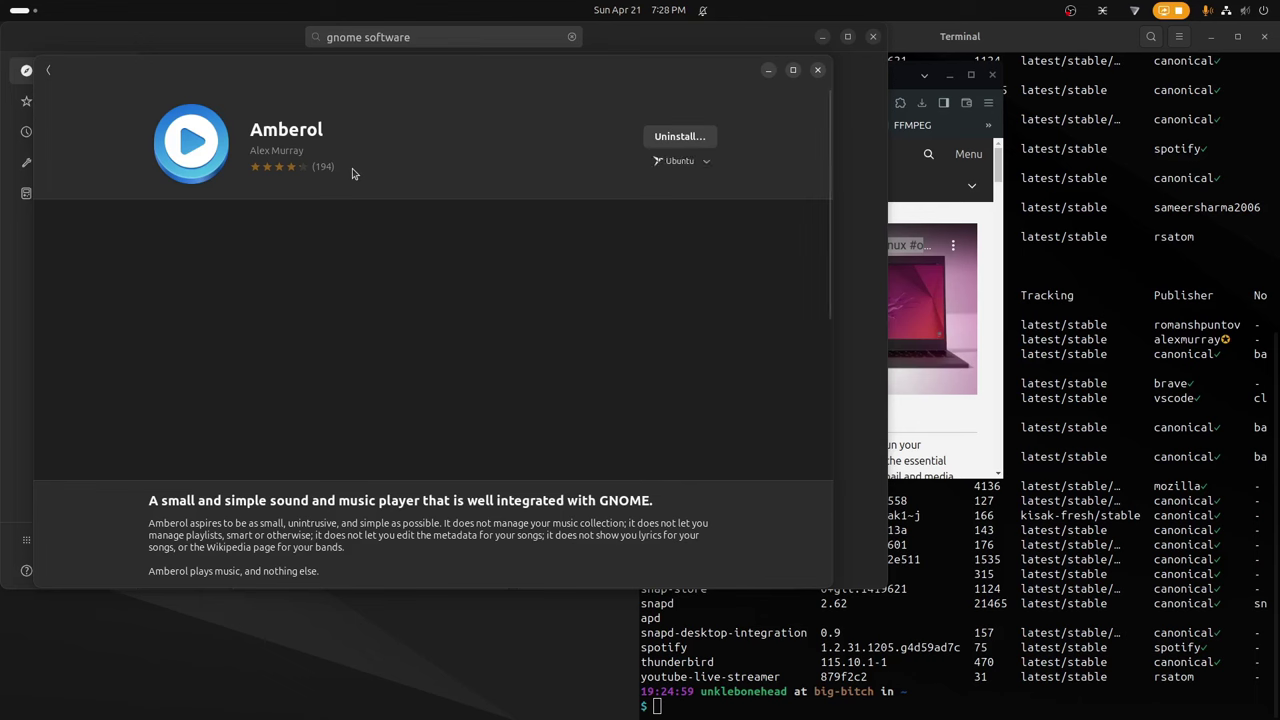
left_click(44, 72)
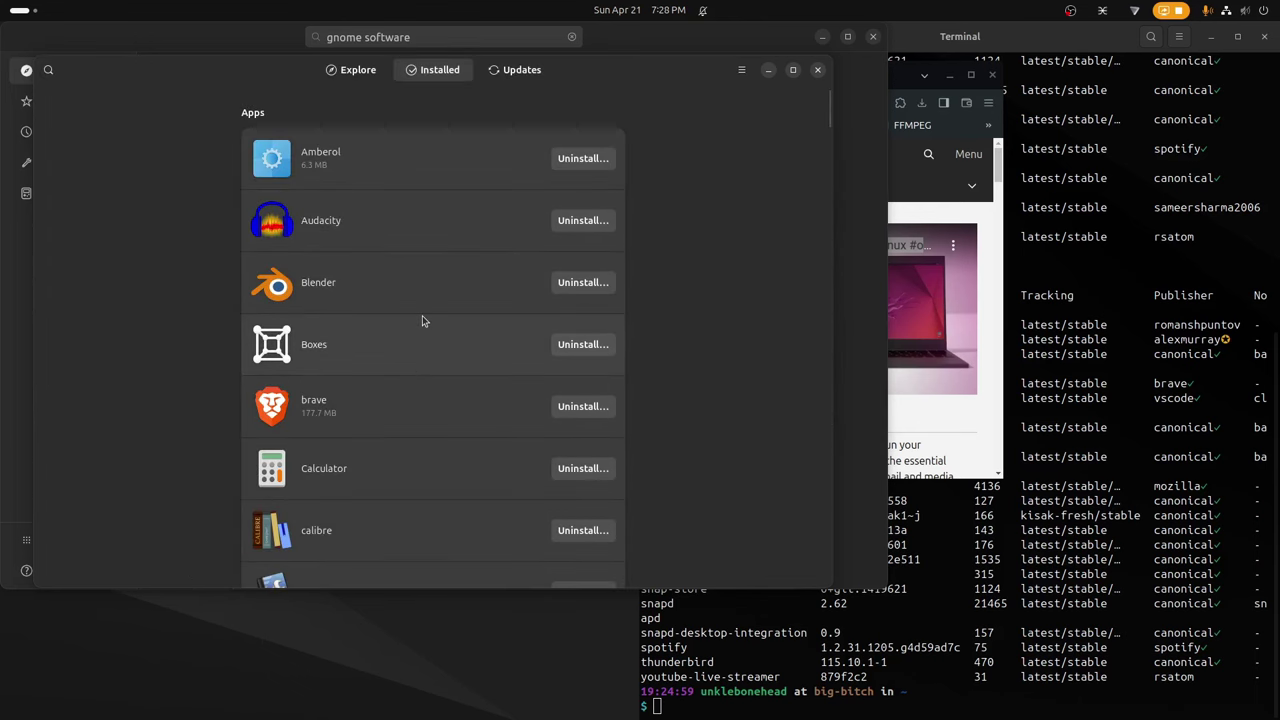
Examine the list of installed apps in Software for the different package types, down to the entries starting with K.
scroll(422, 318, "down", 4)
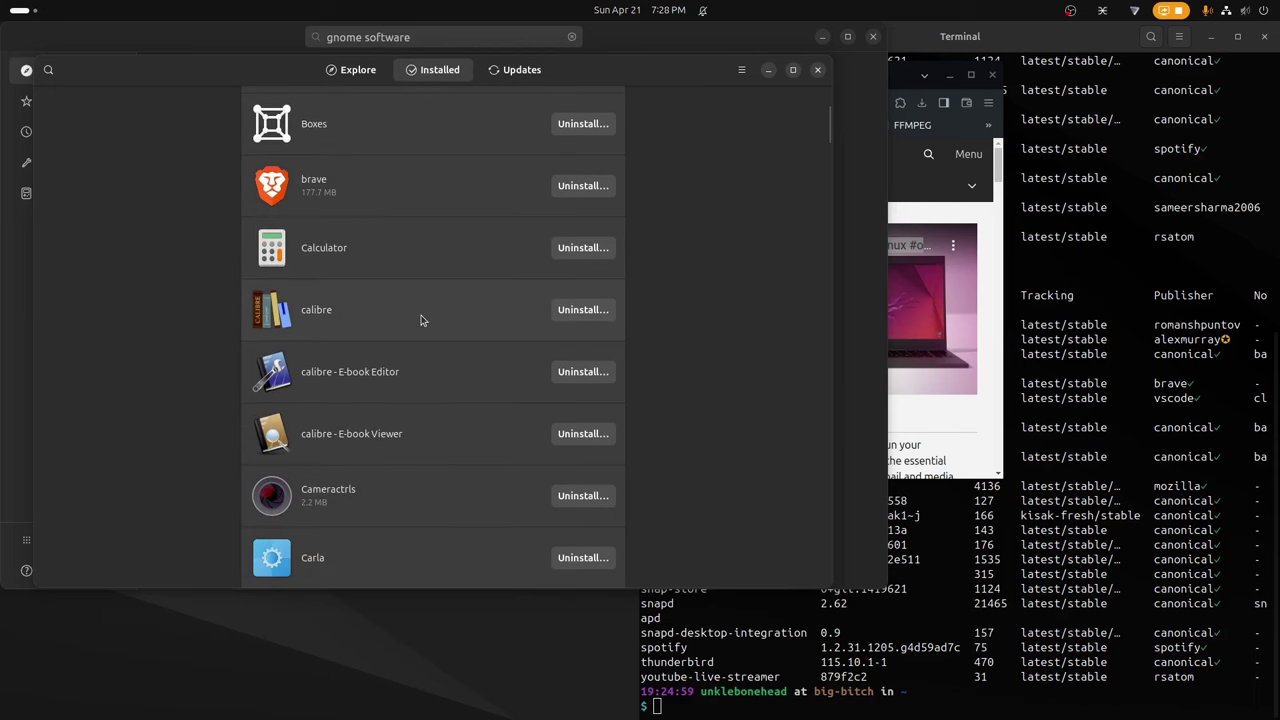
scroll(421, 320, "down", 5)
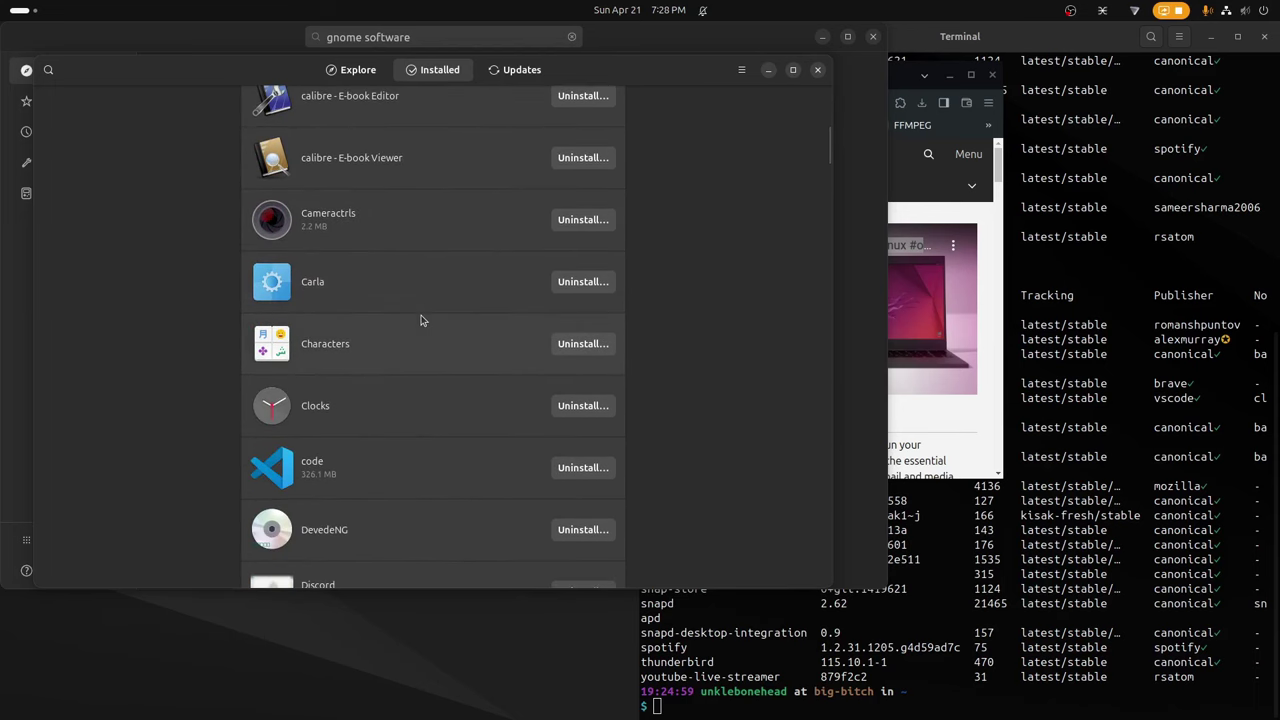
scroll(421, 320, "down", 4)
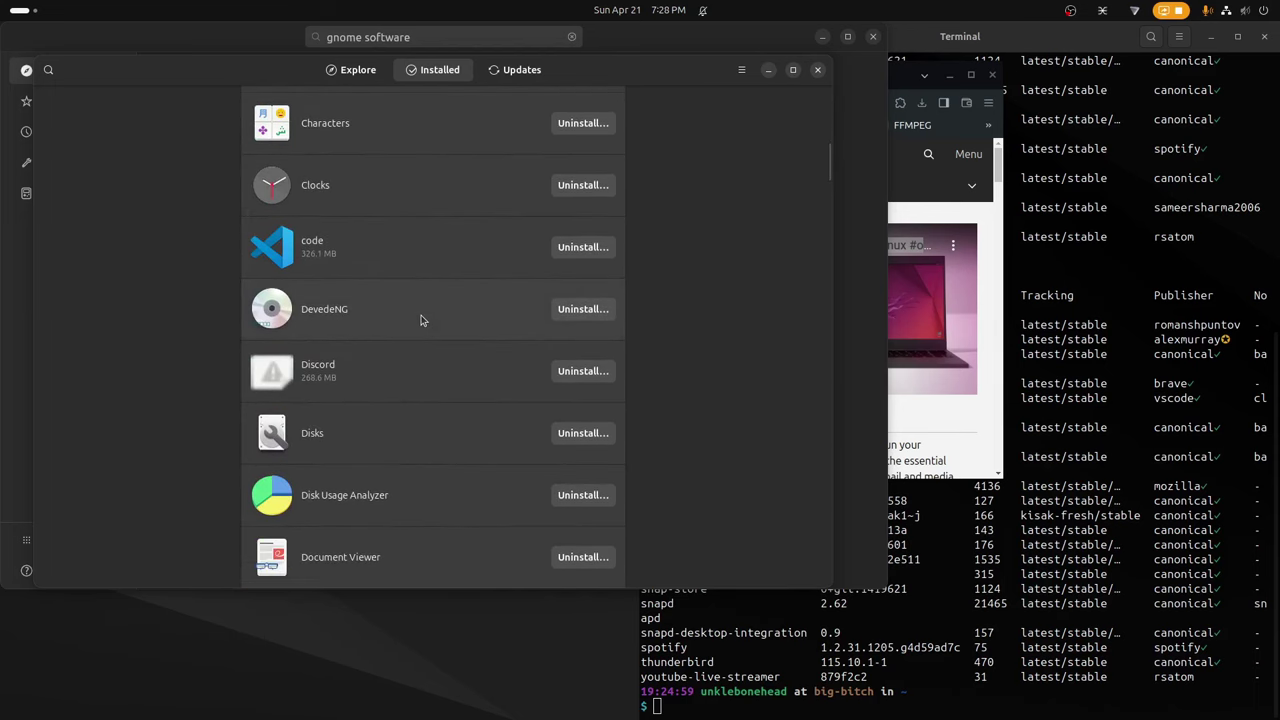
scroll(421, 320, "down", 5)
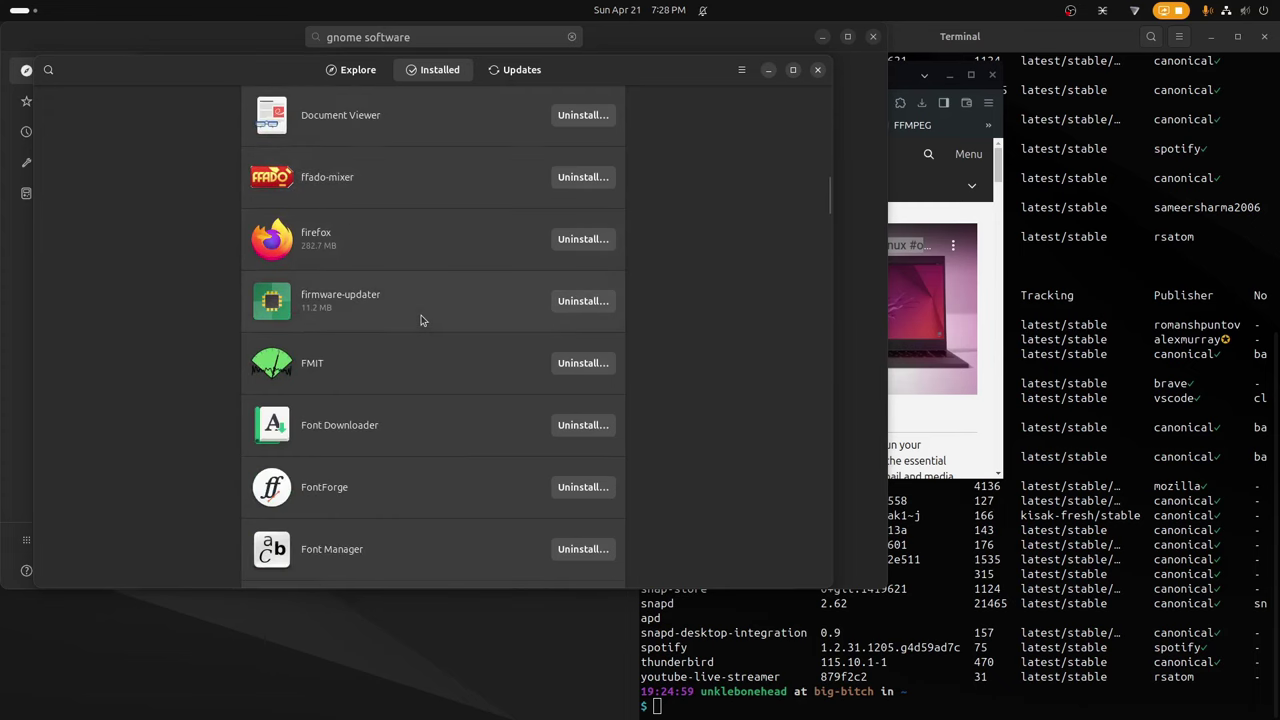
scroll(421, 320, "down", 5)
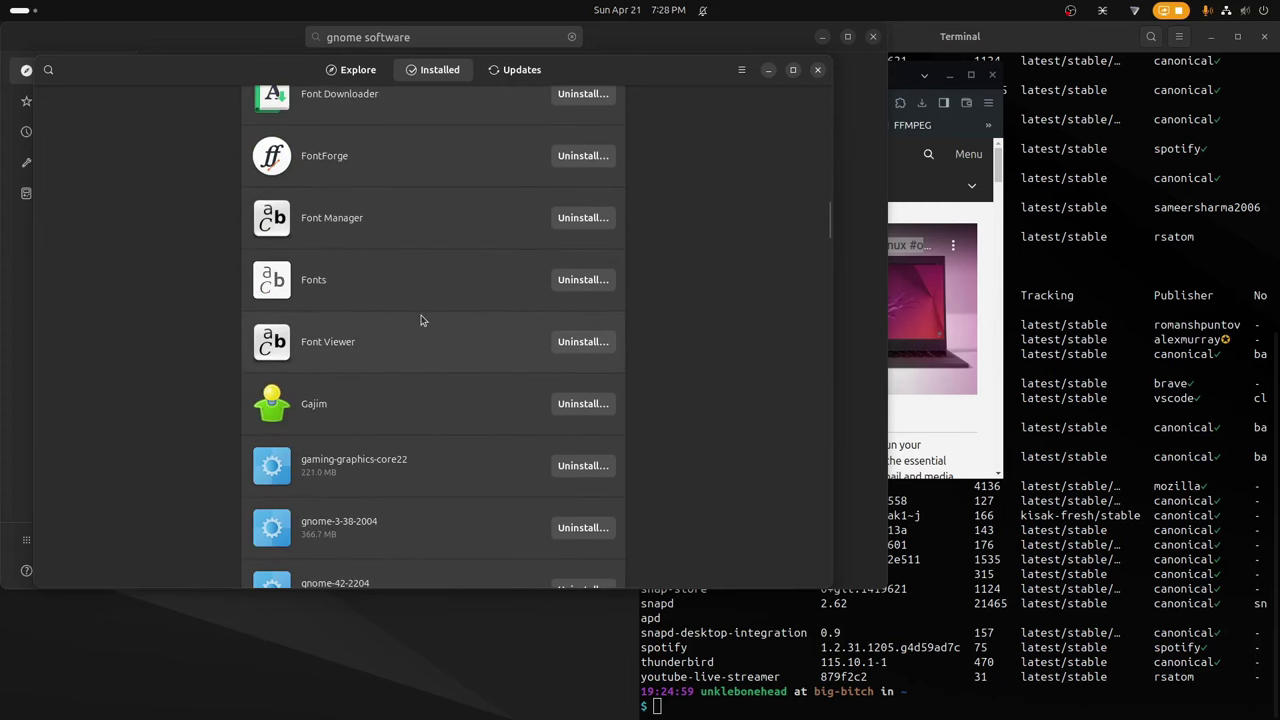
scroll(421, 320, "down", 3)
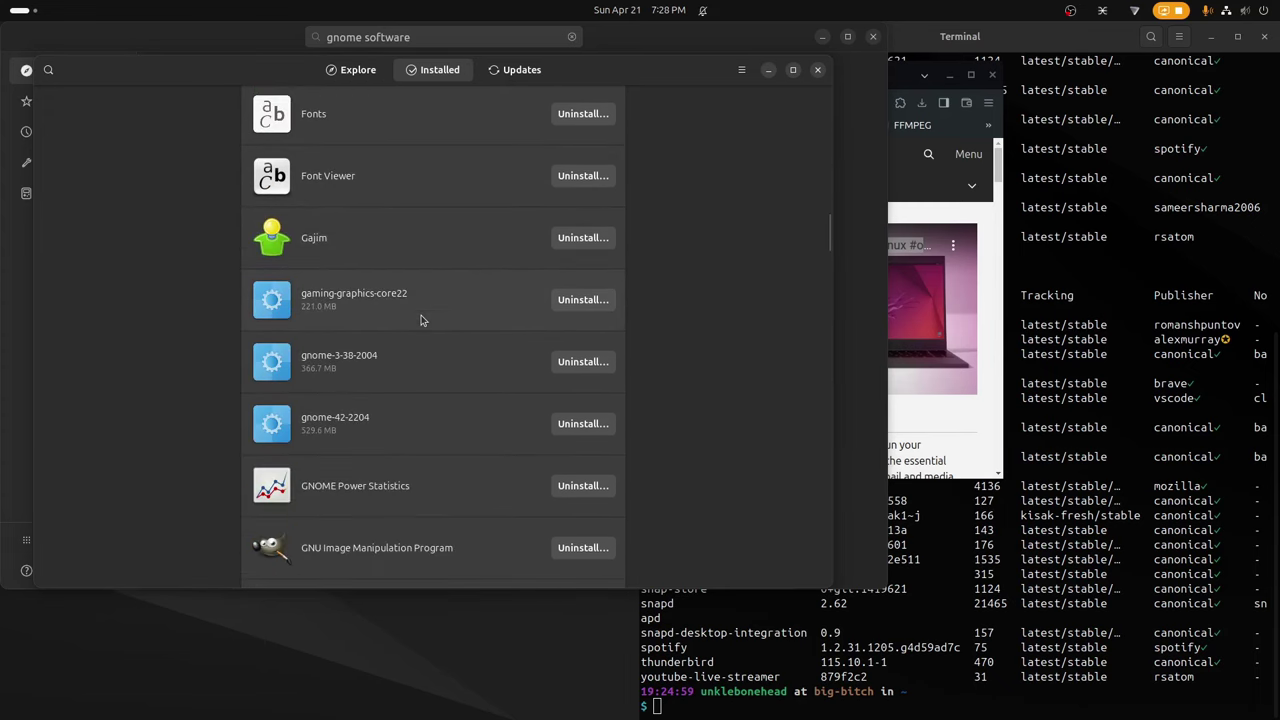
scroll(421, 320, "down", 1)
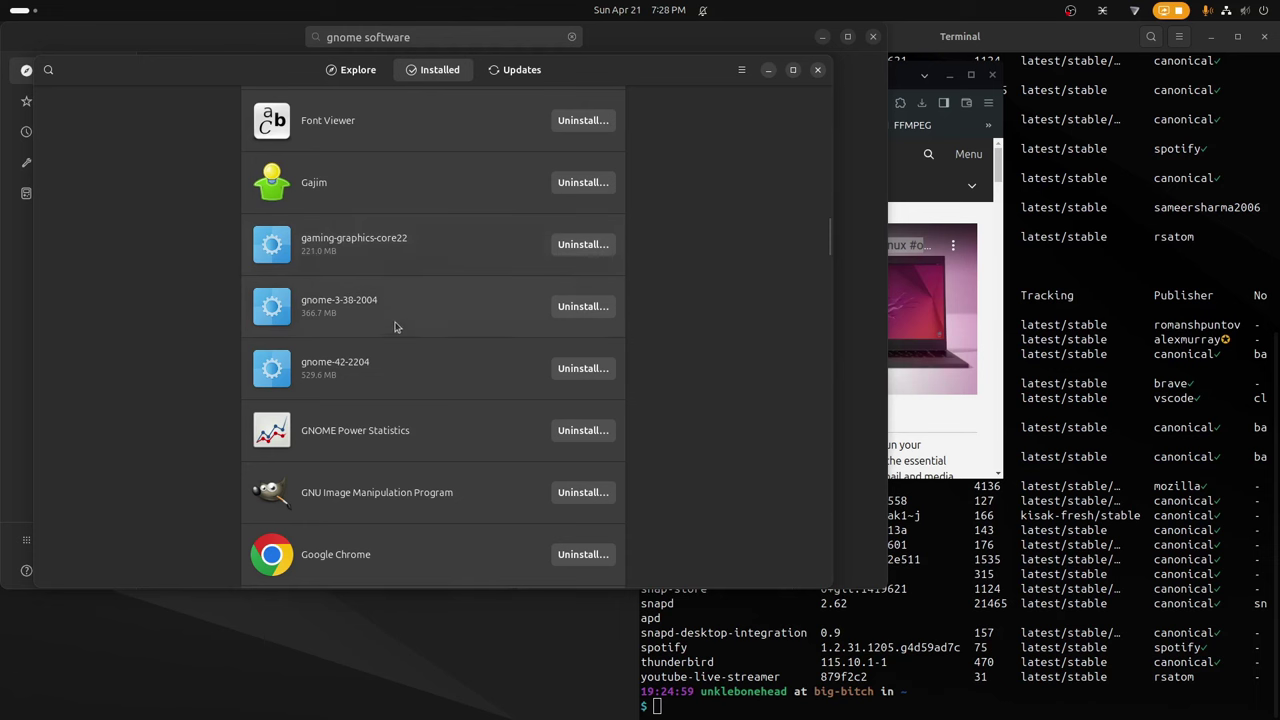
scroll(390, 370, "down", 4)
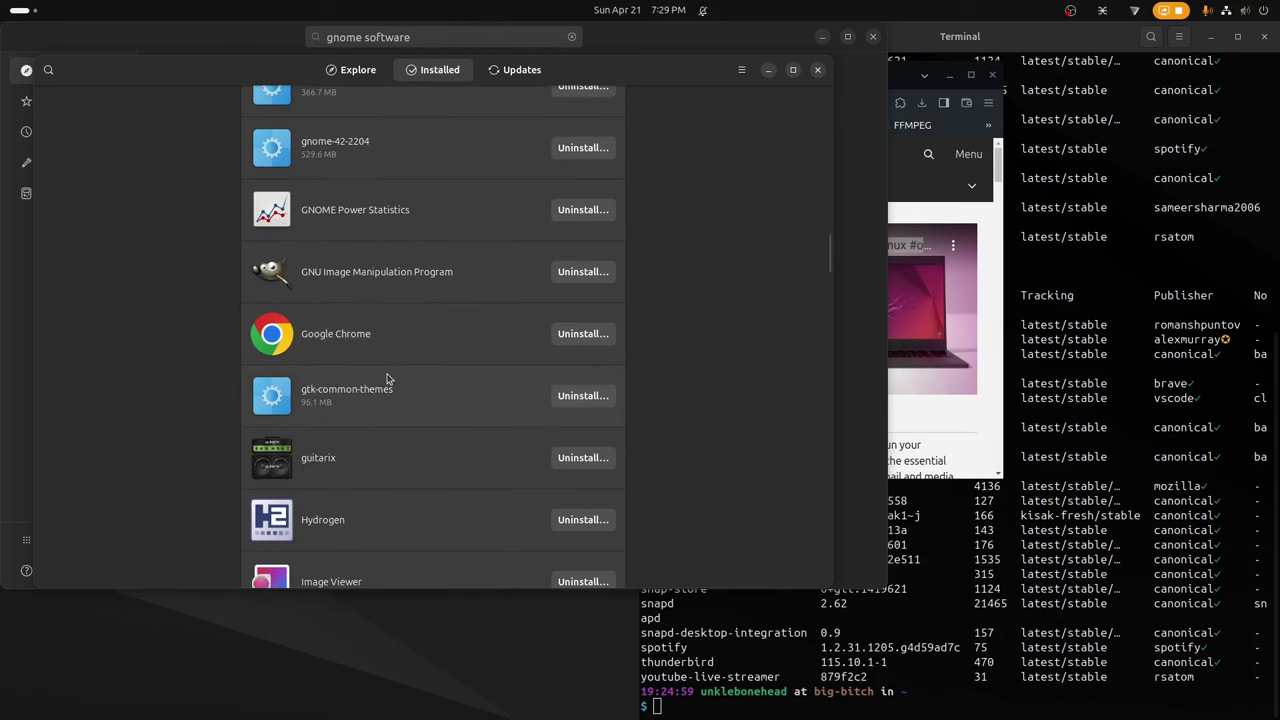
scroll(388, 379, "down", 1)
scroll(386, 378, "down", 7)
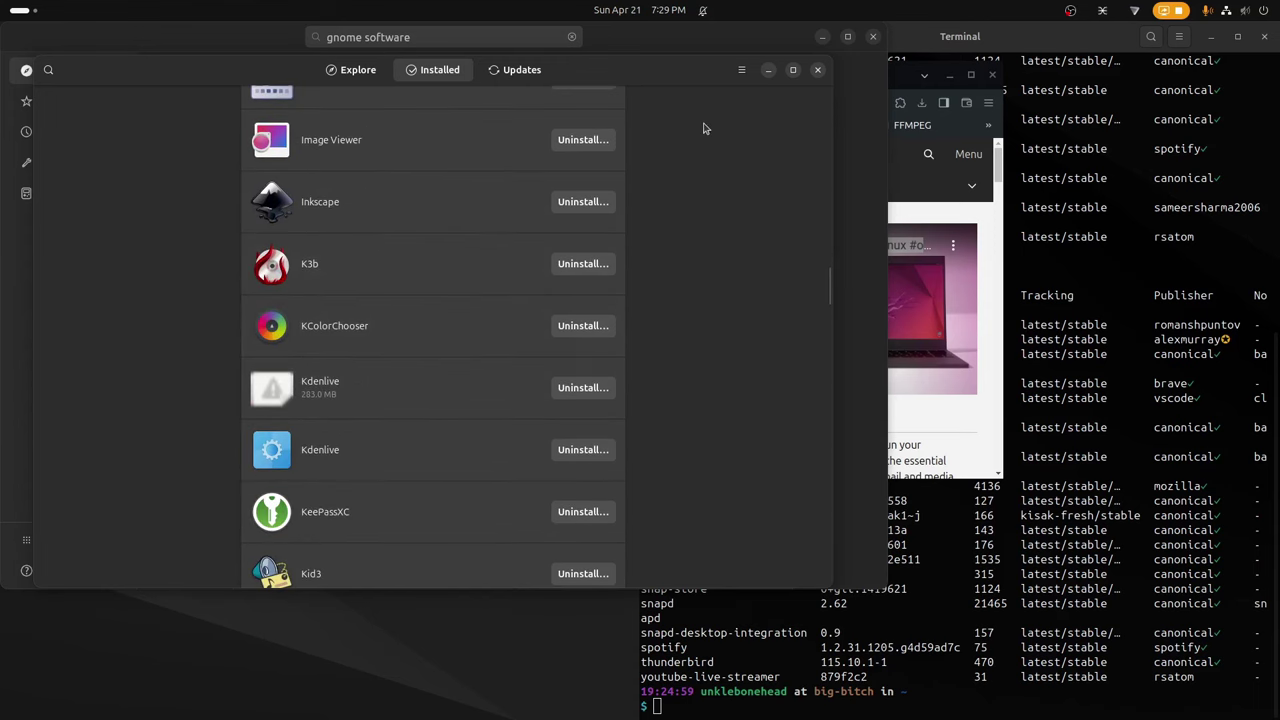
Open the software repositories settings, view the sources under Other Software and close the window.
left_click(741, 70)
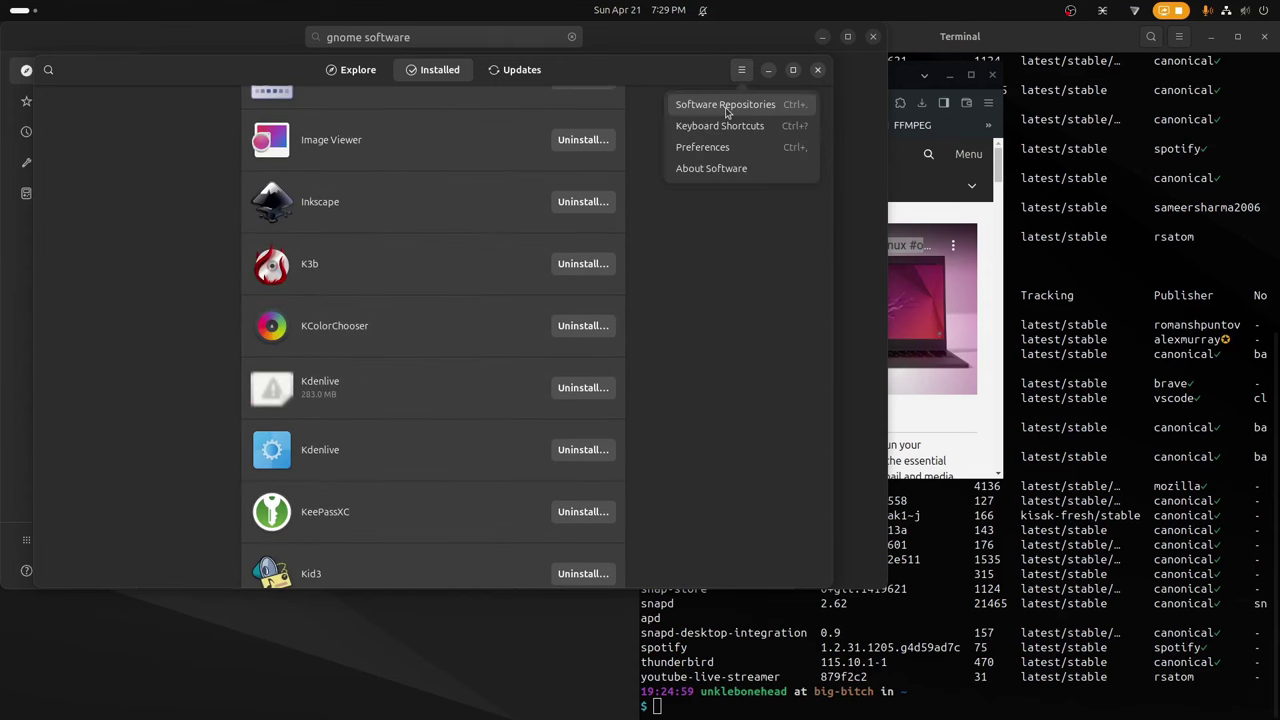
left_click(727, 110)
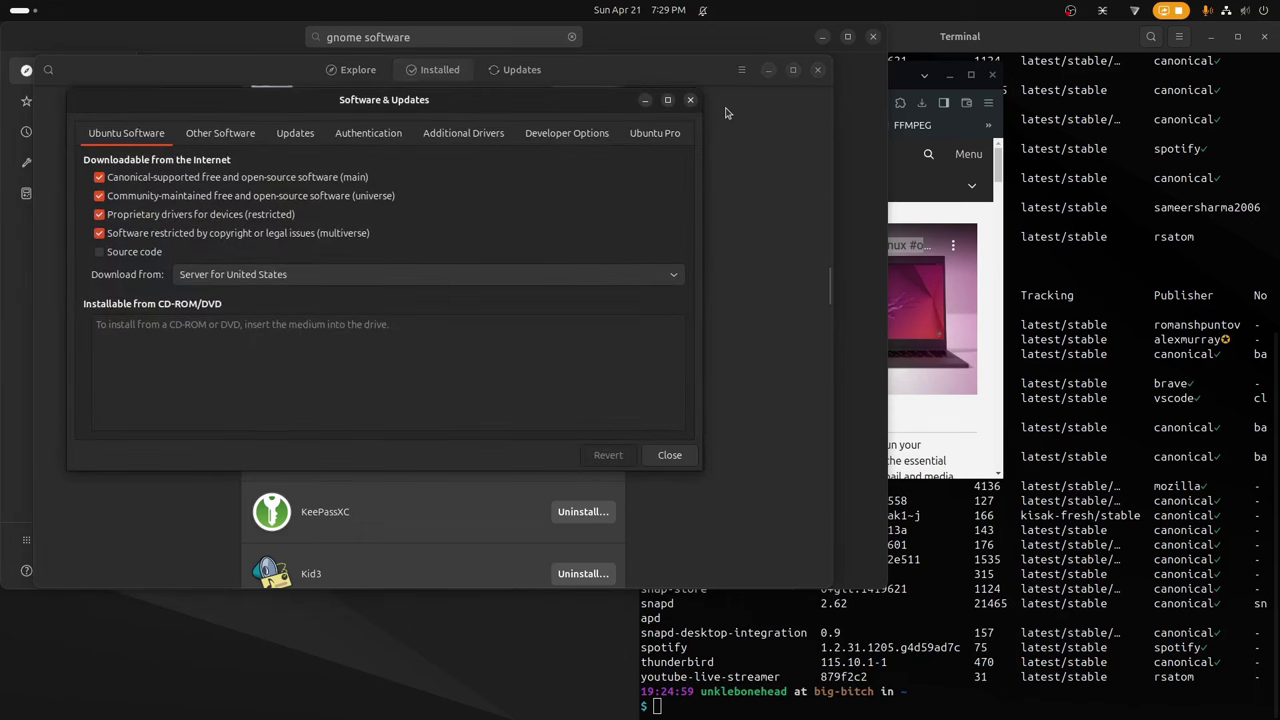
left_click(242, 143)
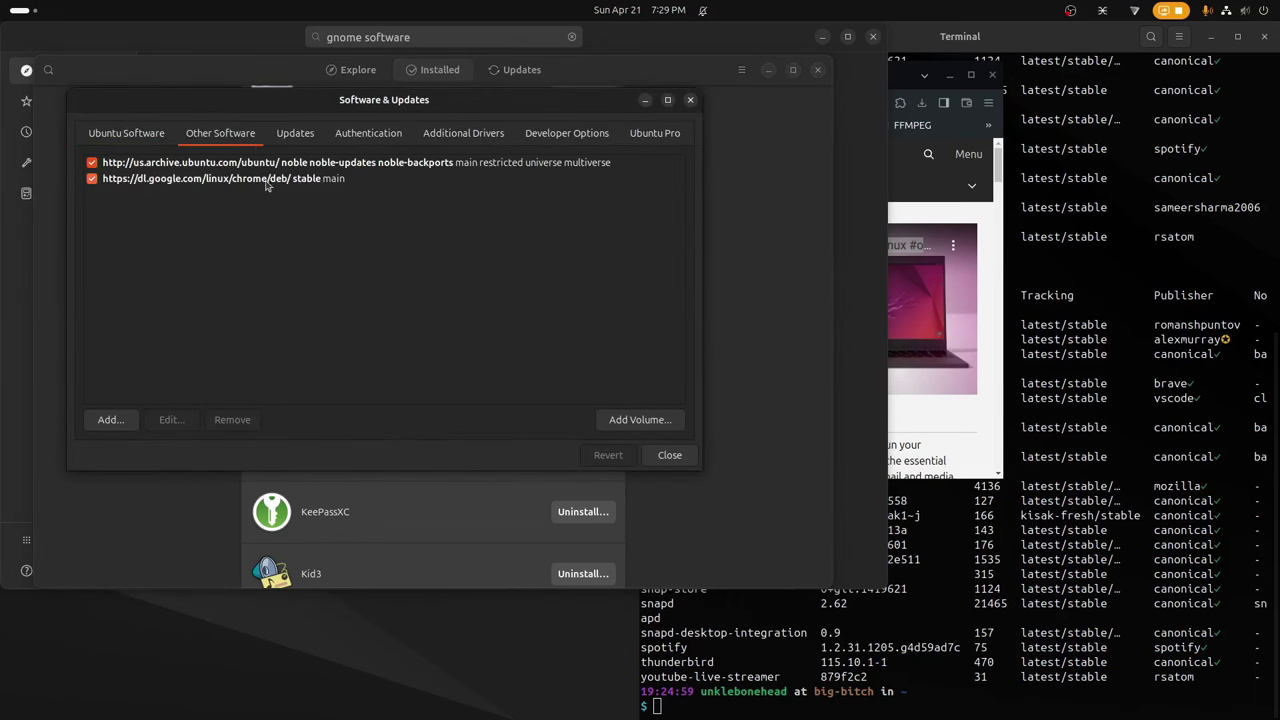
left_click(666, 456)
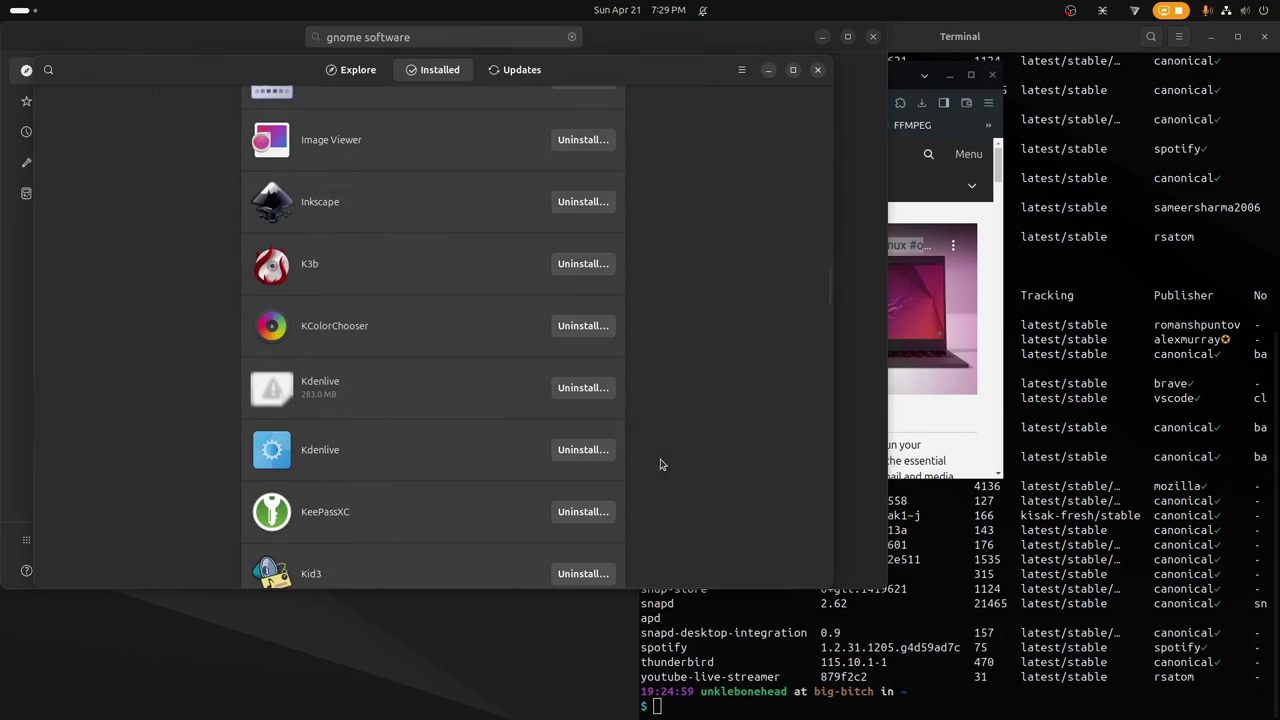
Look further through the installed apps, switch to Terminal and run "flatpak list".
scroll(438, 358, "down", 6)
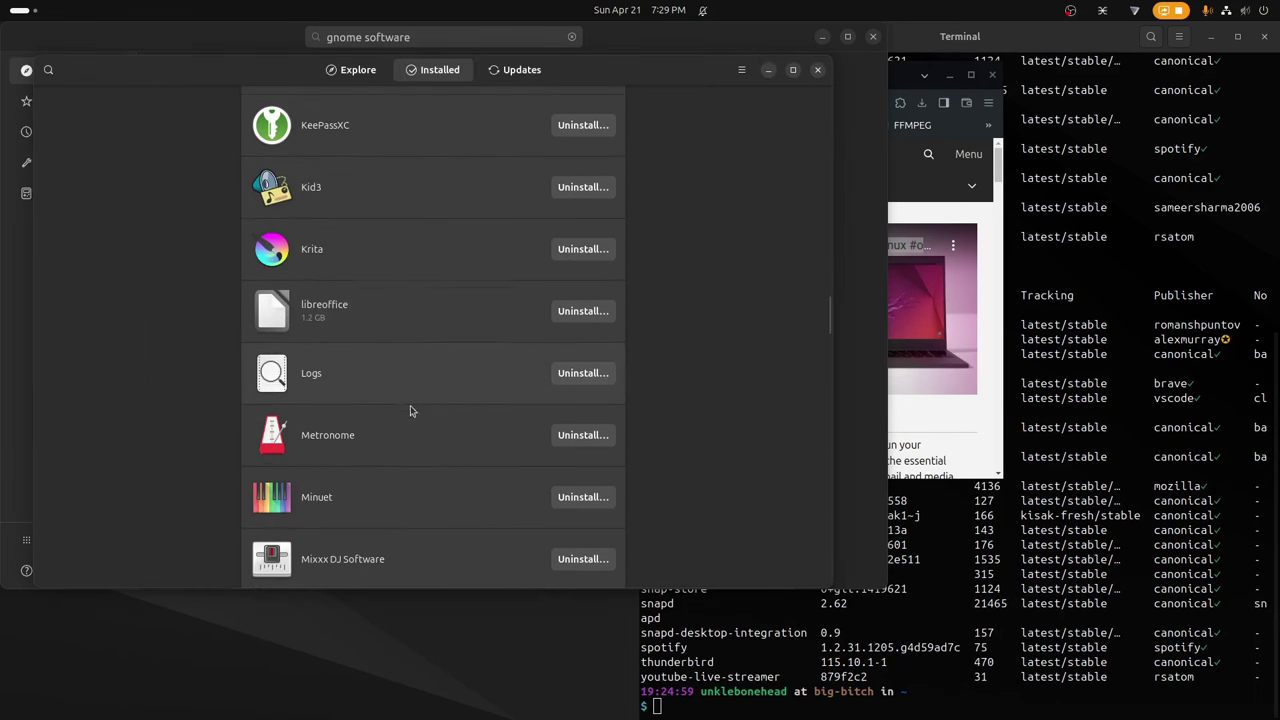
scroll(400, 405, "down", 2)
scroll(398, 400, "down", 6)
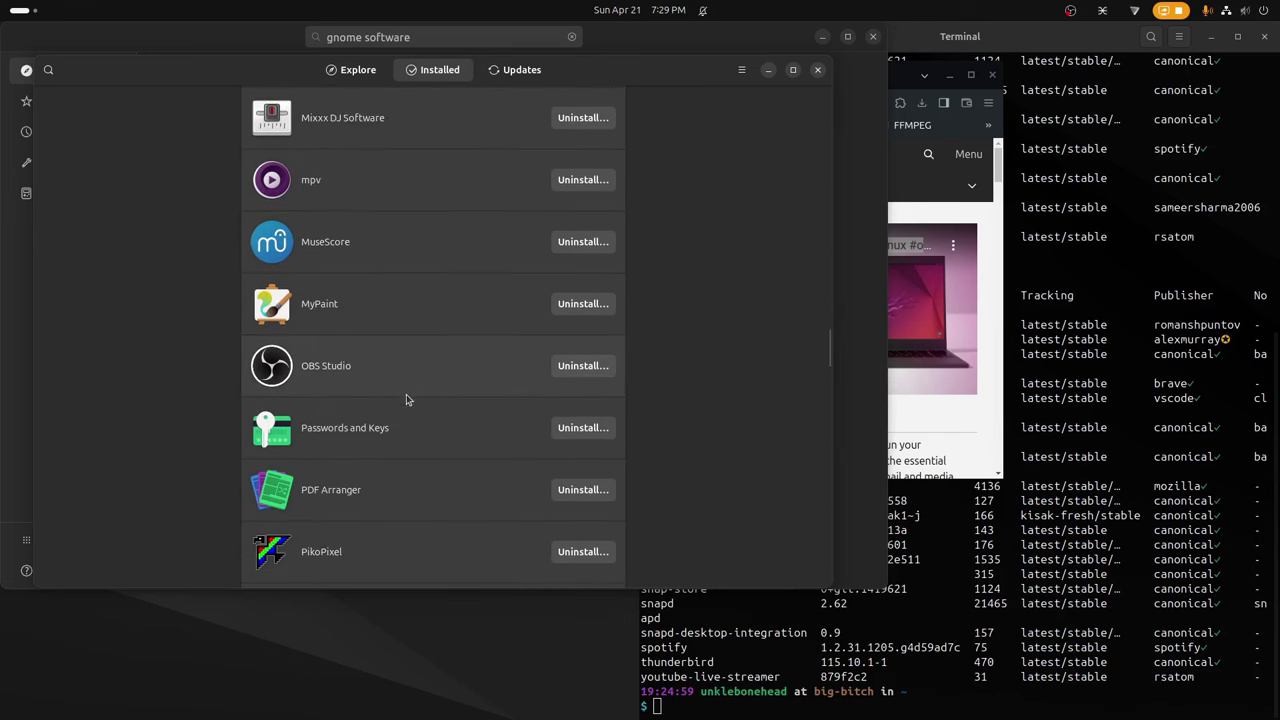
left_click(957, 690)
type("f")
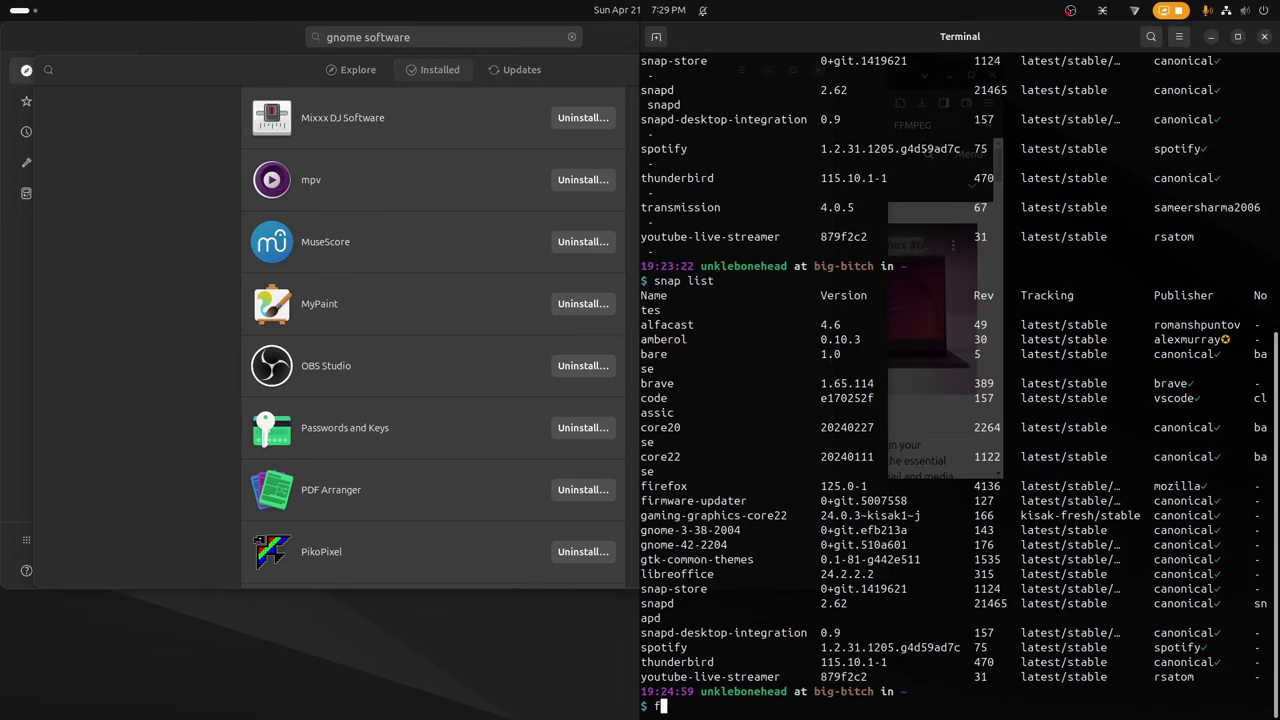
type("latpak list")
key("Return")
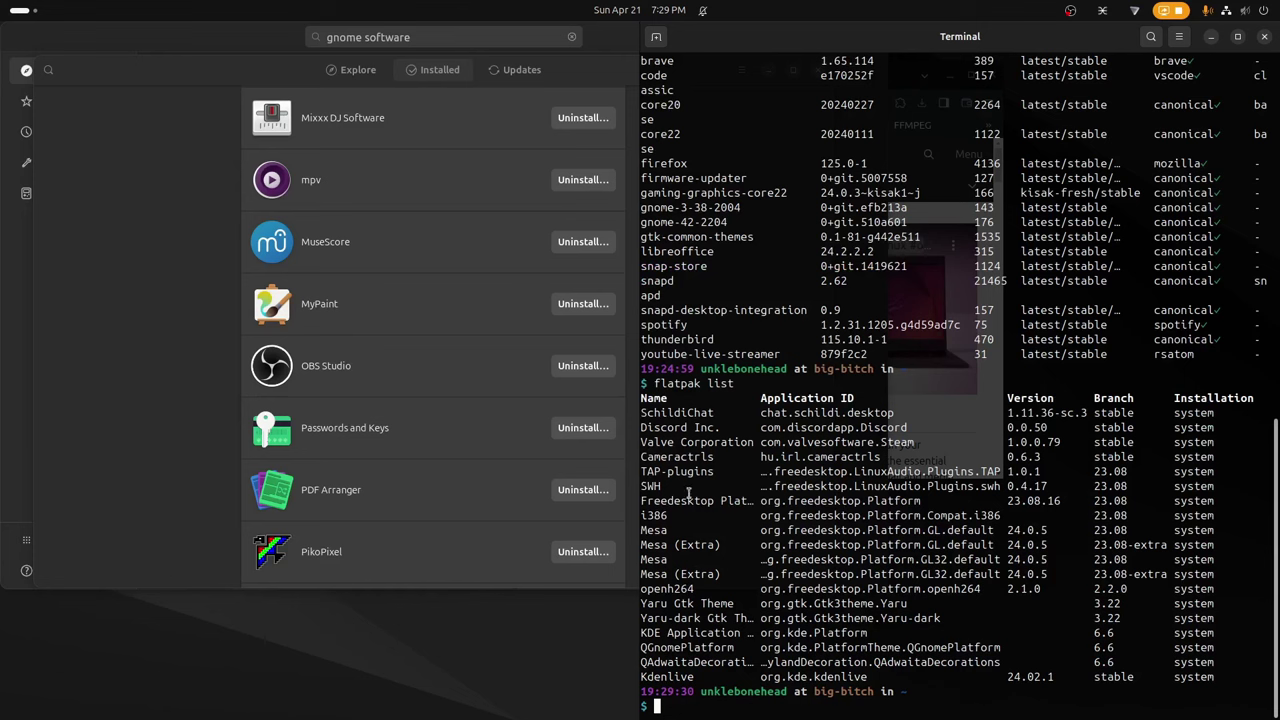
Open SchildiChat from the installed apps in Software, check its package source and look over its details page.
scroll(338, 508, "down", 5)
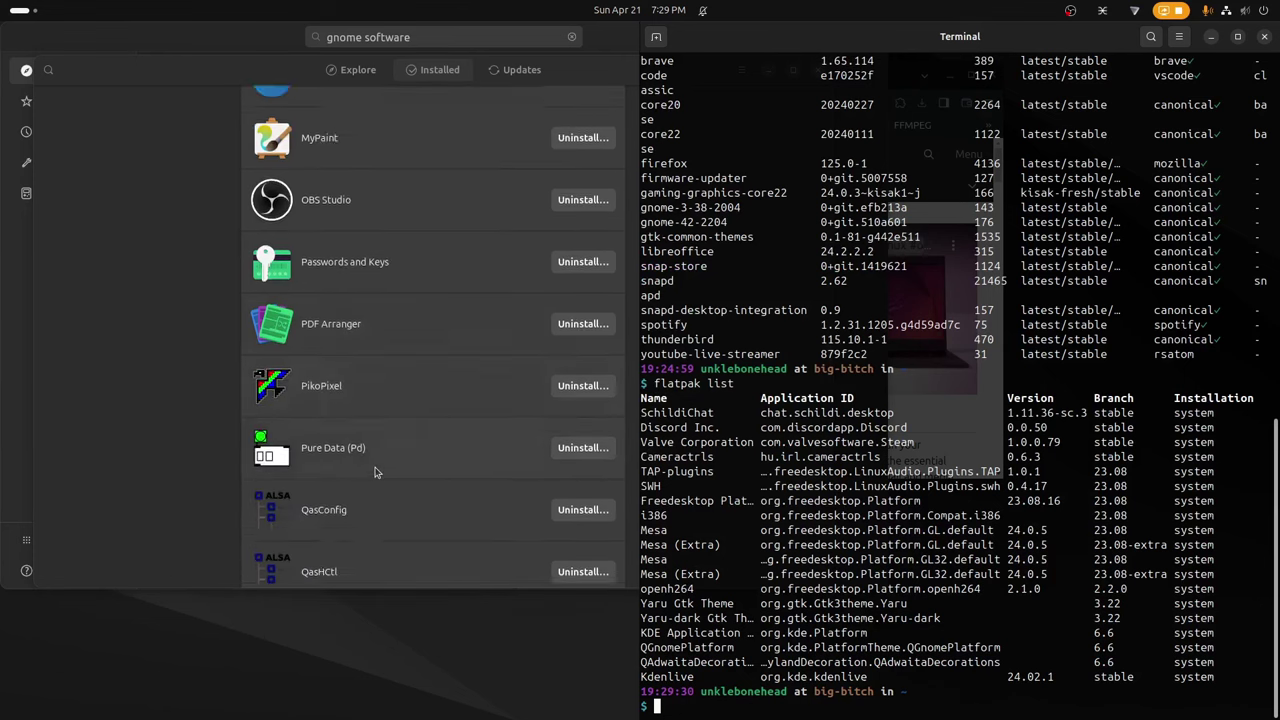
scroll(378, 468, "down", 10)
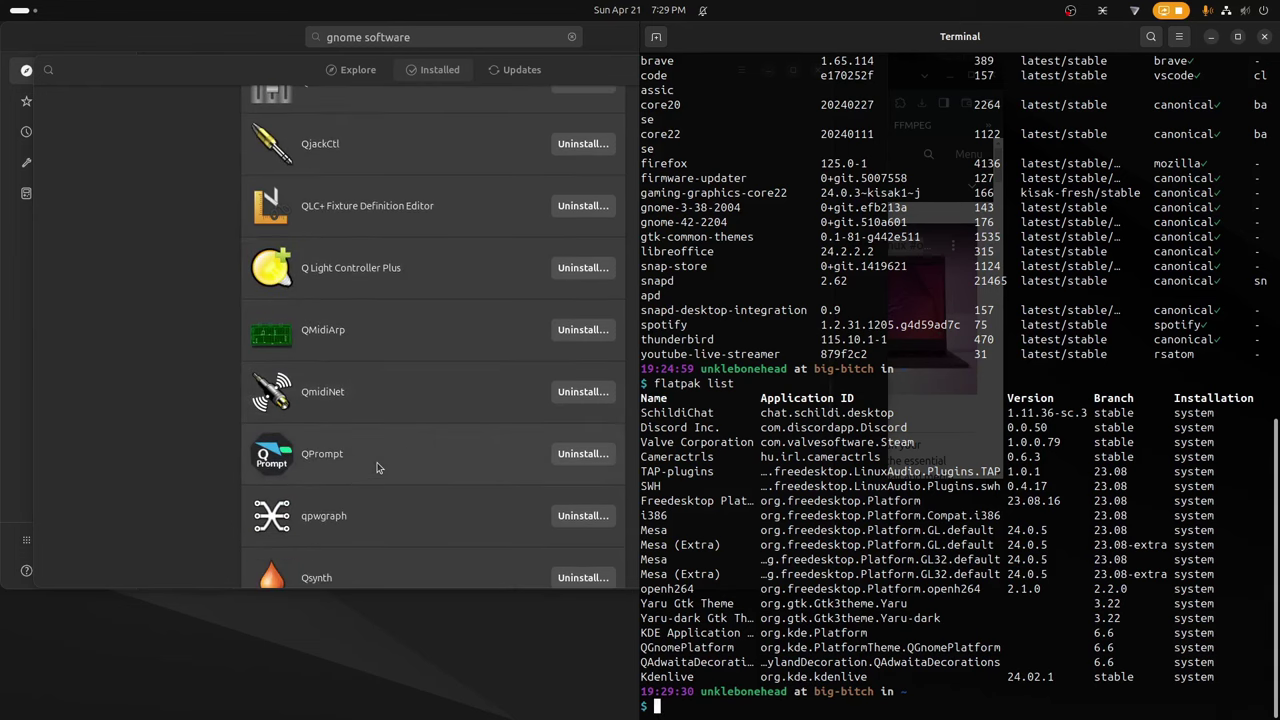
scroll(378, 468, "down", 2)
left_click(372, 470)
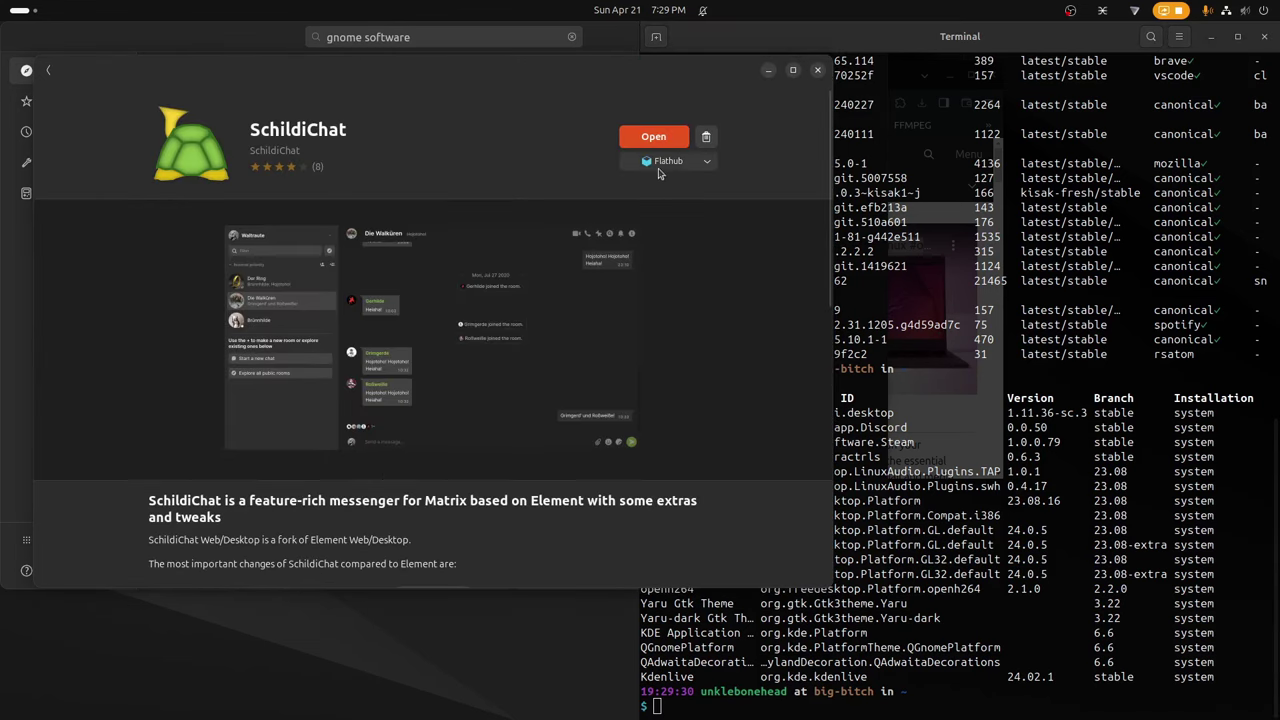
left_click(658, 168)
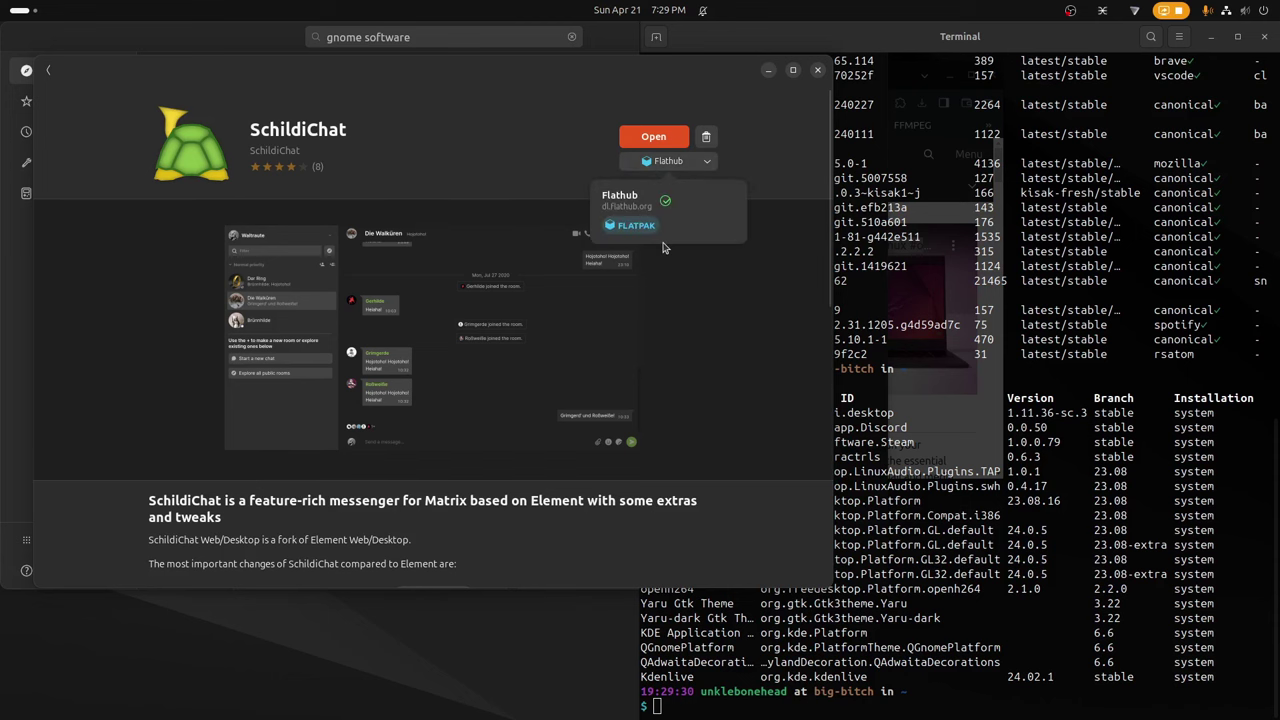
left_click(722, 302)
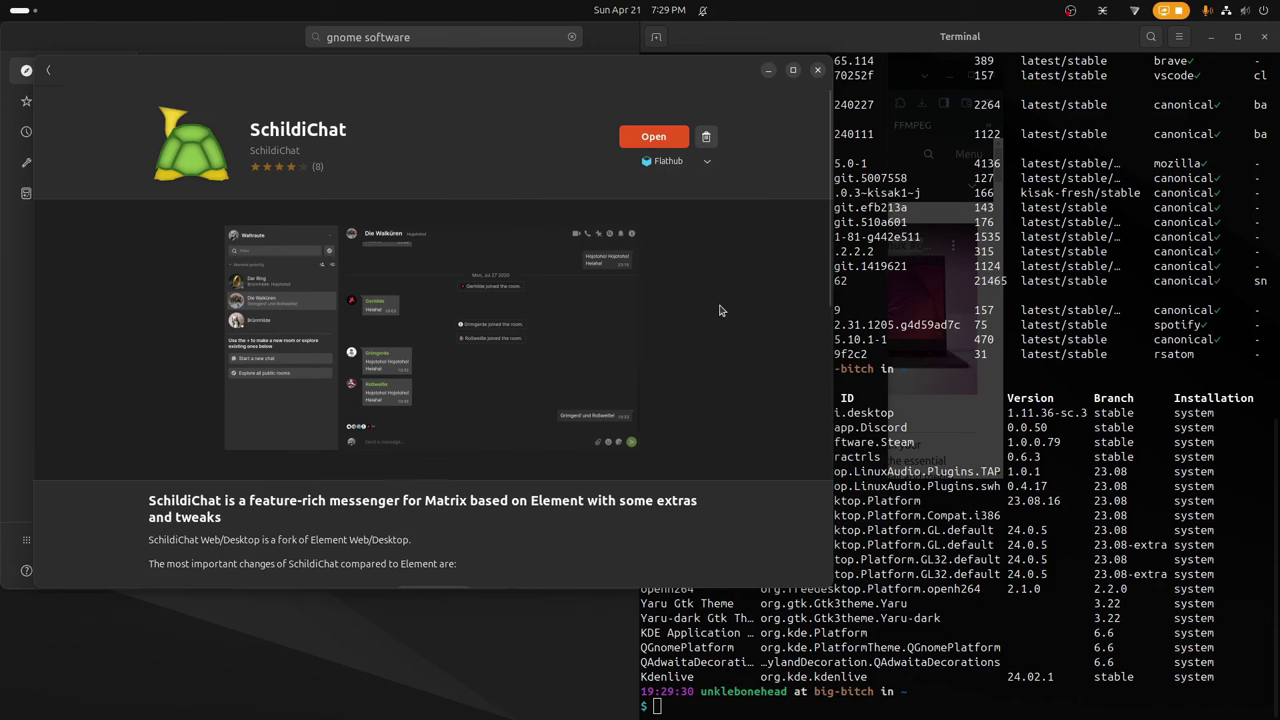
scroll(716, 328, "down", 1)
scroll(730, 346, "down", 5)
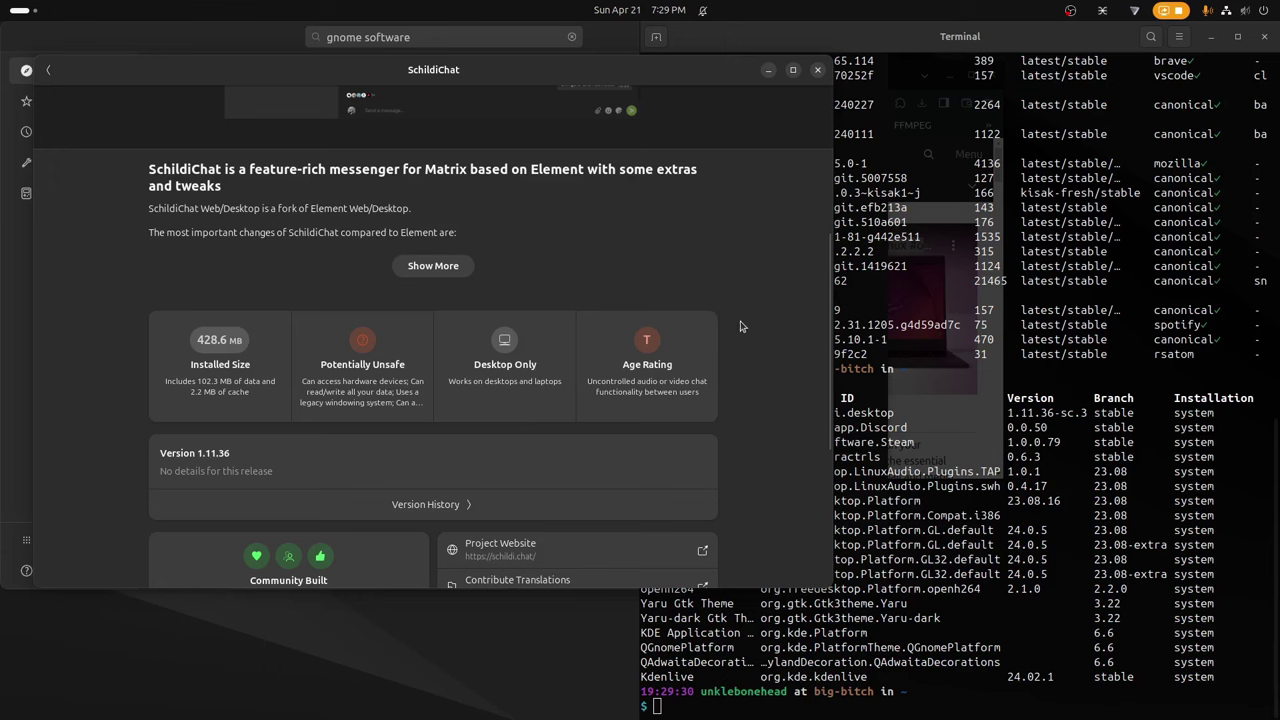
scroll(734, 317, "up", 6)
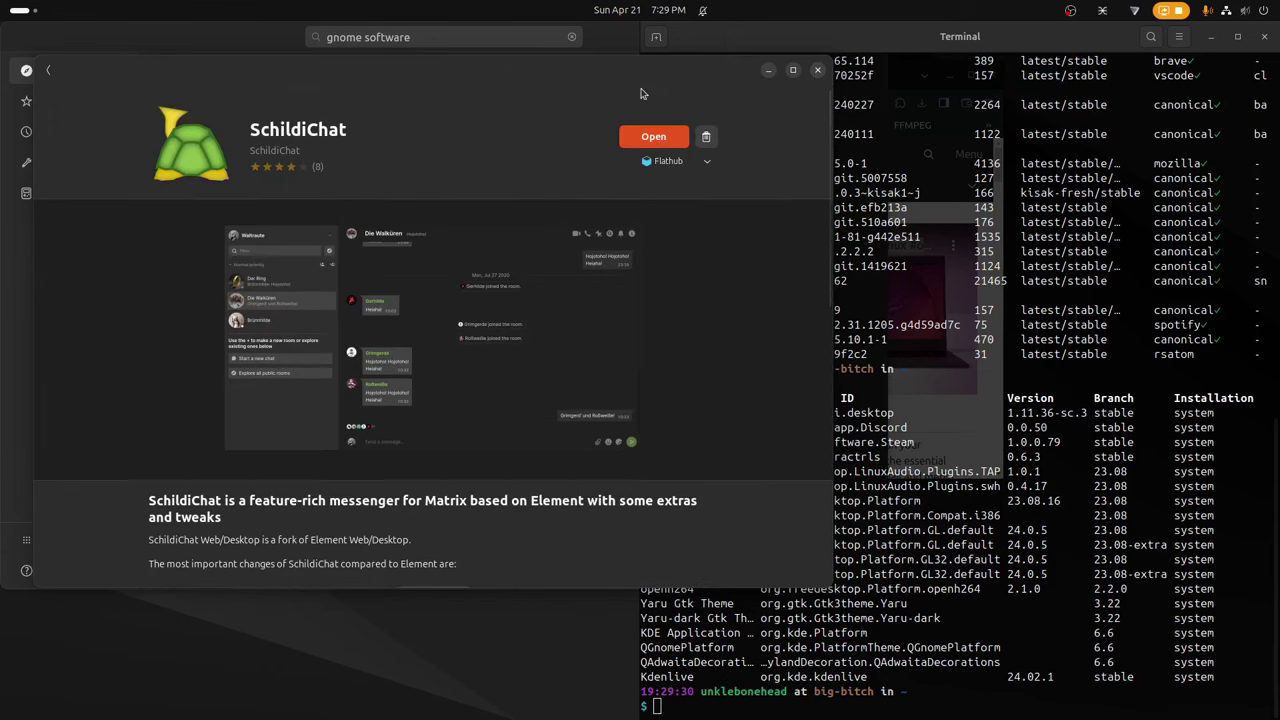
Close the Software window and the App Center window.
left_click(816, 73)
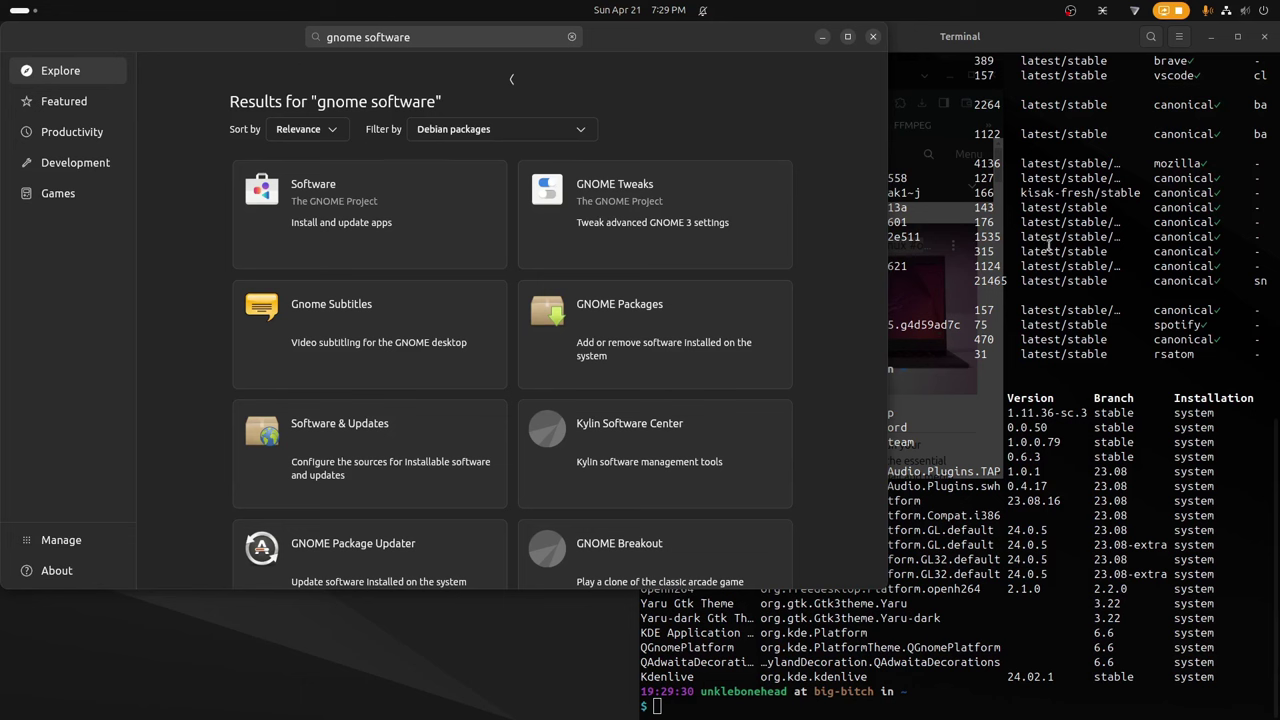
left_click(874, 42)
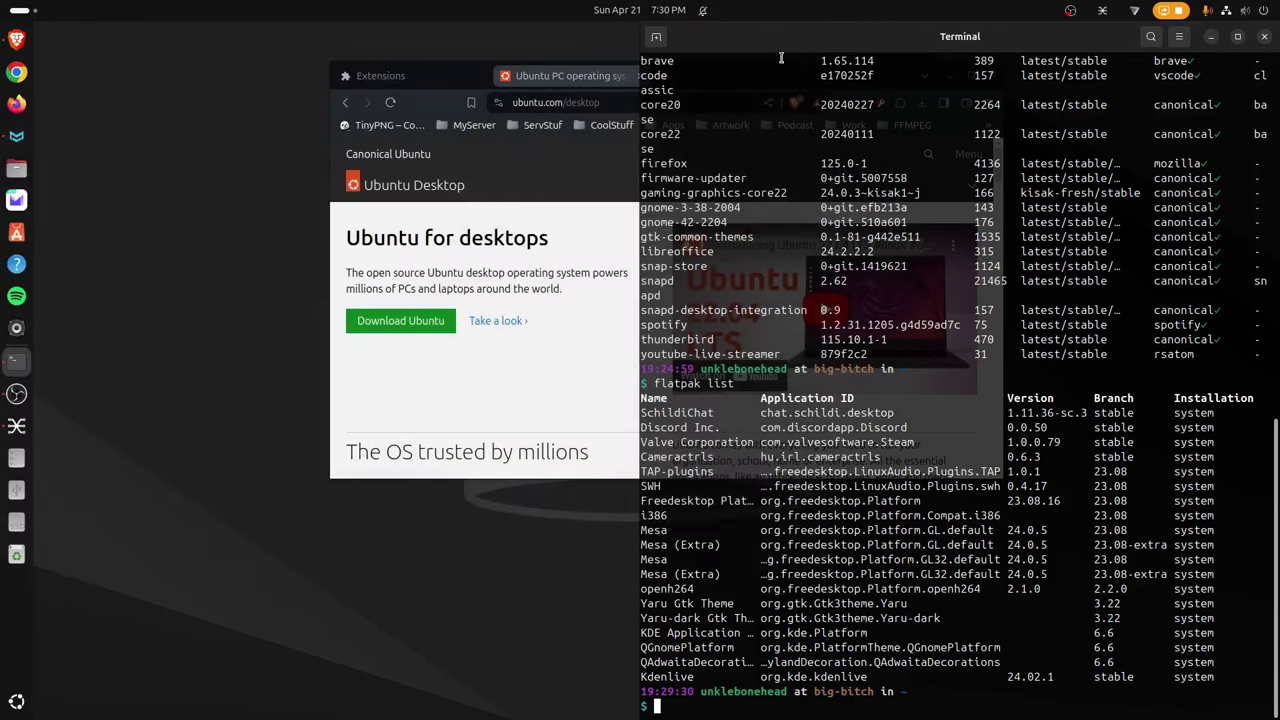
Close the browser's Extensions tab, then reposition and enlarge the window showing the Ubuntu Desktop page.
left_click(481, 76)
left_click_drag(590, 83, 402, 46)
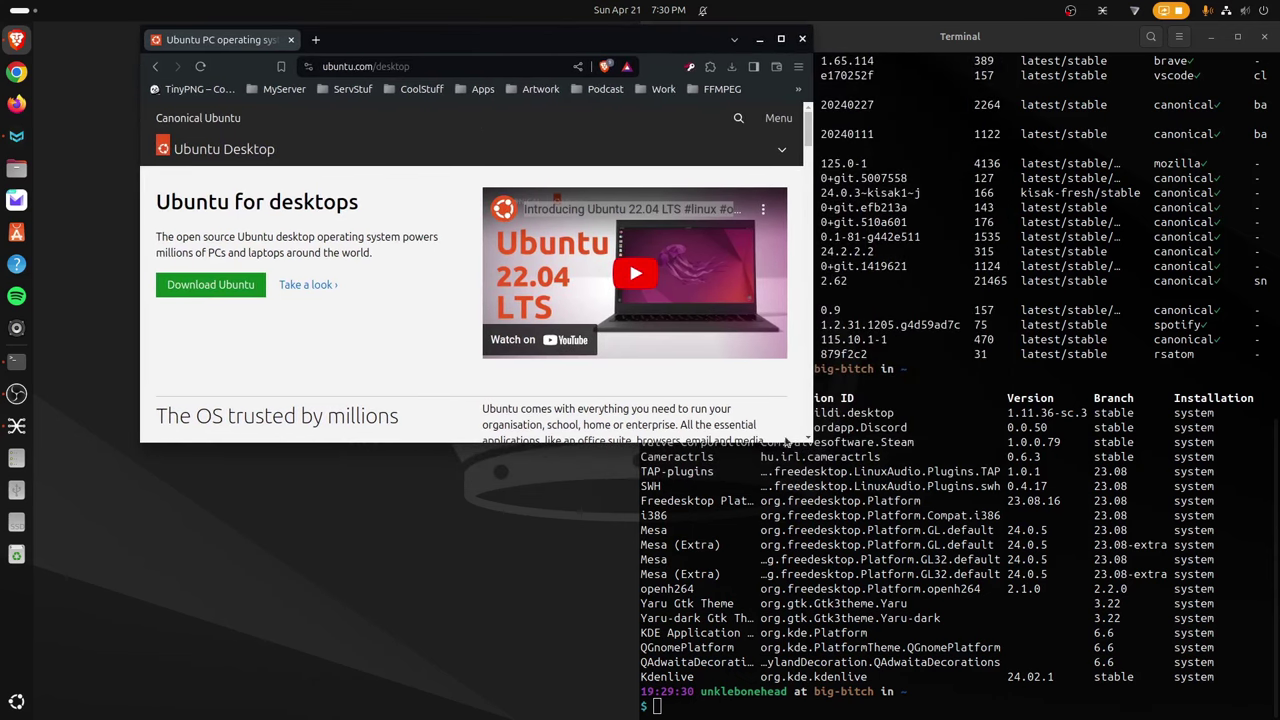
left_click_drag(812, 444, 1005, 586)
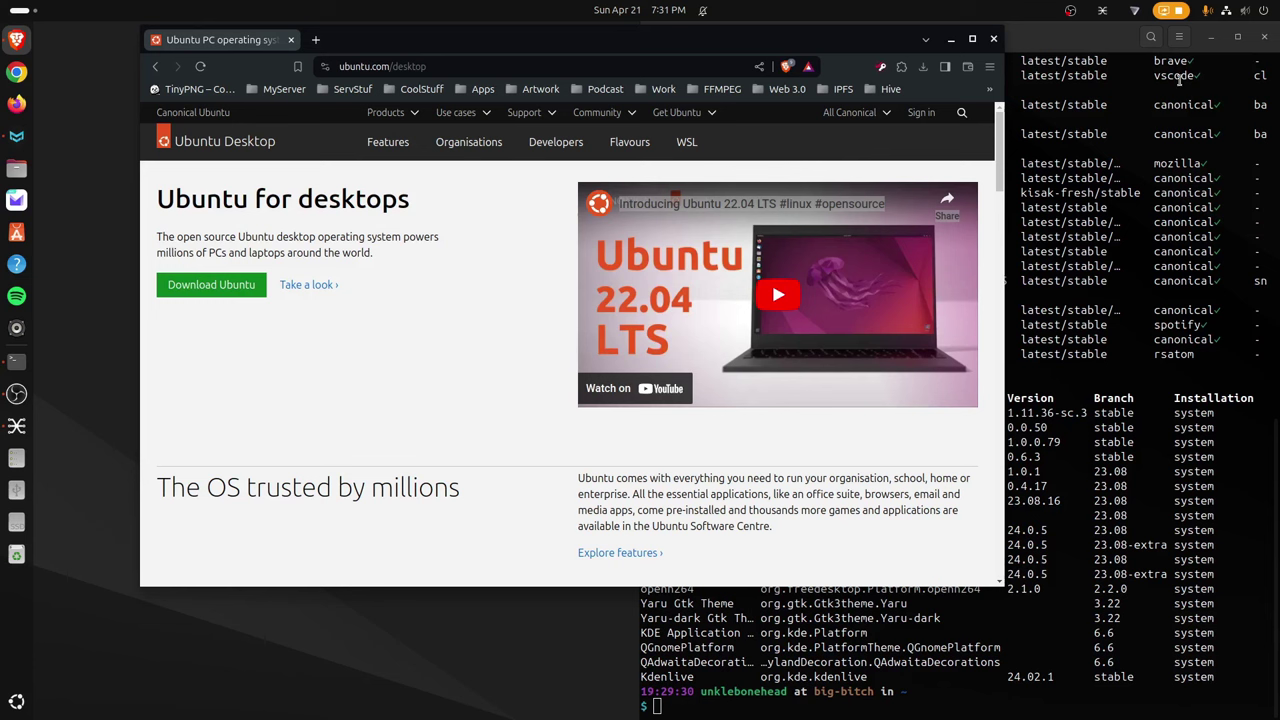
Close the Terminal window and look over the Ubuntu Desktop page in the browser.
left_click(1264, 37)
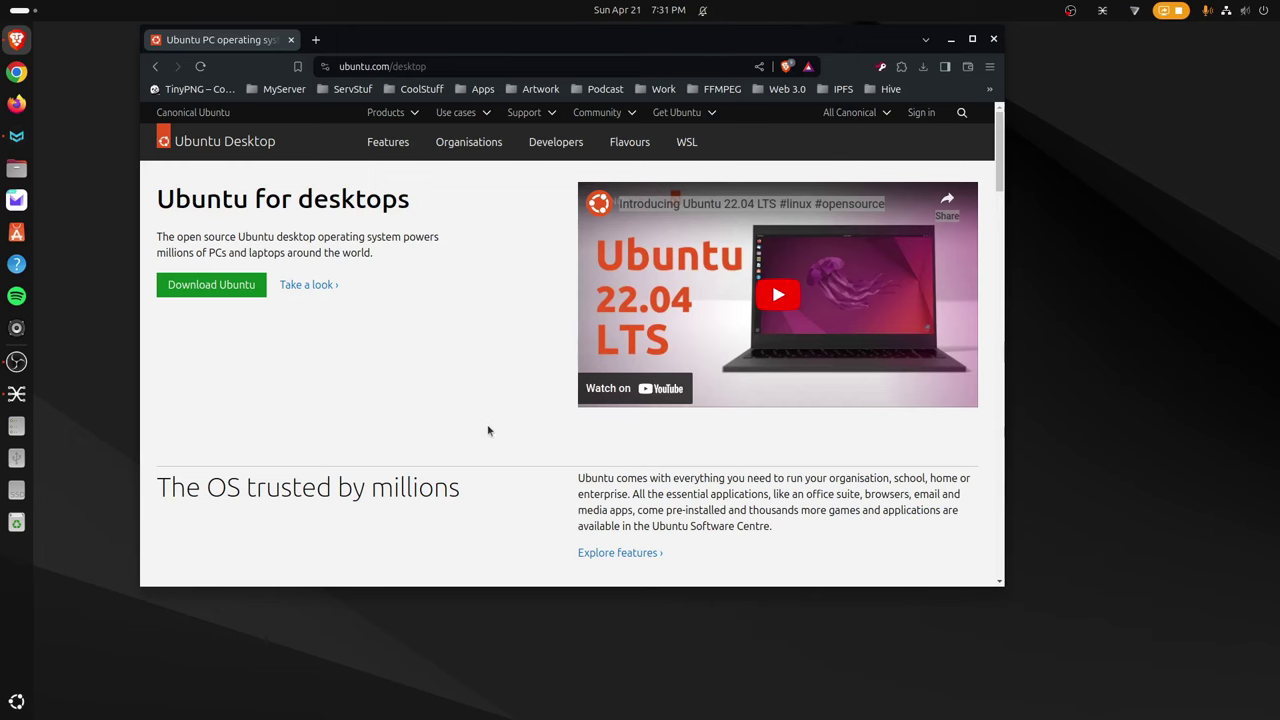
scroll(508, 393, "down", 10)
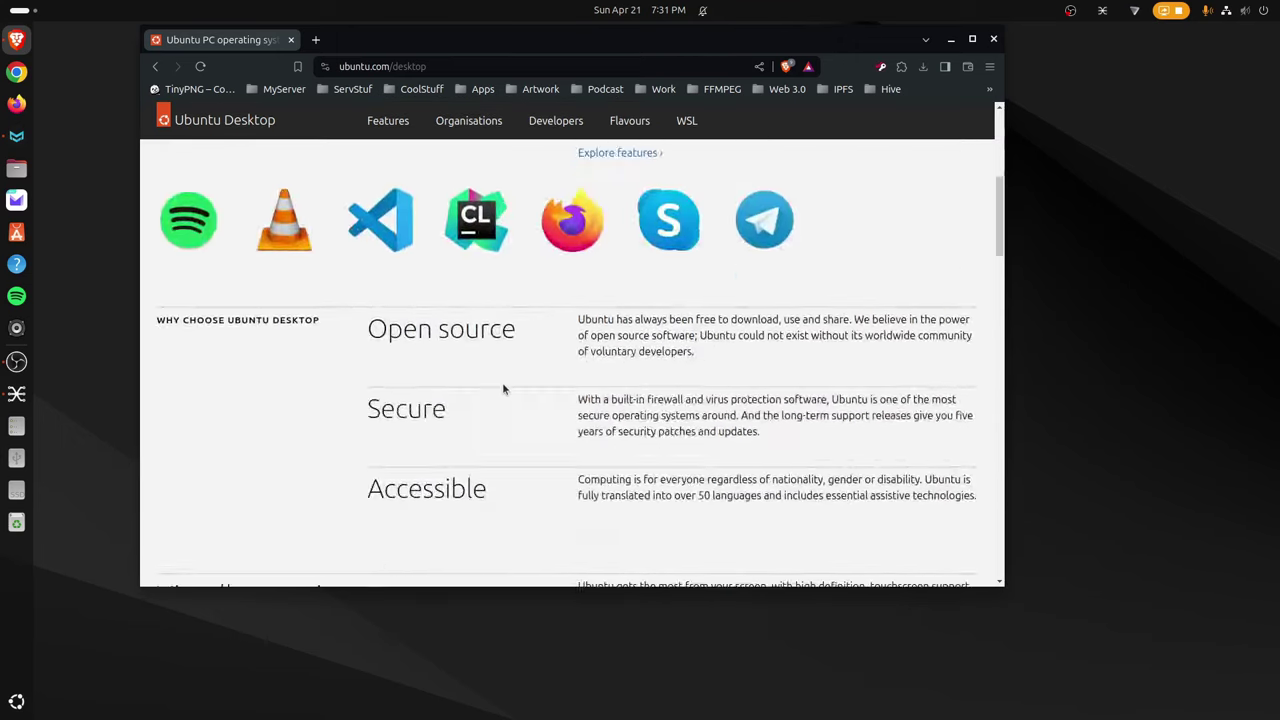
scroll(503, 388, "up", 5)
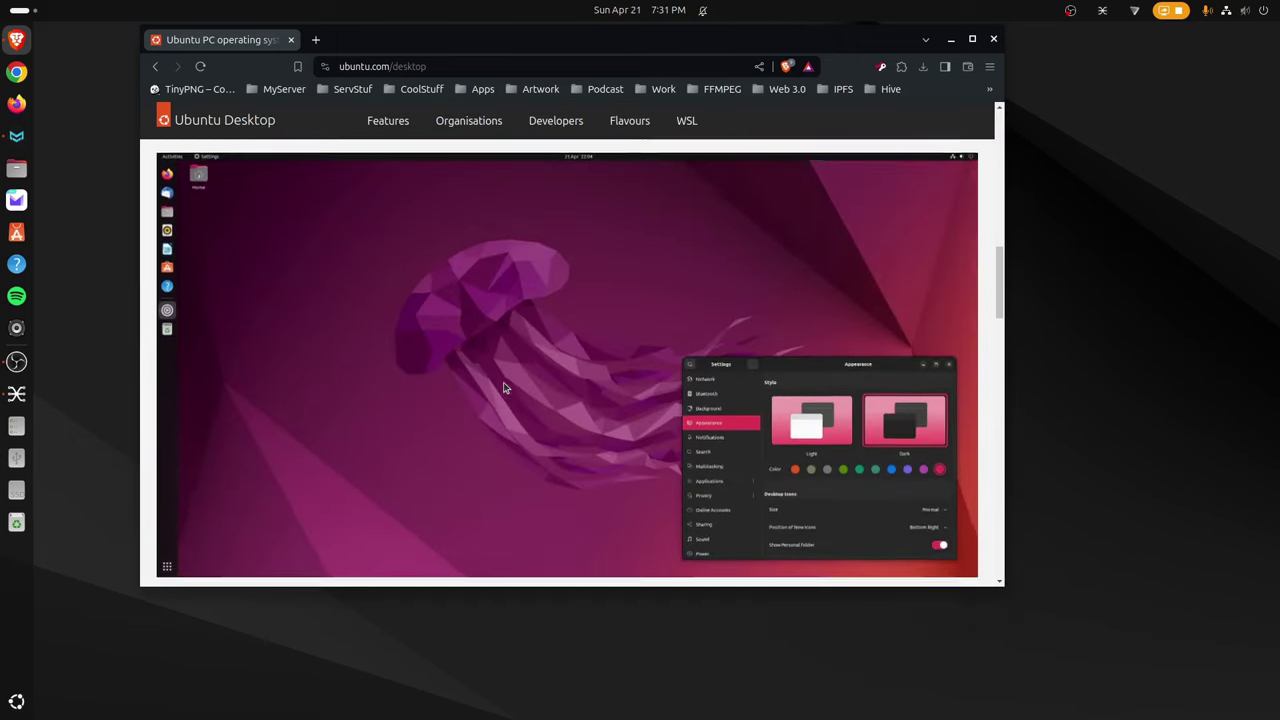
scroll(504, 387, "up", 8)
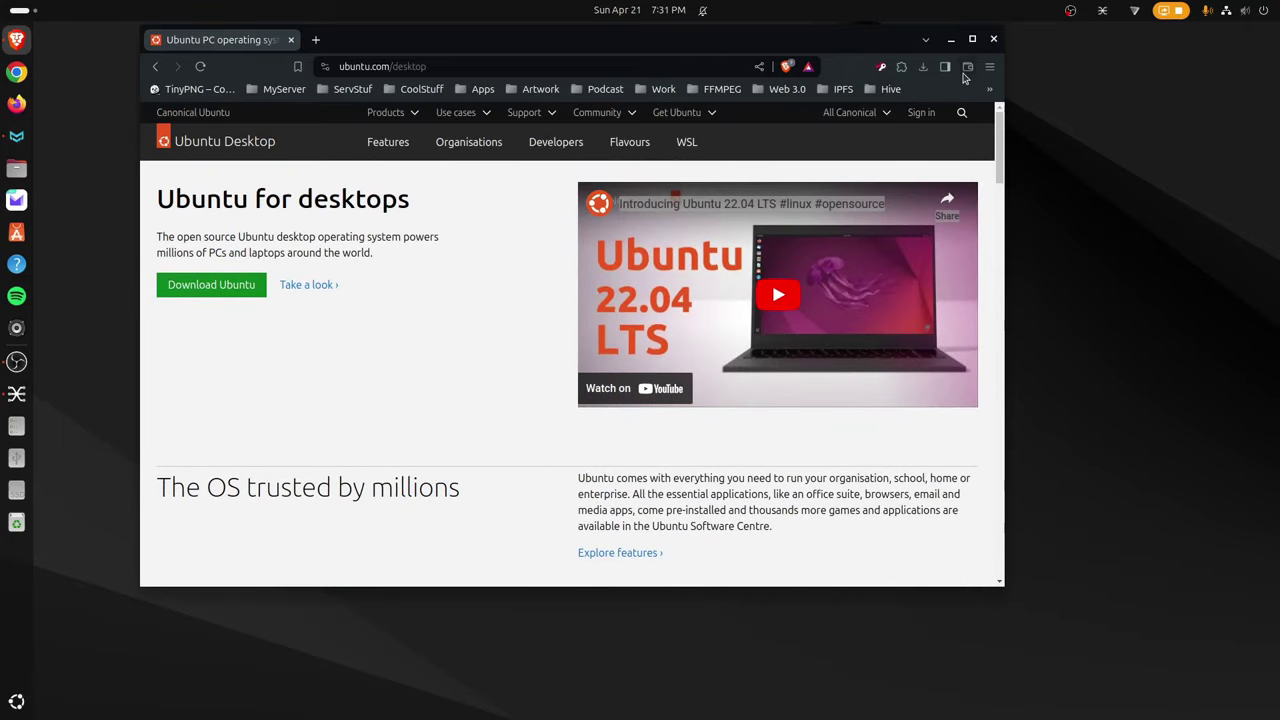
left_click(547, 65)
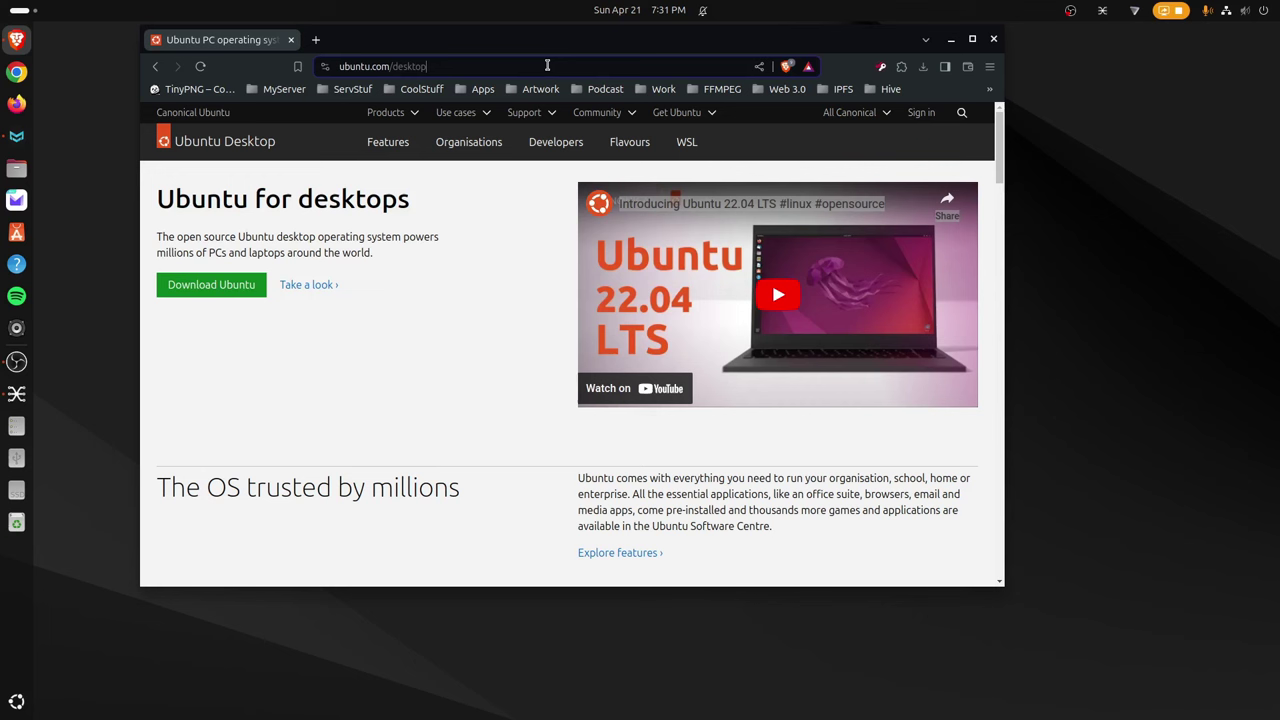
left_click(547, 65)
type("r")
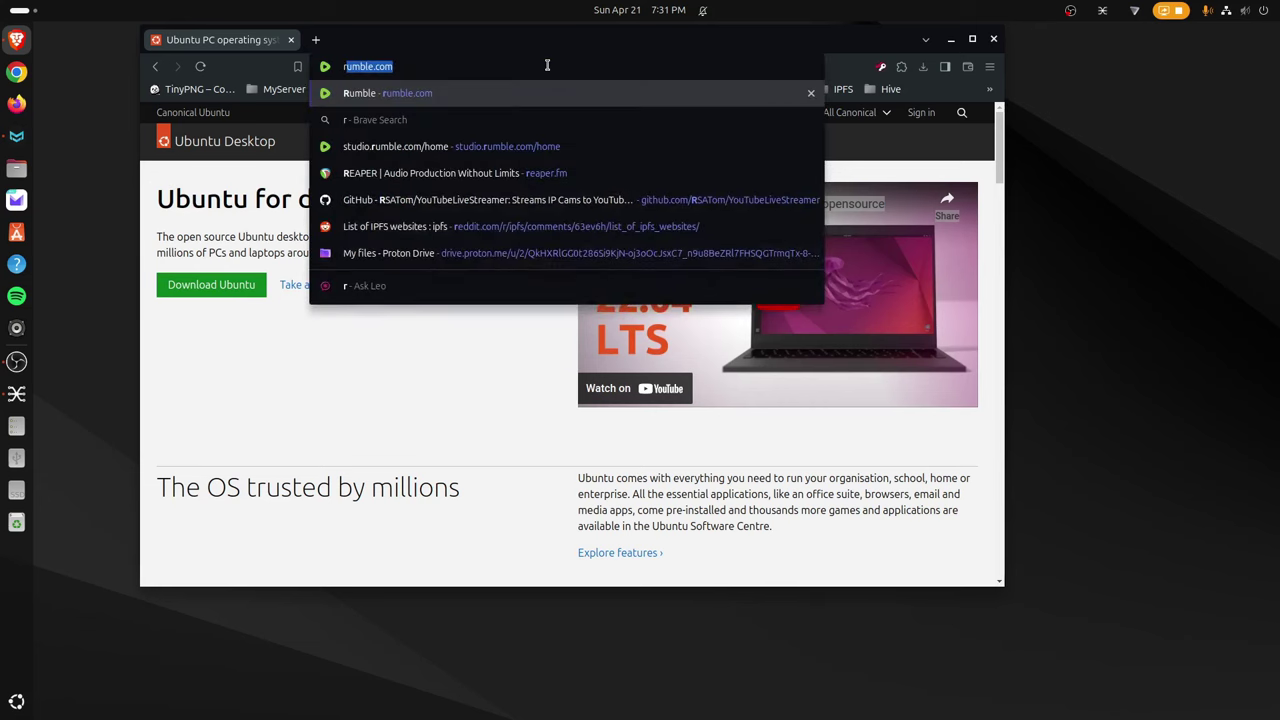
type("ep")
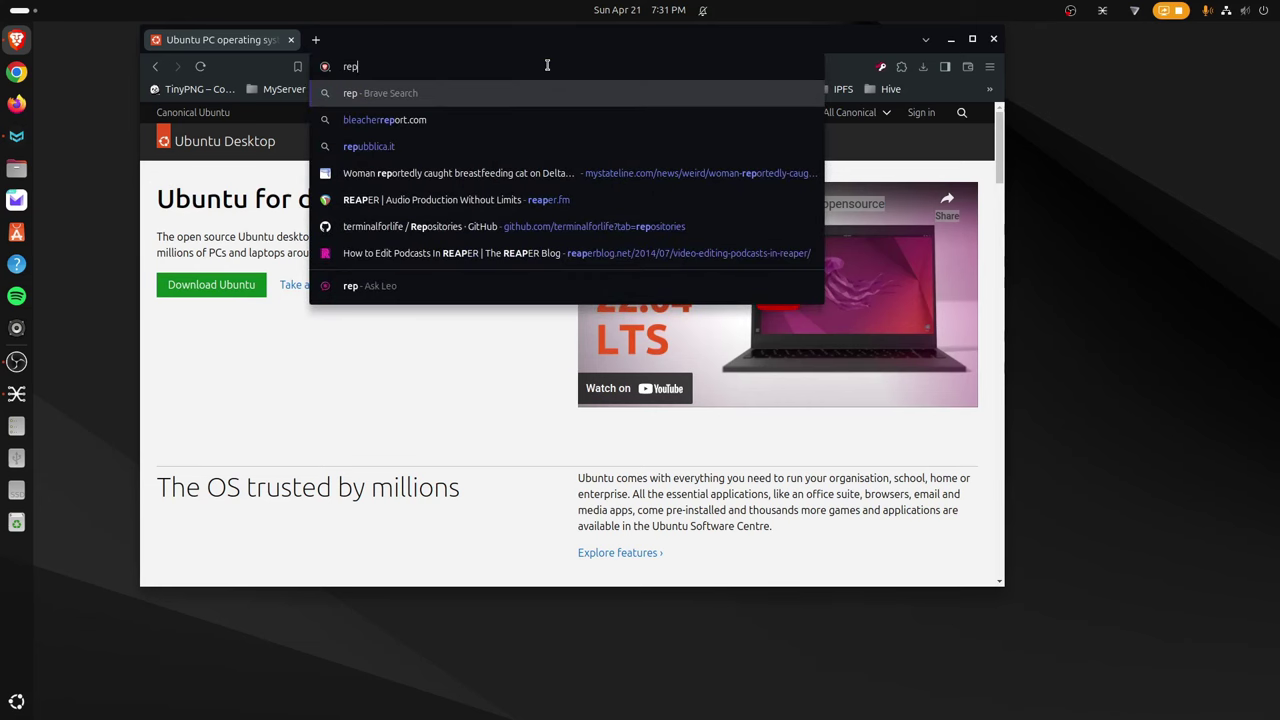
key("BackSpace")
key("BackSpace")
key("BackSpace")
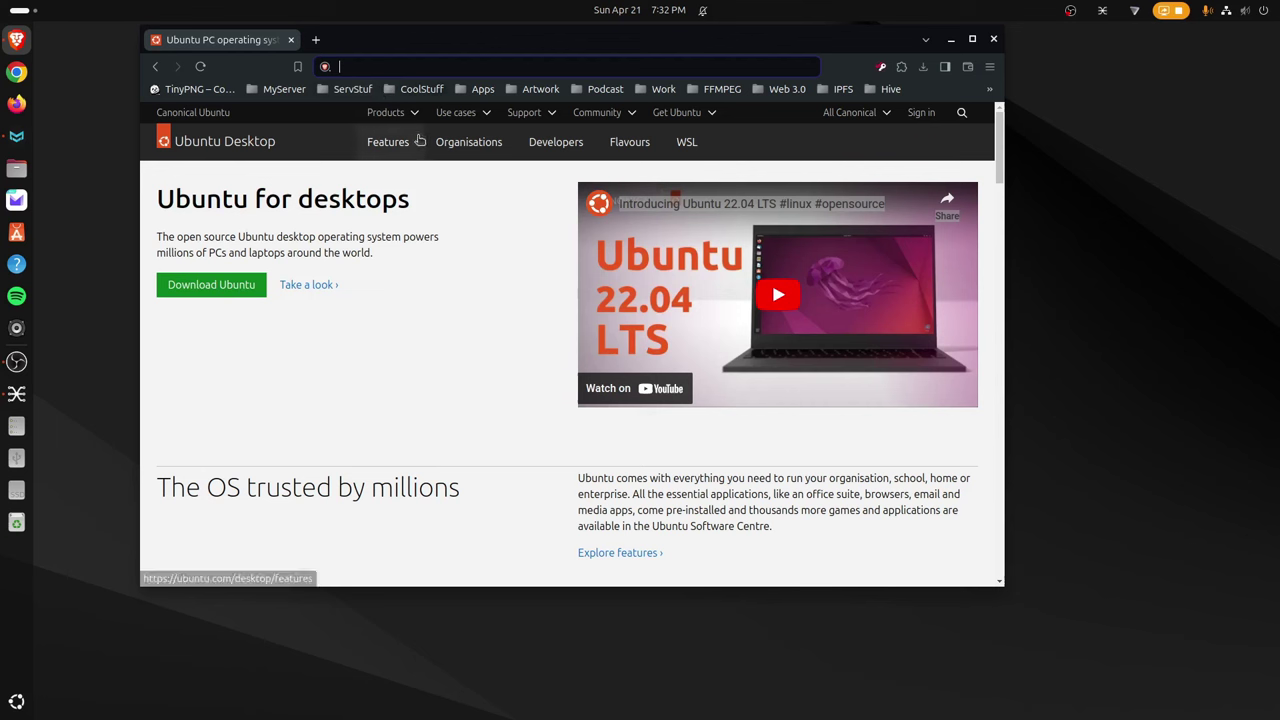
Close the browser's Ubuntu Desktop tab, then search the installed applications for "box" and launch Boxes.
left_click(289, 42)
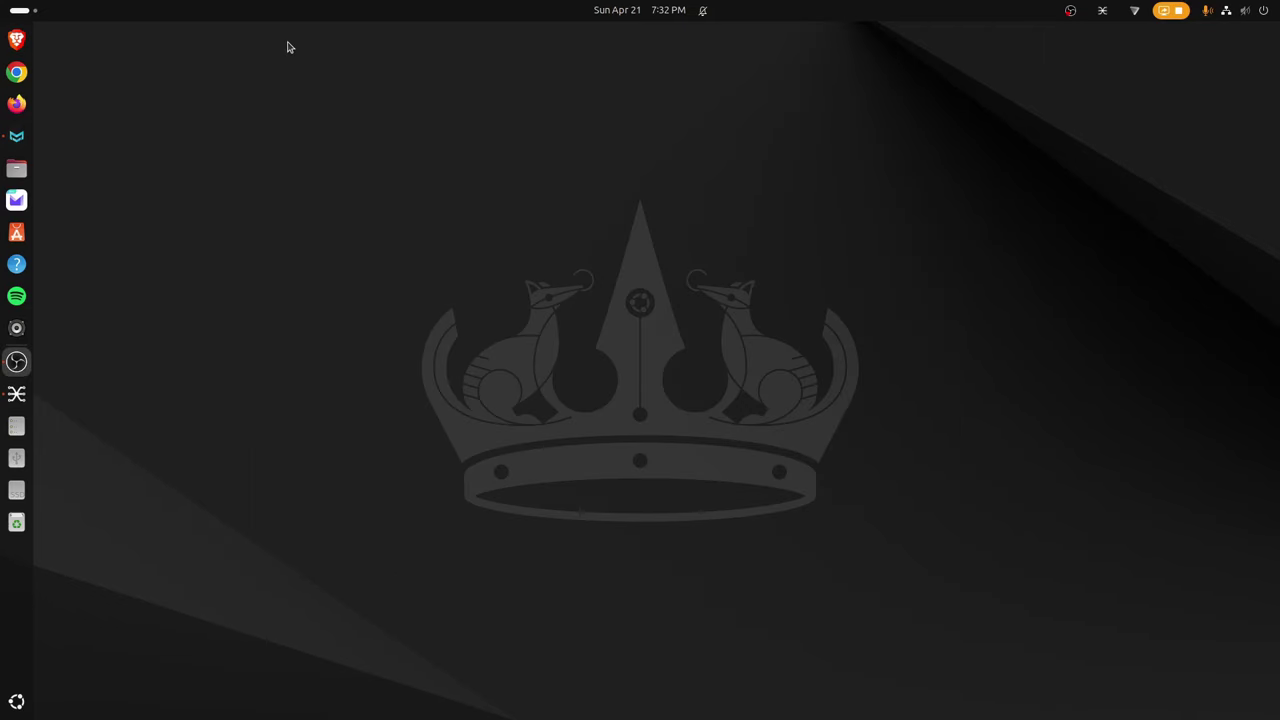
key("super")
type("bo")
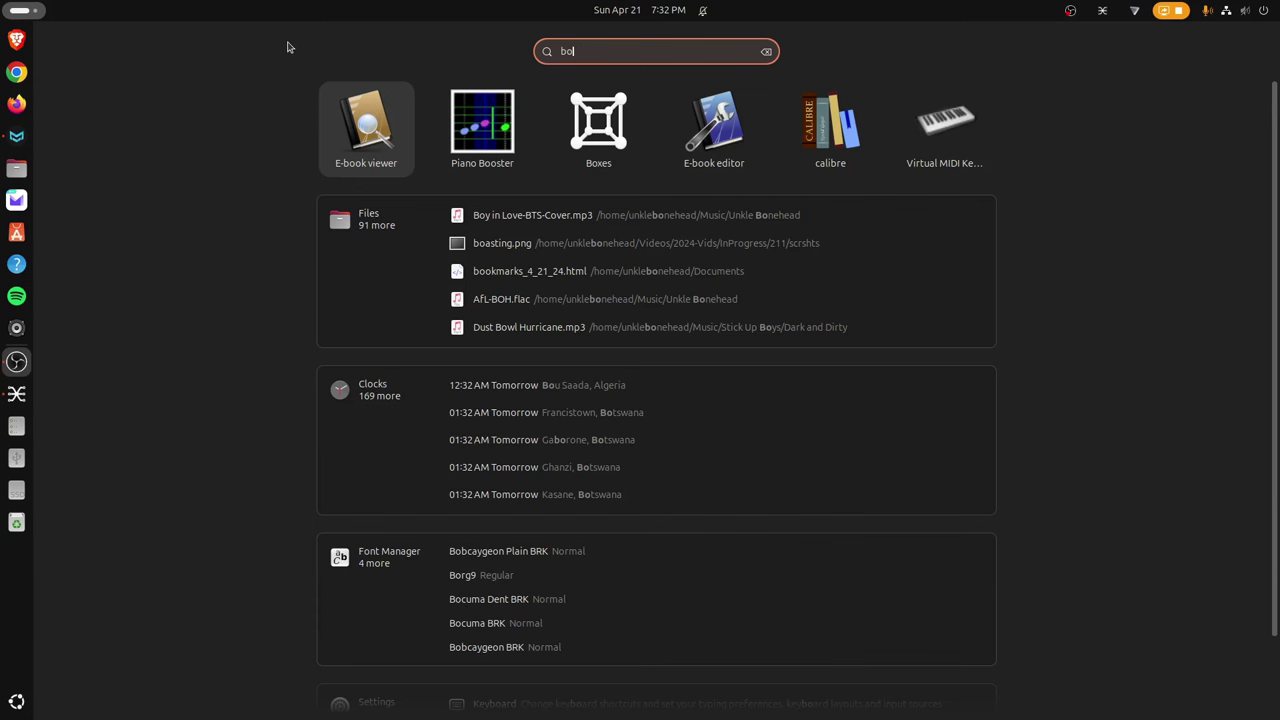
type("x")
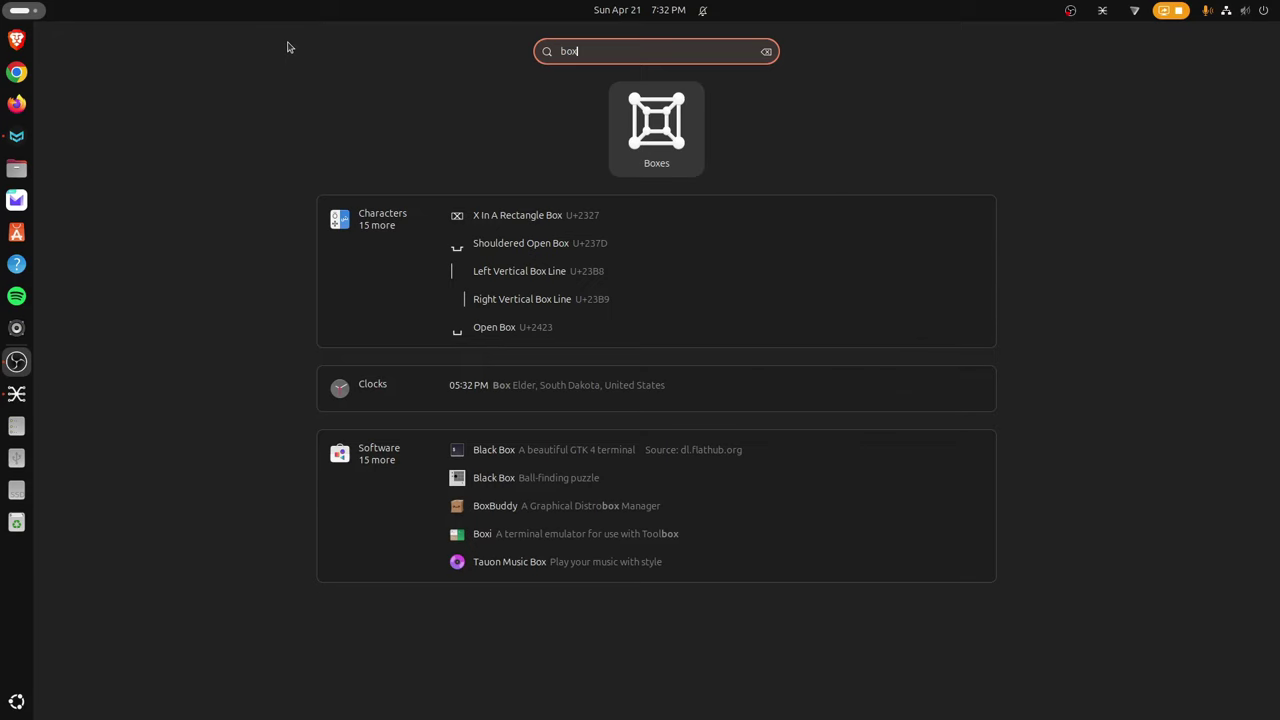
key("Return")
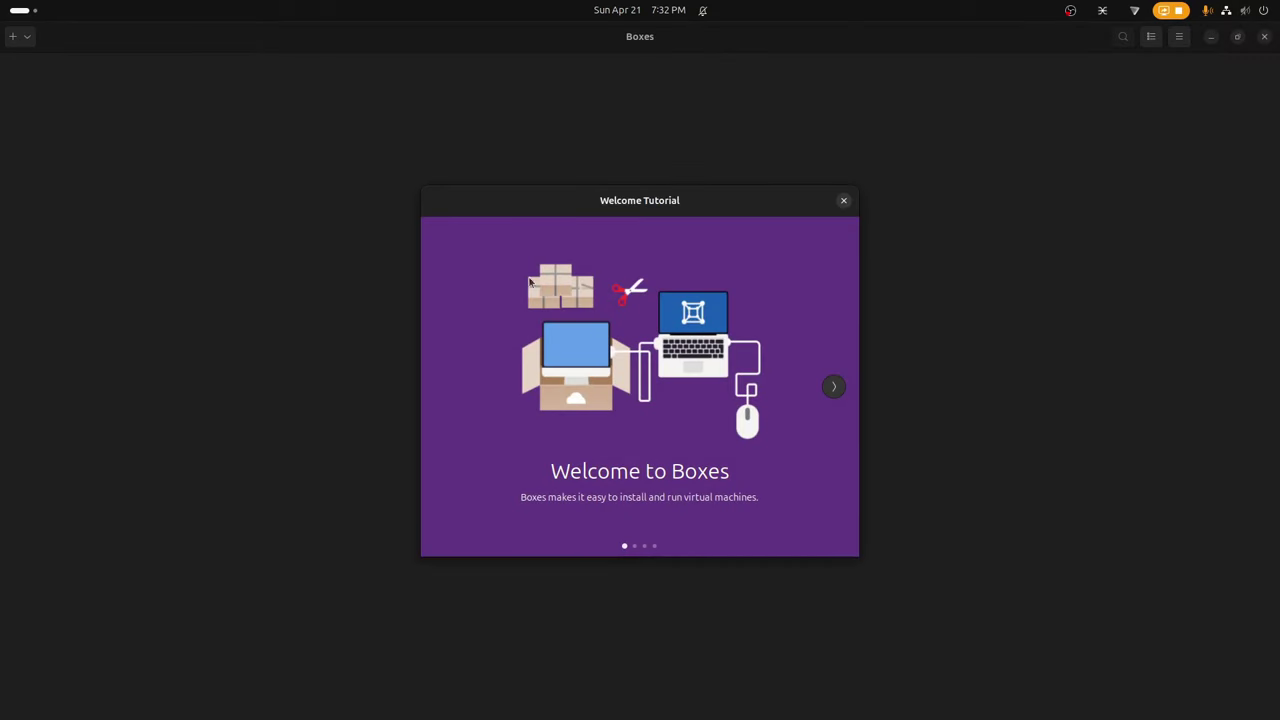
Page through the Boxes welcome tutorial, close it and maximize the Boxes window.
left_click(836, 387)
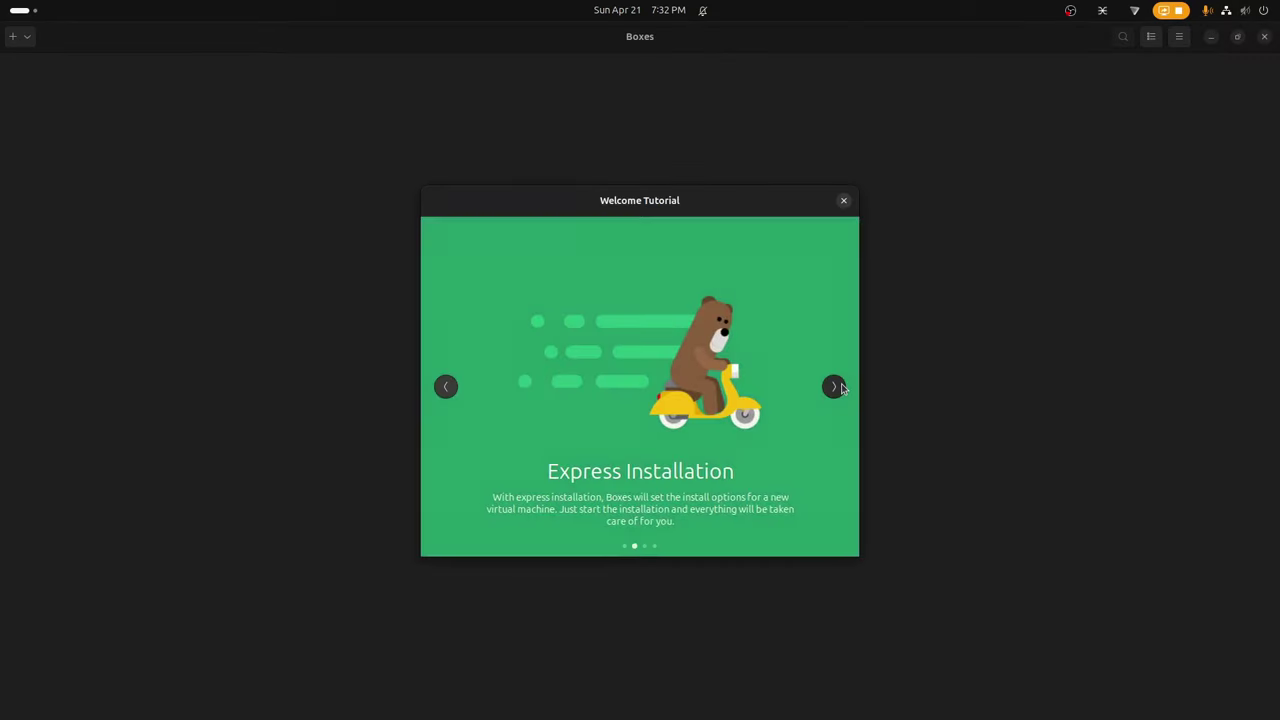
left_click(836, 387)
left_click(836, 387)
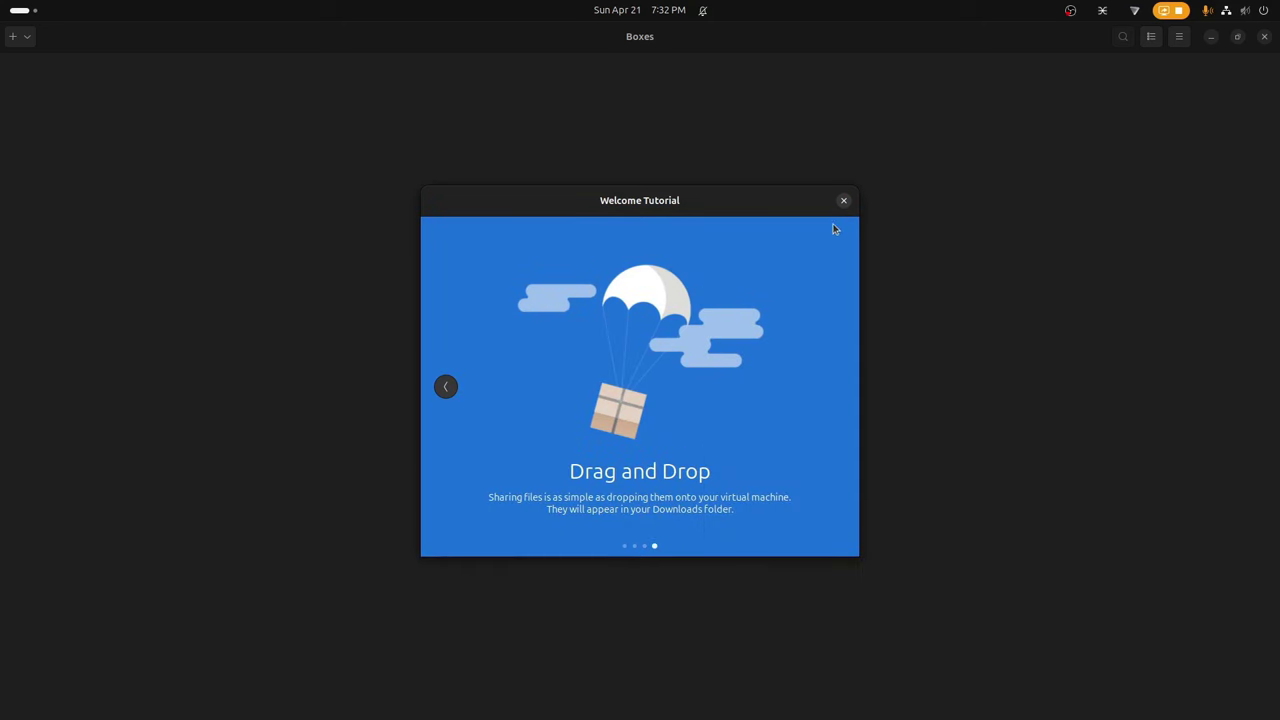
left_click(445, 387)
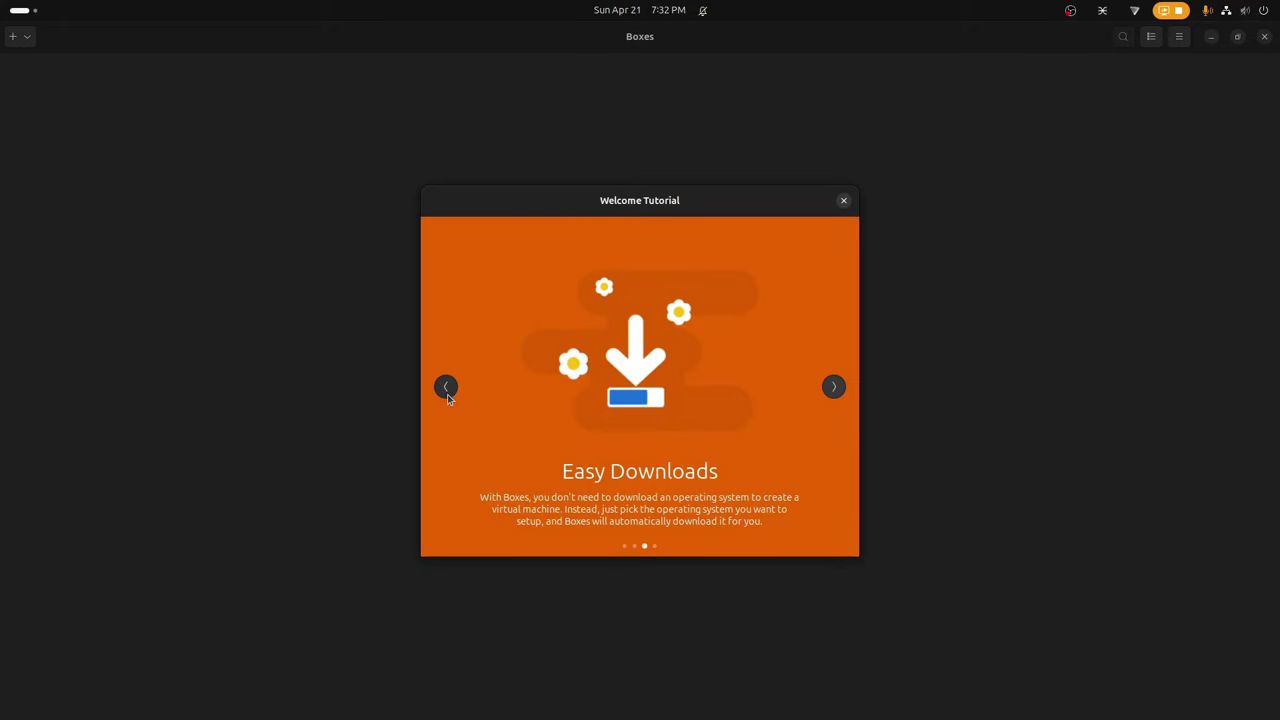
left_click_drag(766, 200, 673, 189)
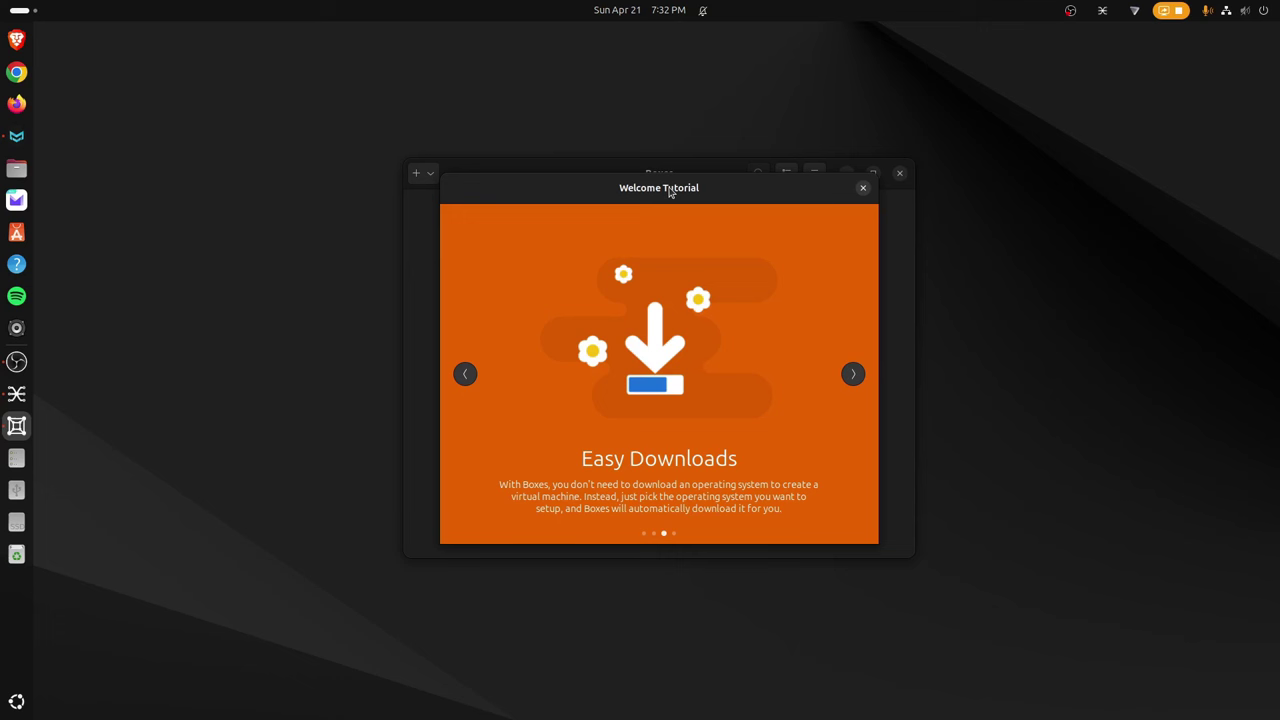
left_click(864, 189)
left_click(873, 175)
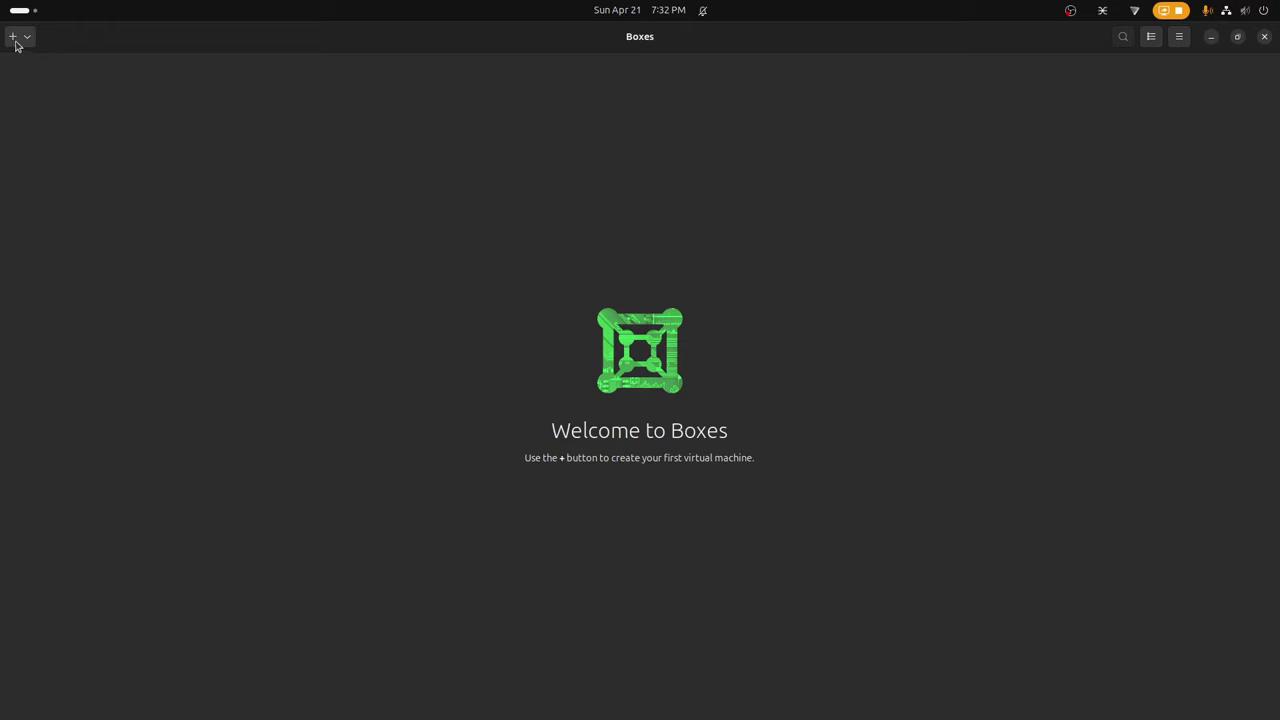
Try to create a virtual machine from the file ubuntu-24.04-beta-desktop-amd64.iso in Downloads, and dismiss the resulting dialog.
left_click(13, 40)
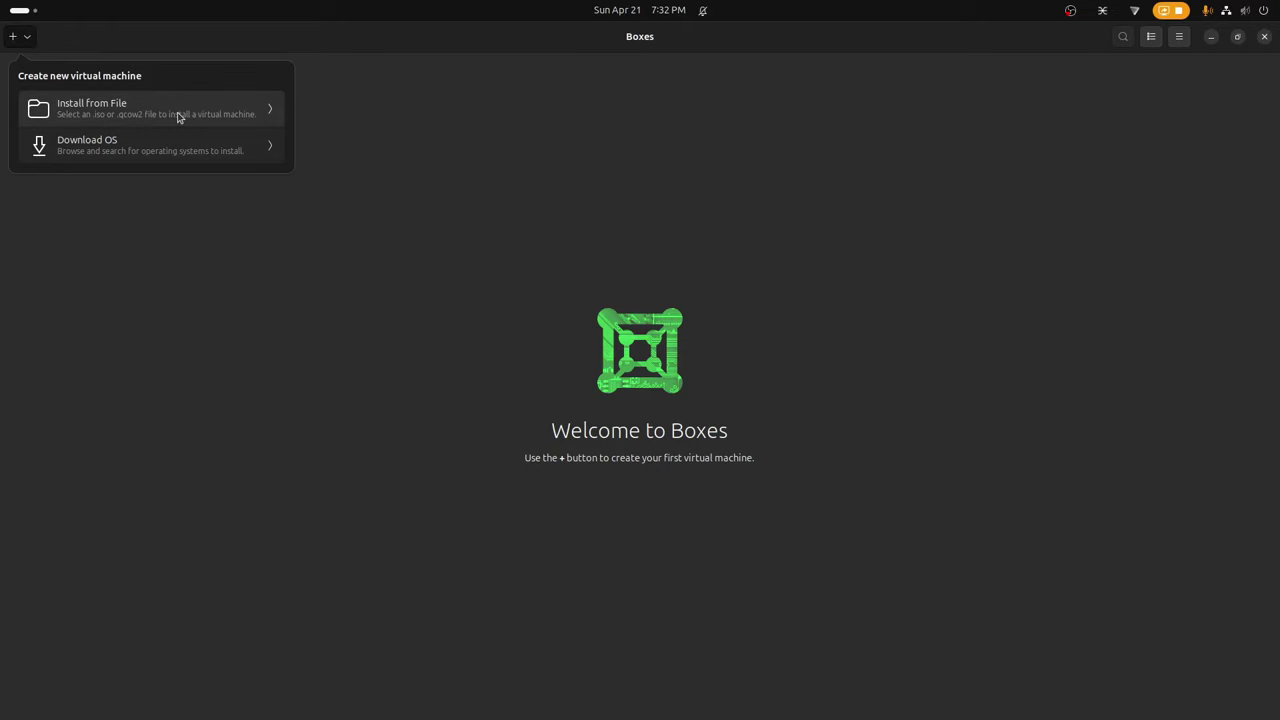
left_click(178, 117)
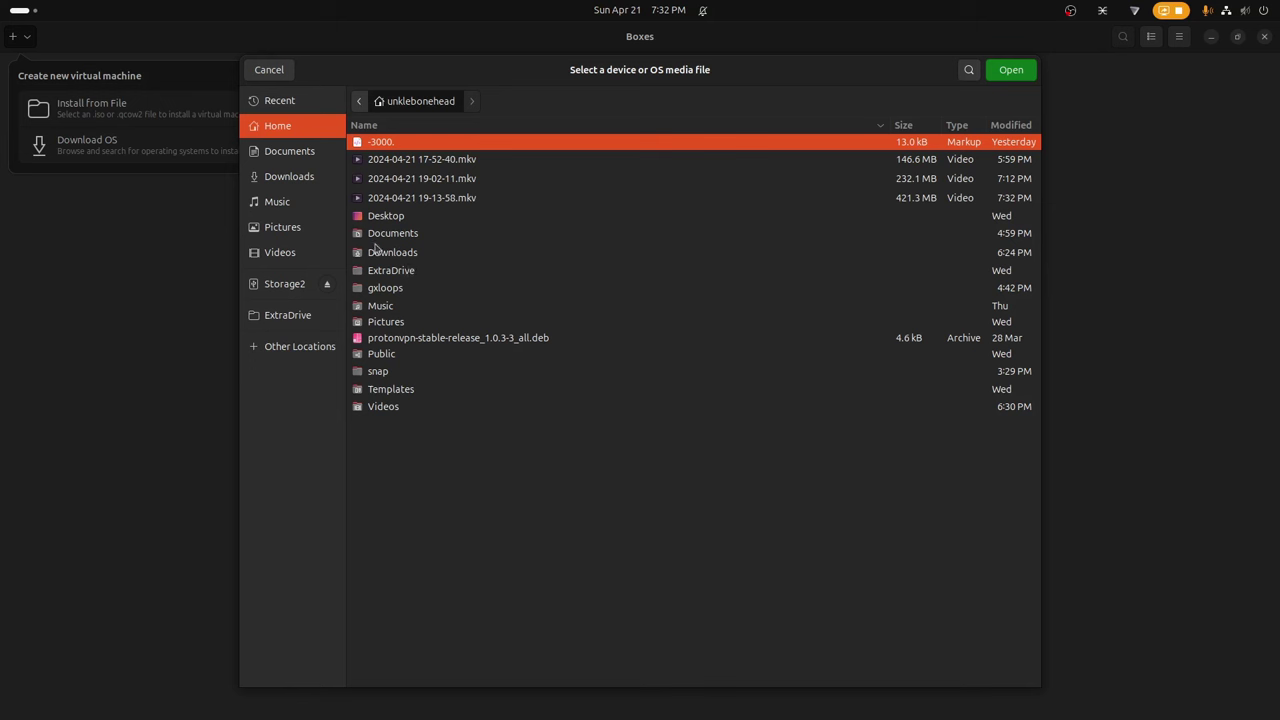
left_click(306, 185)
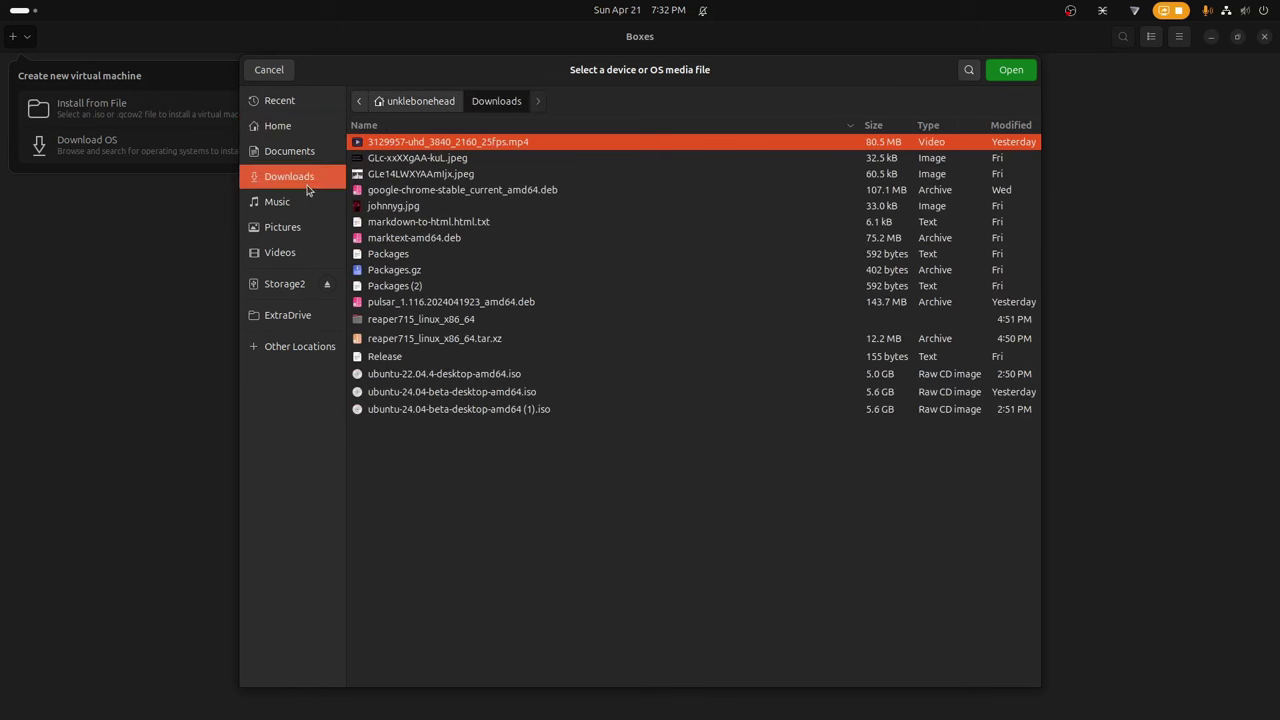
left_click(447, 392)
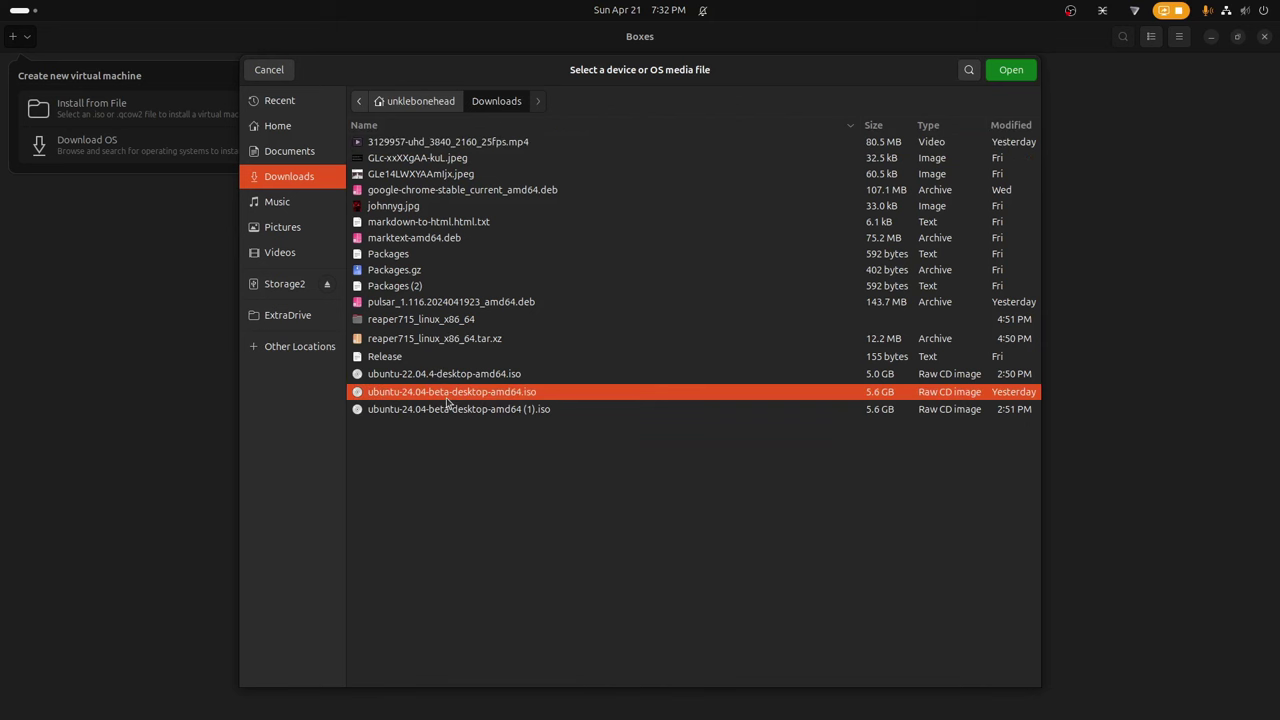
key("Return")
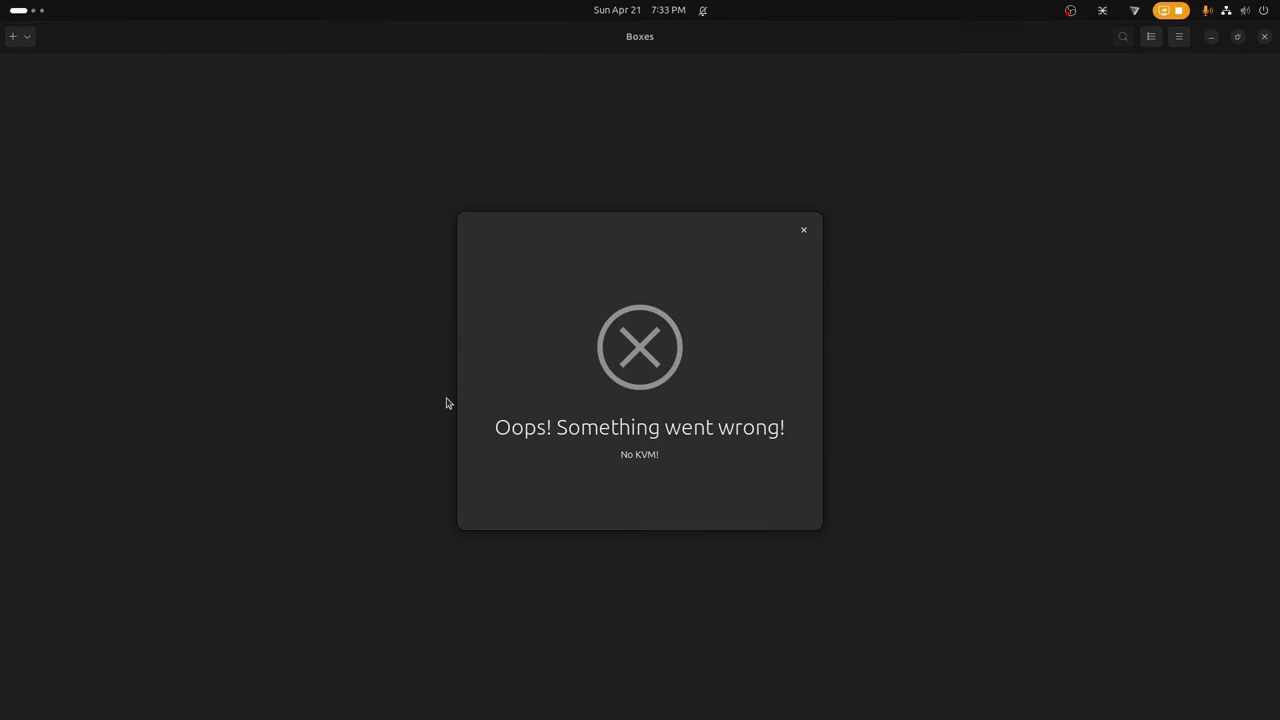
left_click(803, 232)
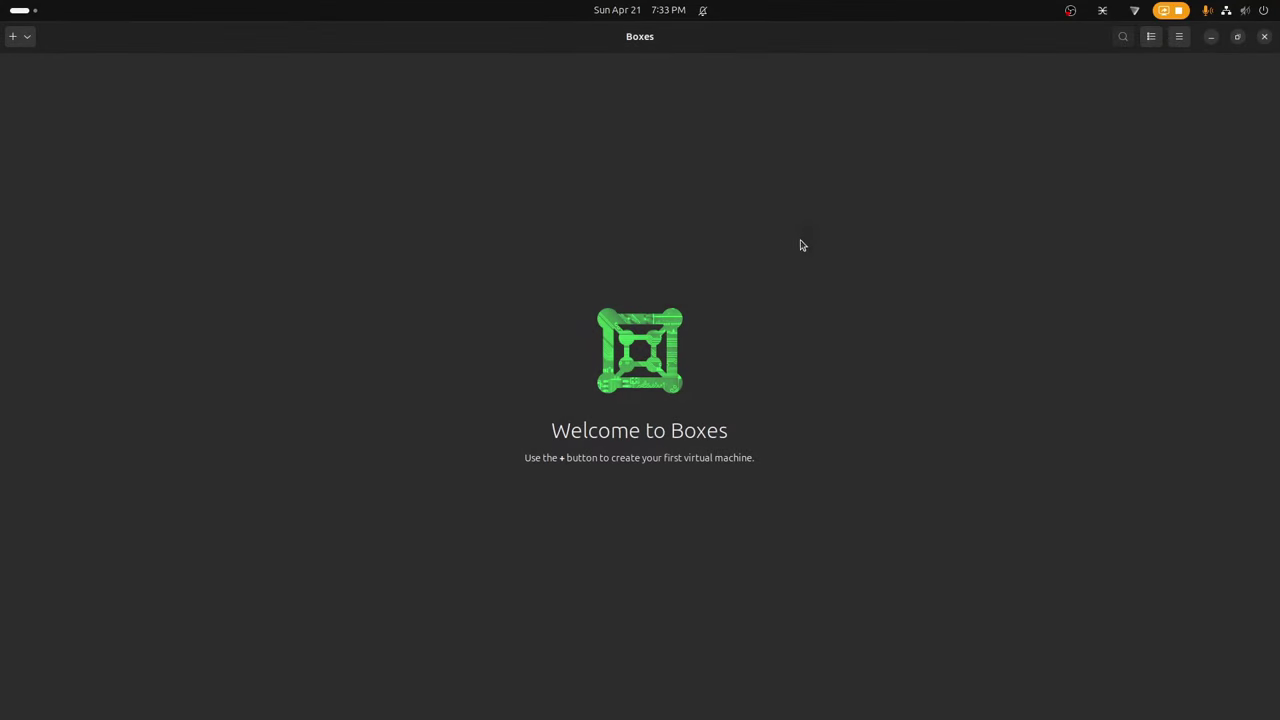
Try to create a virtual machine by downloading Ubuntu 24.04 LTS x86_64 (Live), and dismiss the notification.
left_click(12, 38)
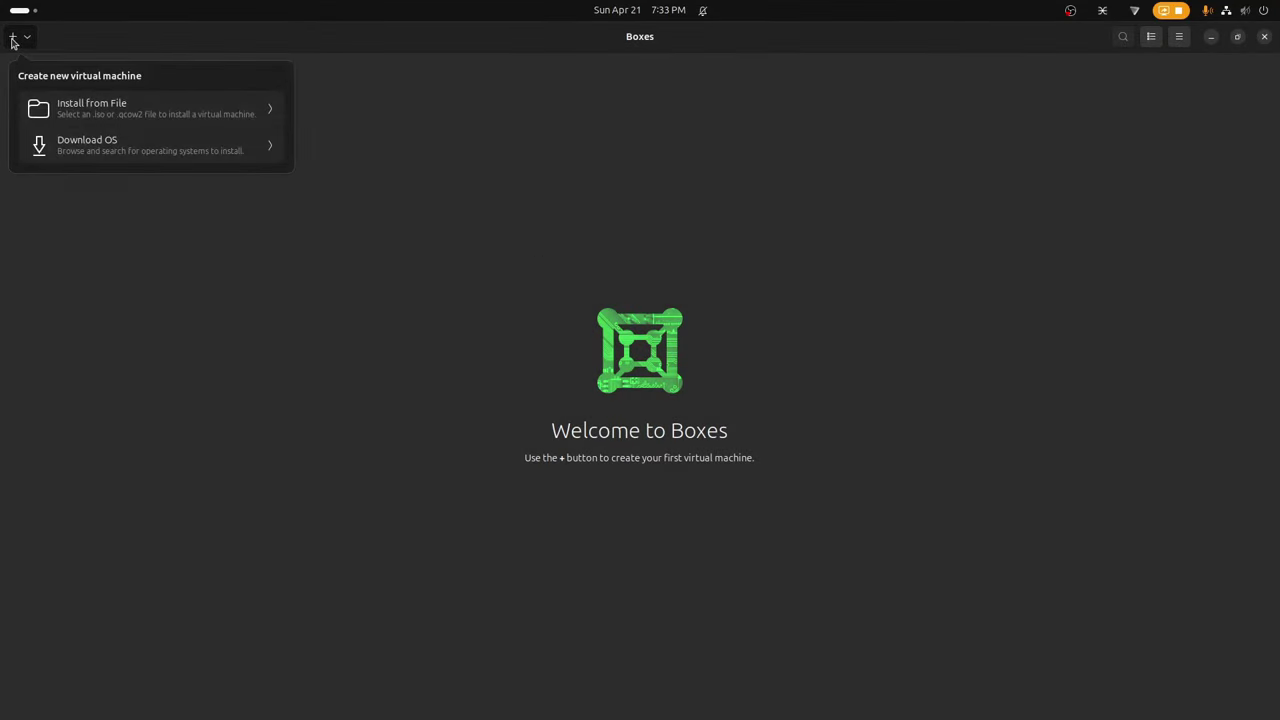
left_click(118, 152)
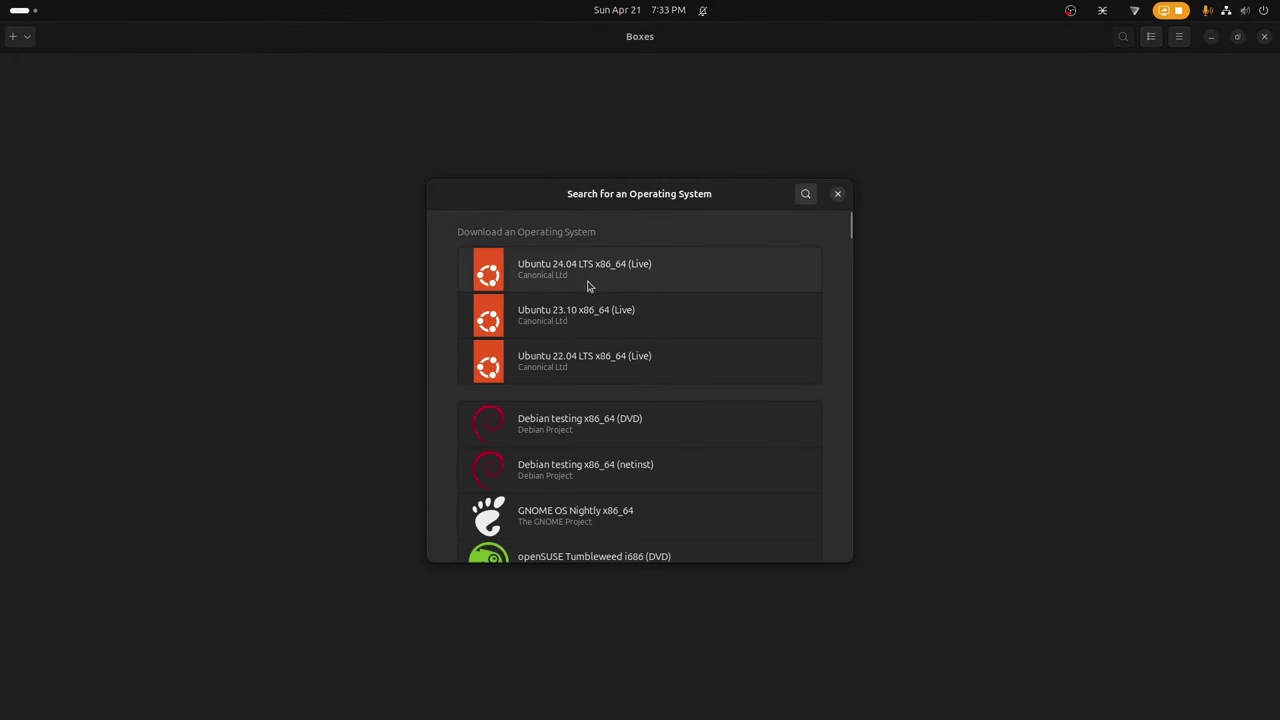
left_click(572, 277)
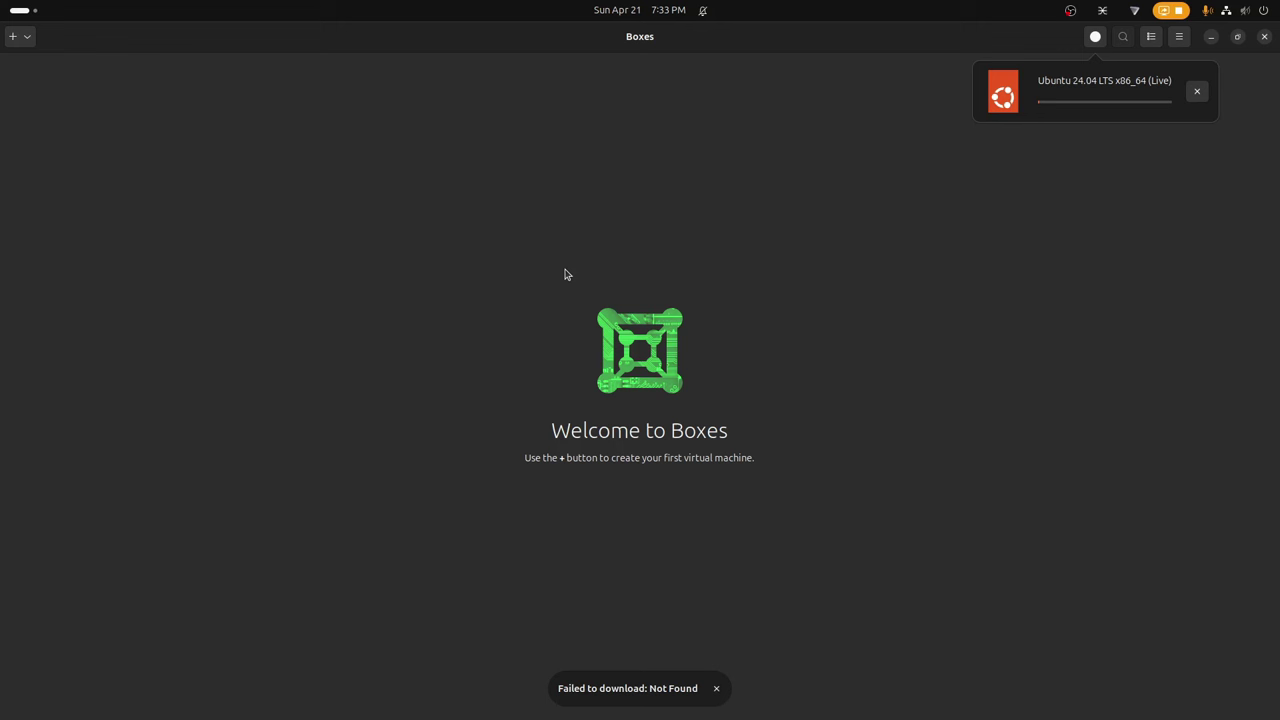
left_click(718, 694)
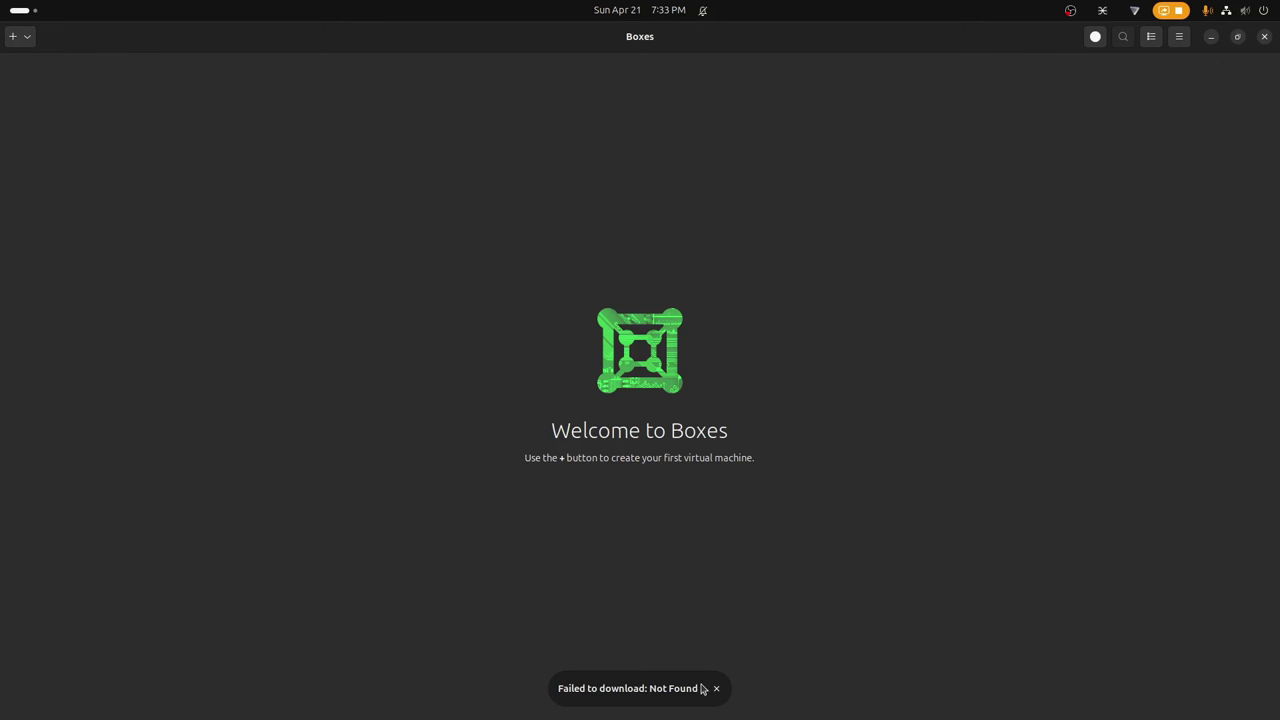
left_click(717, 689)
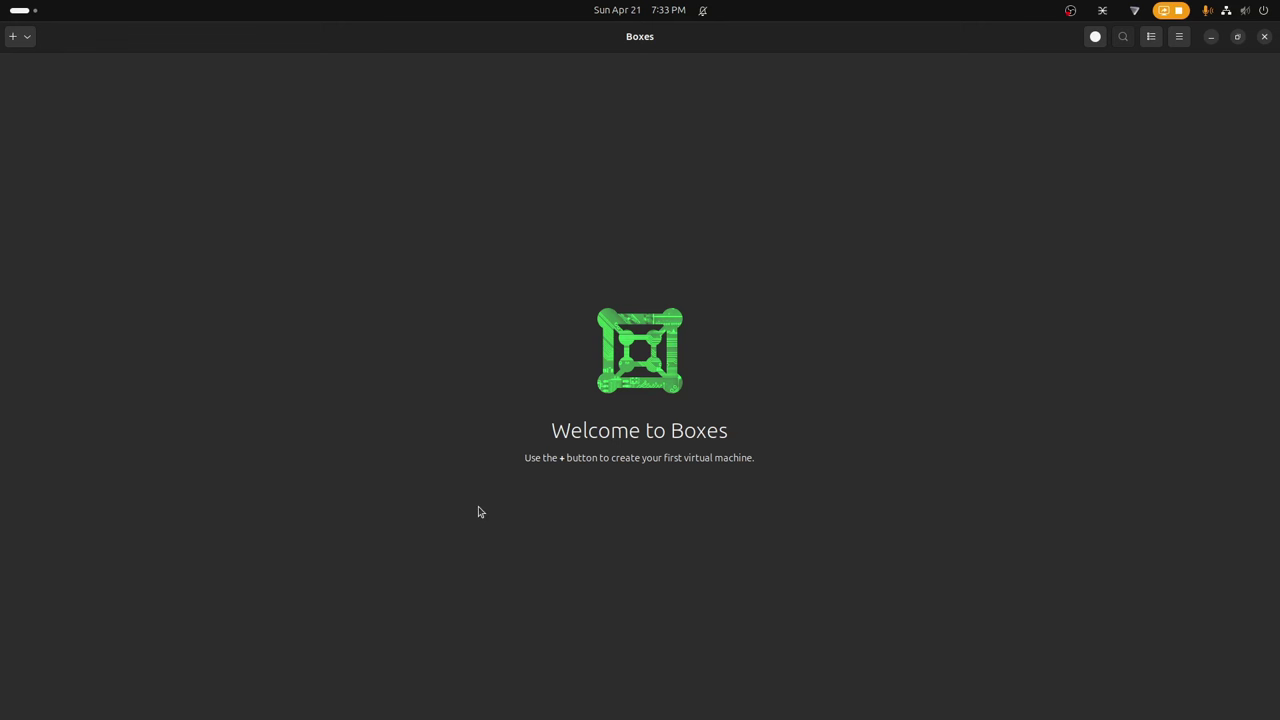
Open a Terminal window, list the installed snap packages with "snap list", and close the window.
key("ctrl+alt+t")
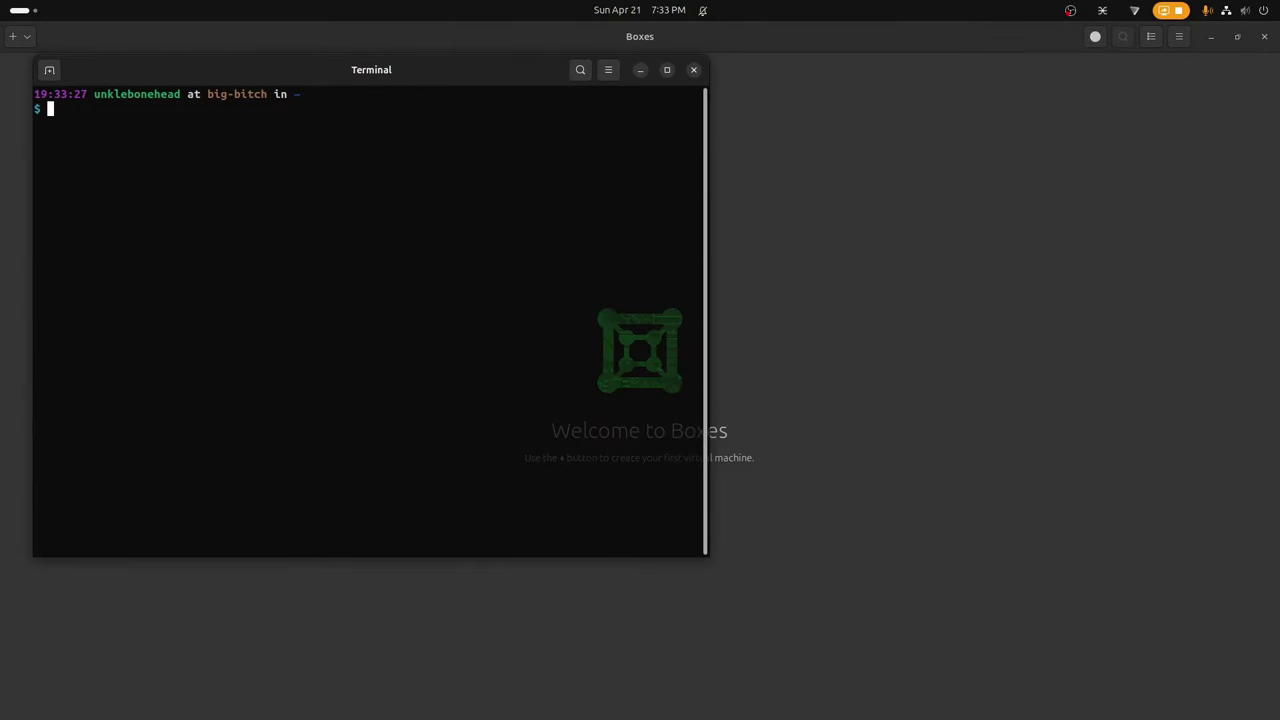
type("snap list")
key("Return")
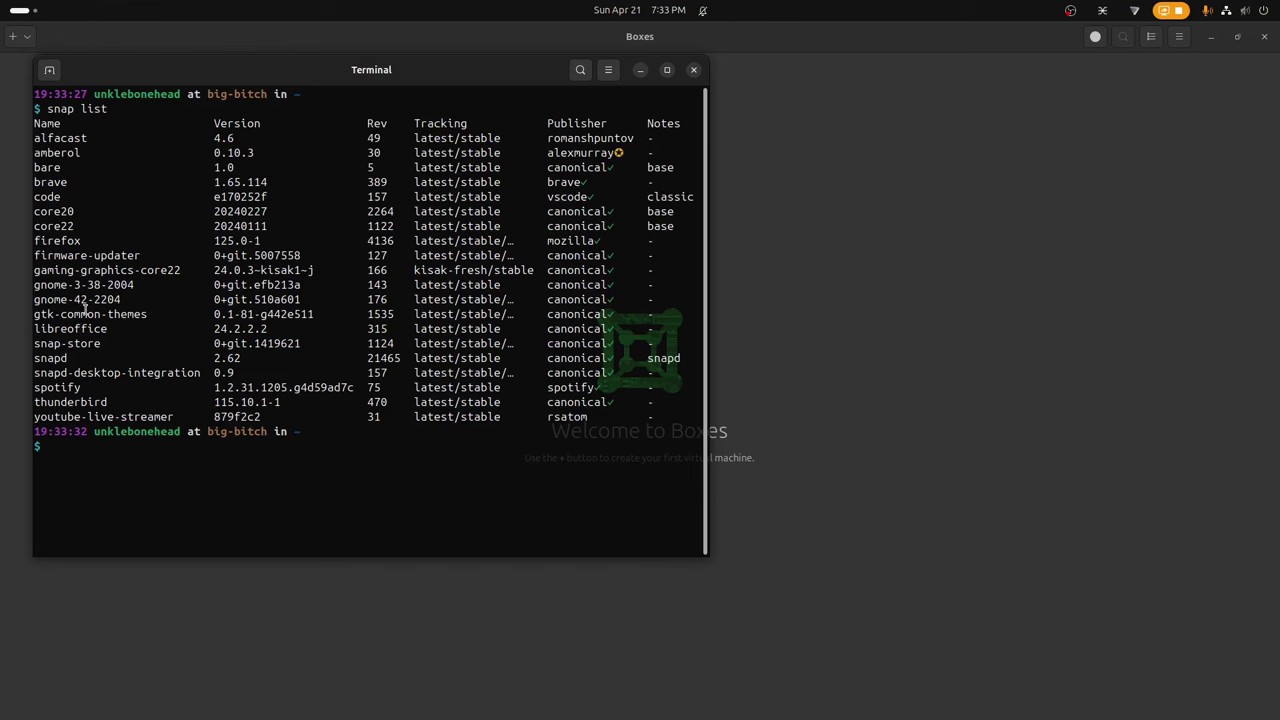
left_click(693, 70)
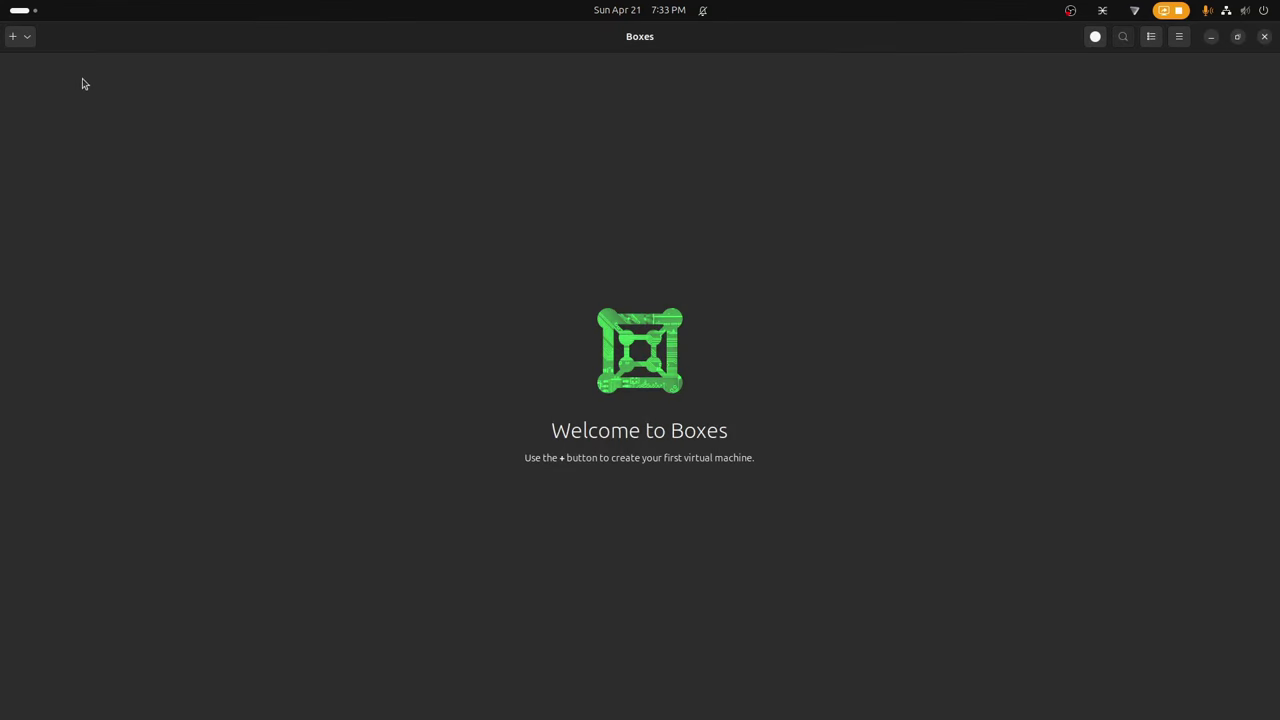
Try once more to install a virtual machine from ubuntu-24.04-beta-desktop-amd64.iso in the Downloads folder.
left_click(11, 38)
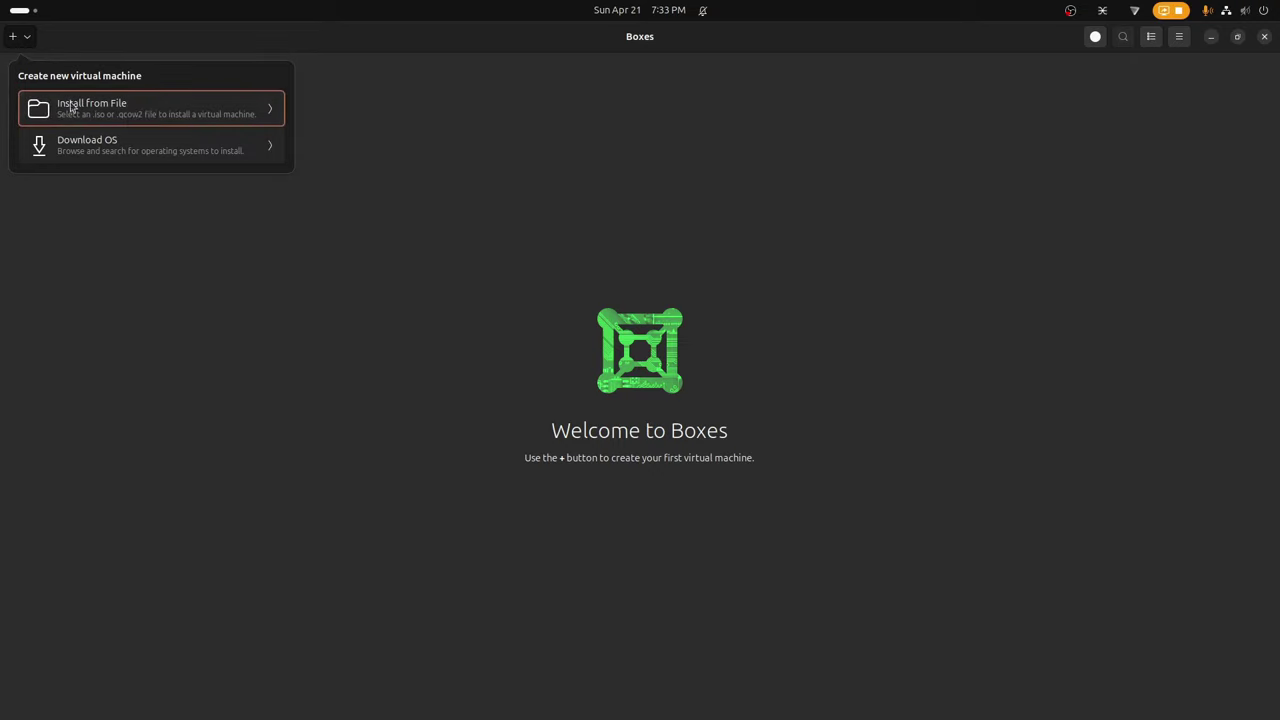
left_click(131, 118)
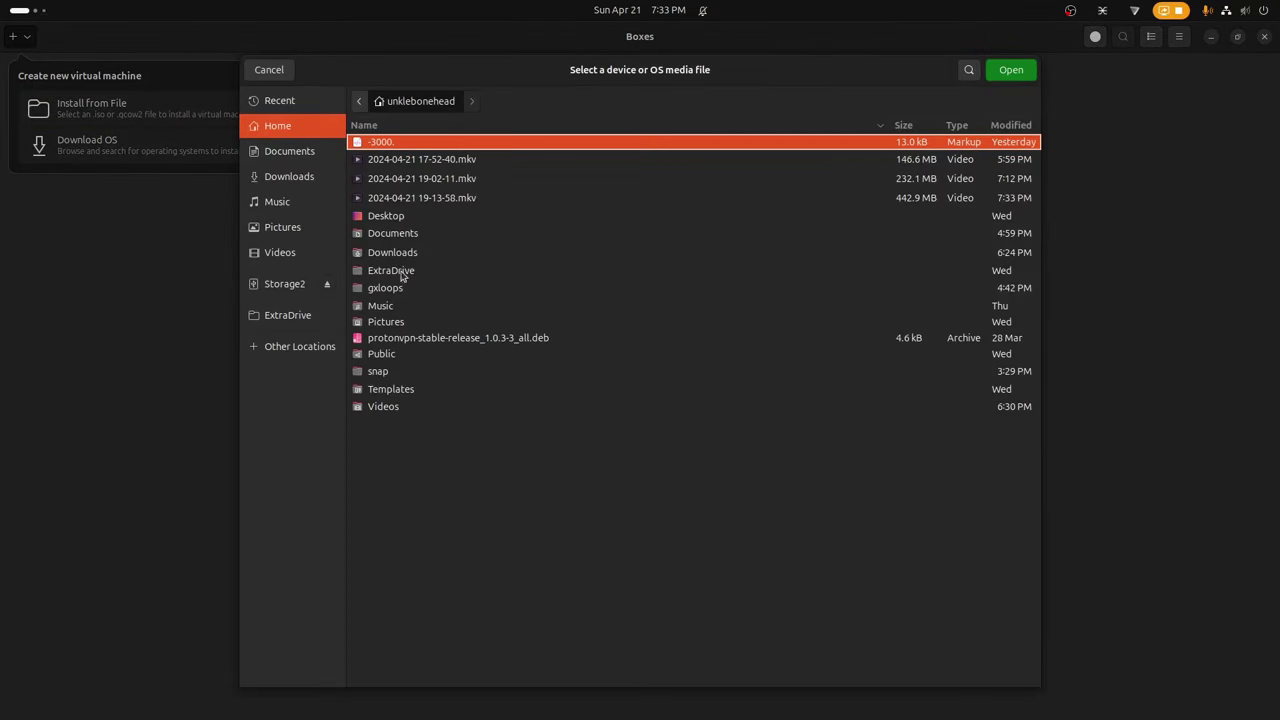
left_click(308, 178)
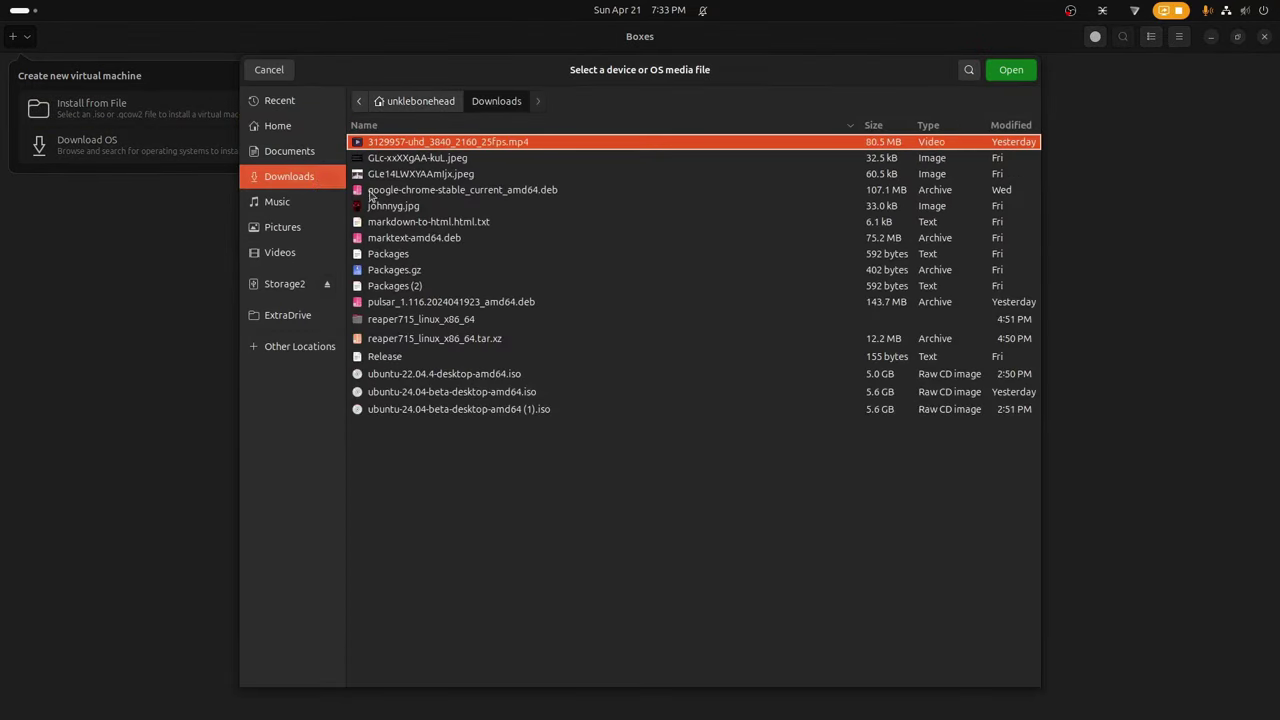
double_click(467, 393)
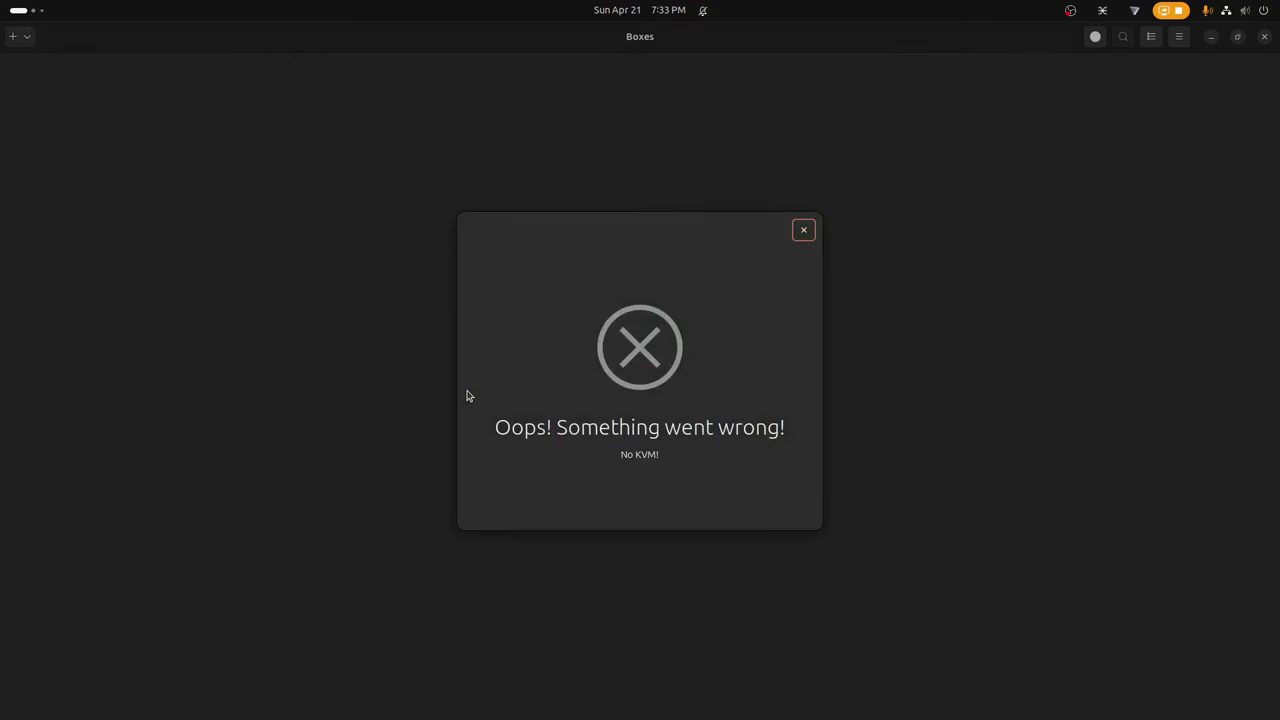
Dismiss the virtual machine error dialog and close the Boxes window.
left_click(808, 236)
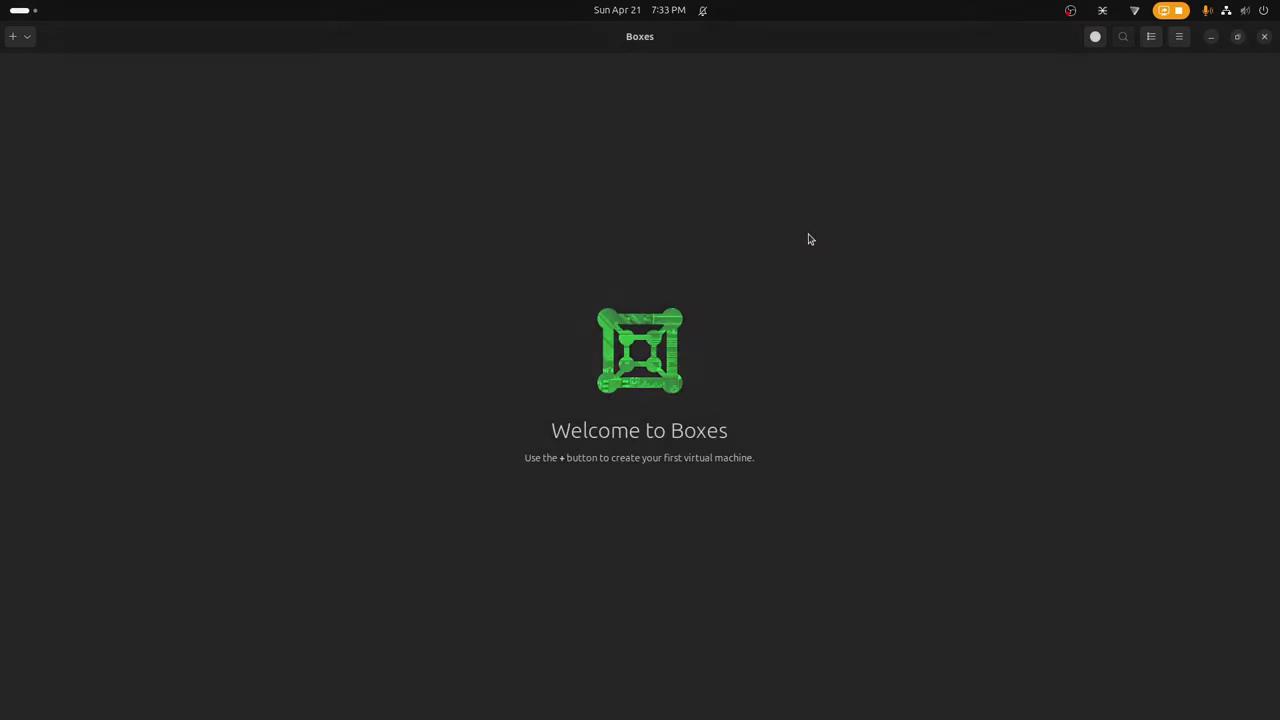
left_click(13, 40)
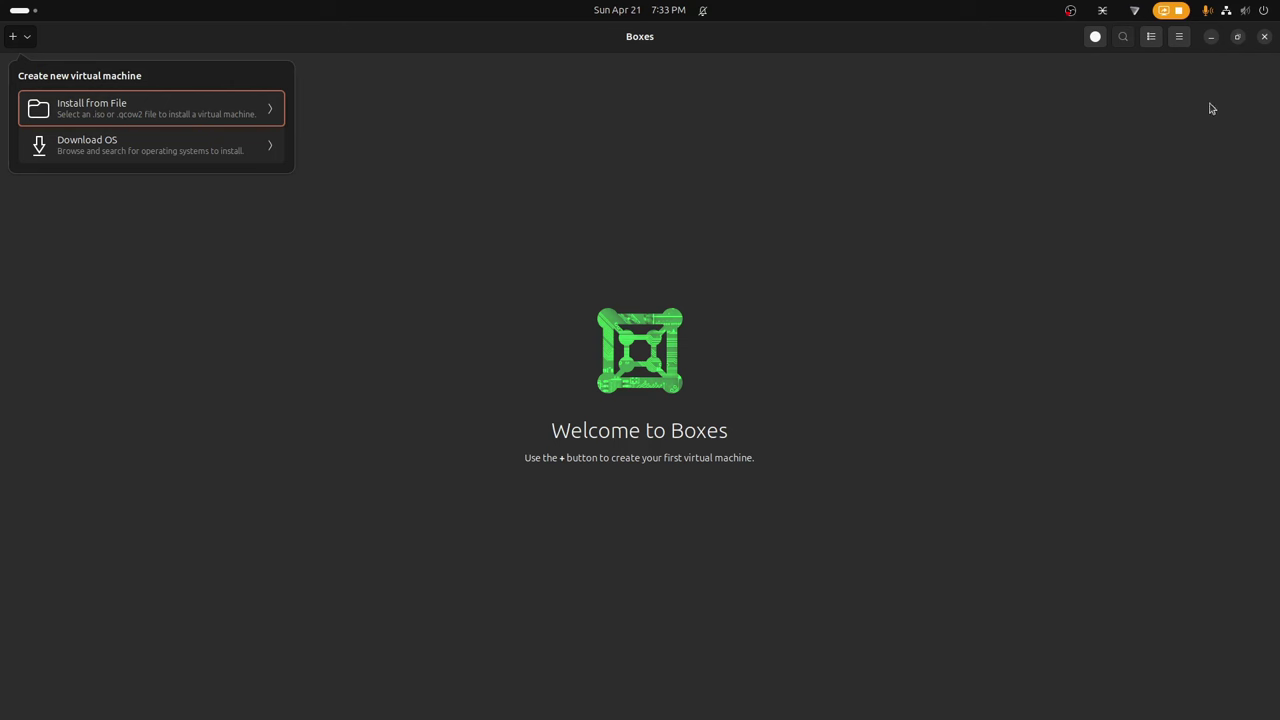
left_click(1262, 44)
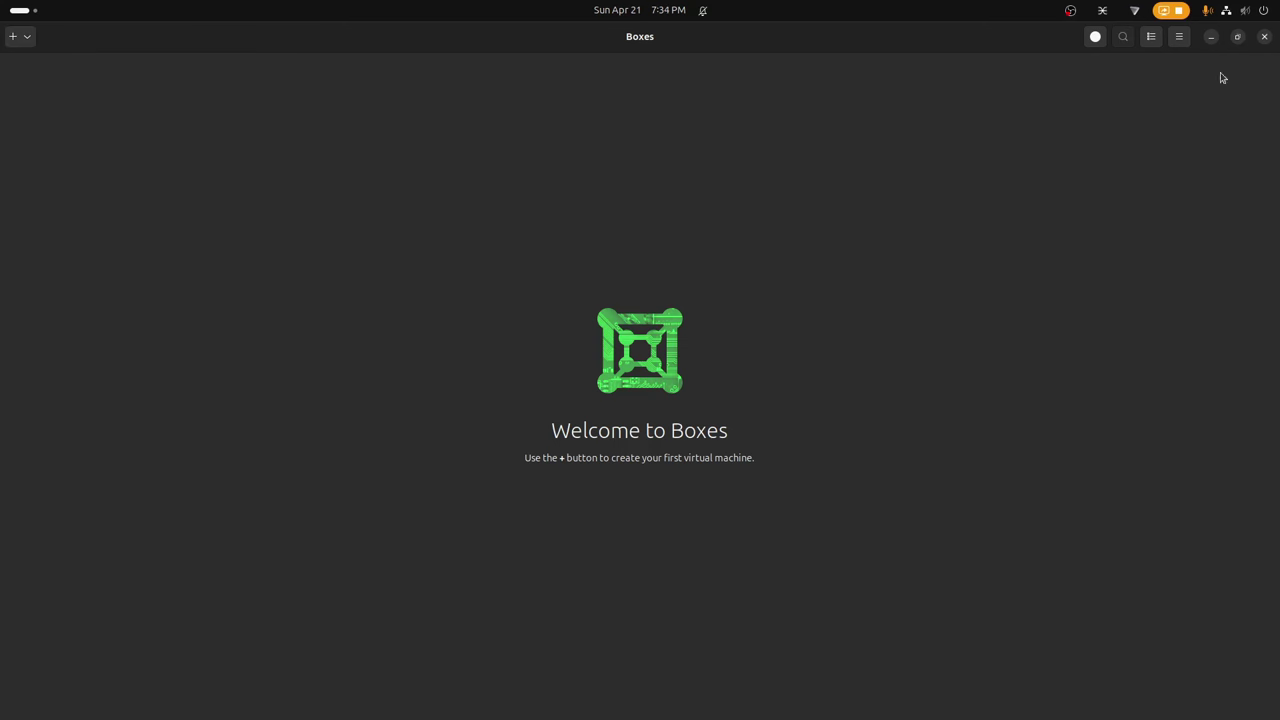
left_click(1259, 38)
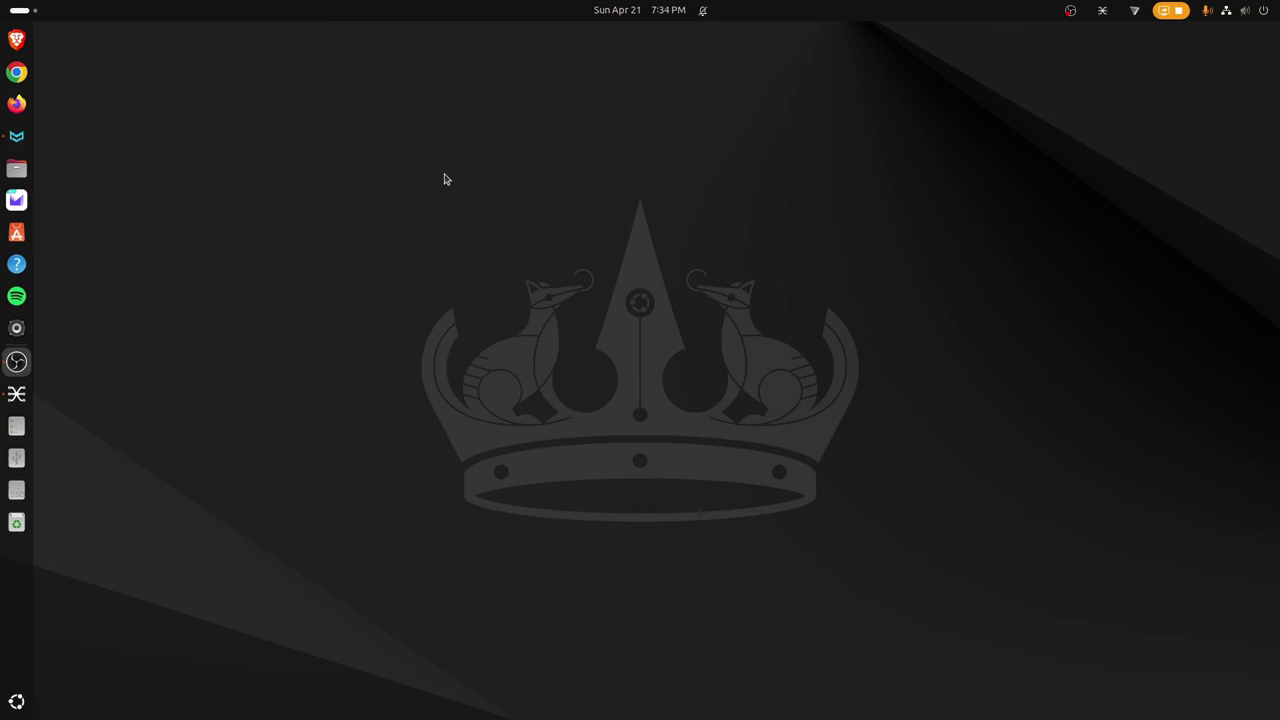
Turn off Dark Style in the system's quick settings to switch the desktop to the light appearance.
left_click(1233, 10)
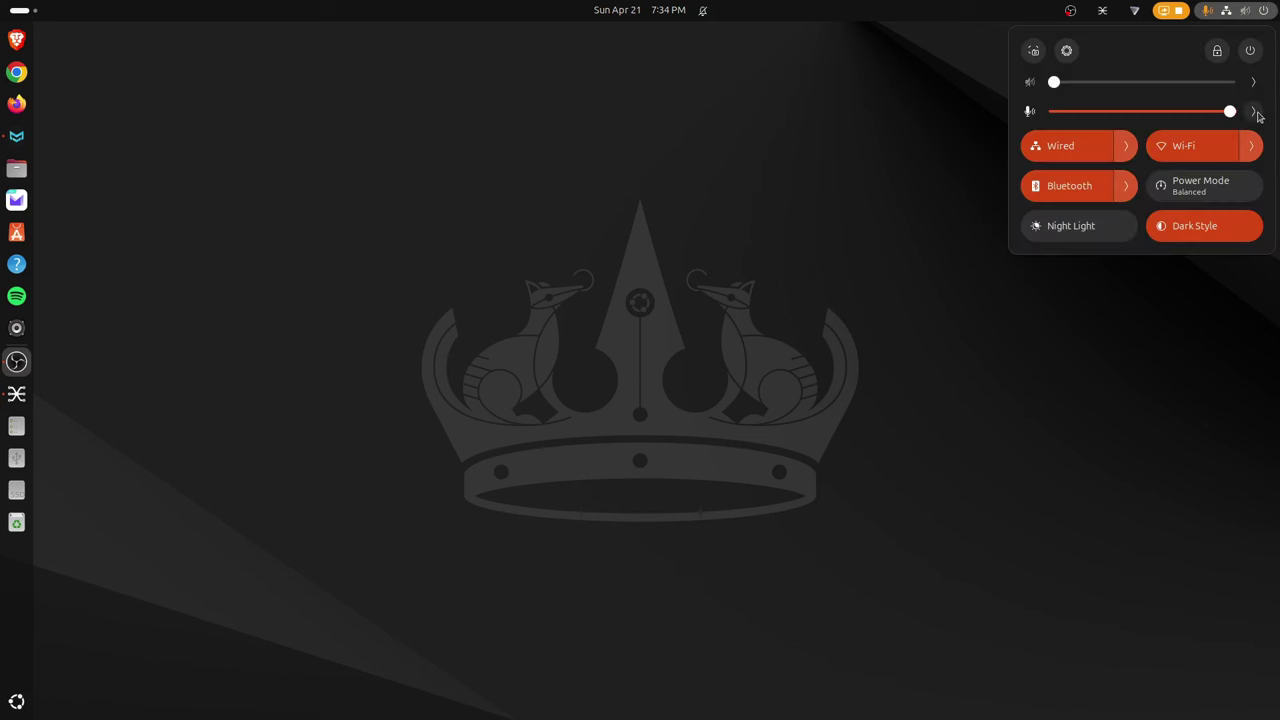
left_click(1188, 234)
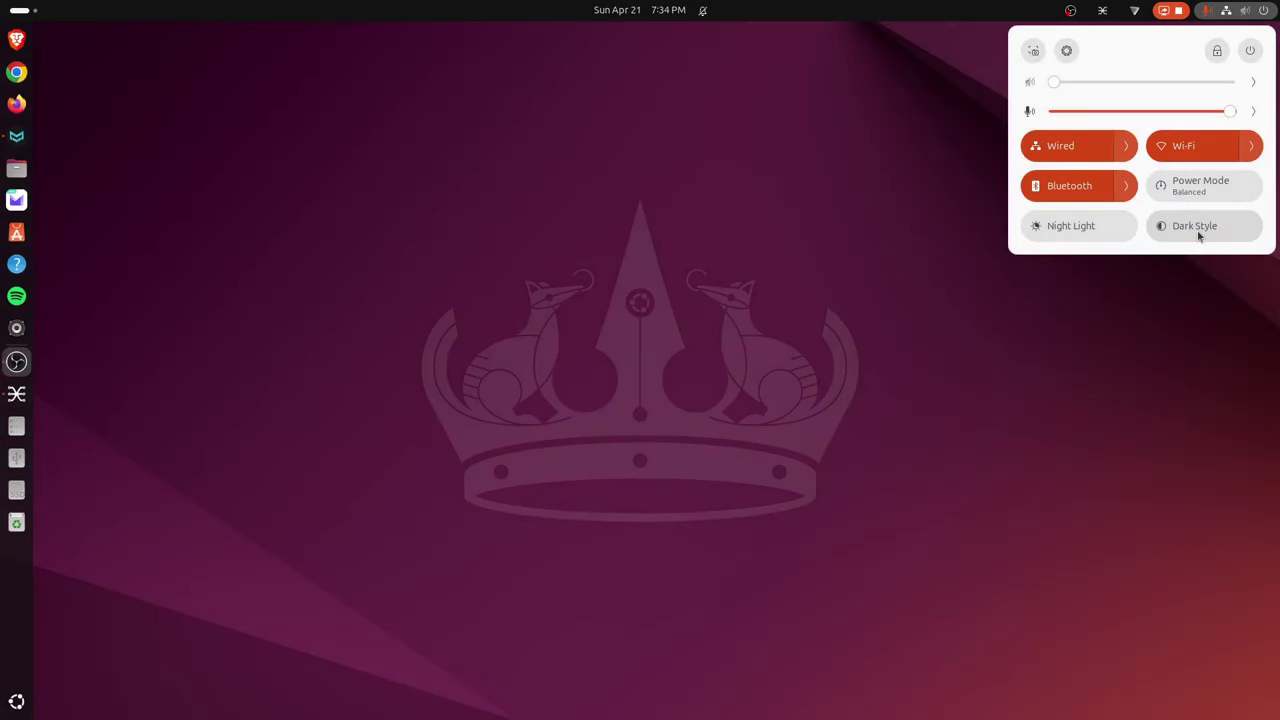